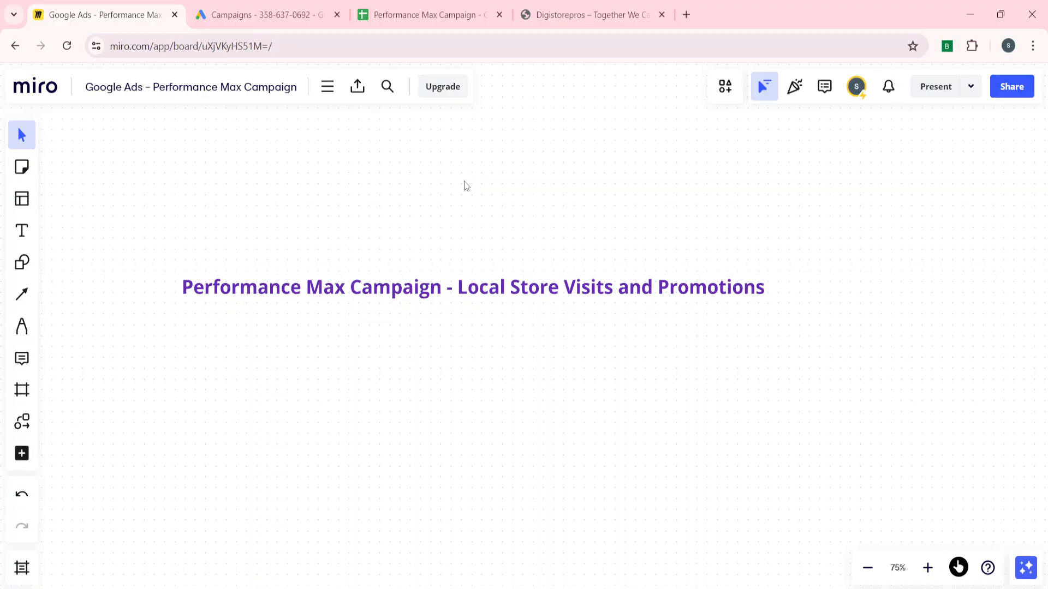
Step: Switch to Google Ads and start a new campaign with the objective Local store visits and promotions
{"action": "left_click", "coordinate": [262, 15]}
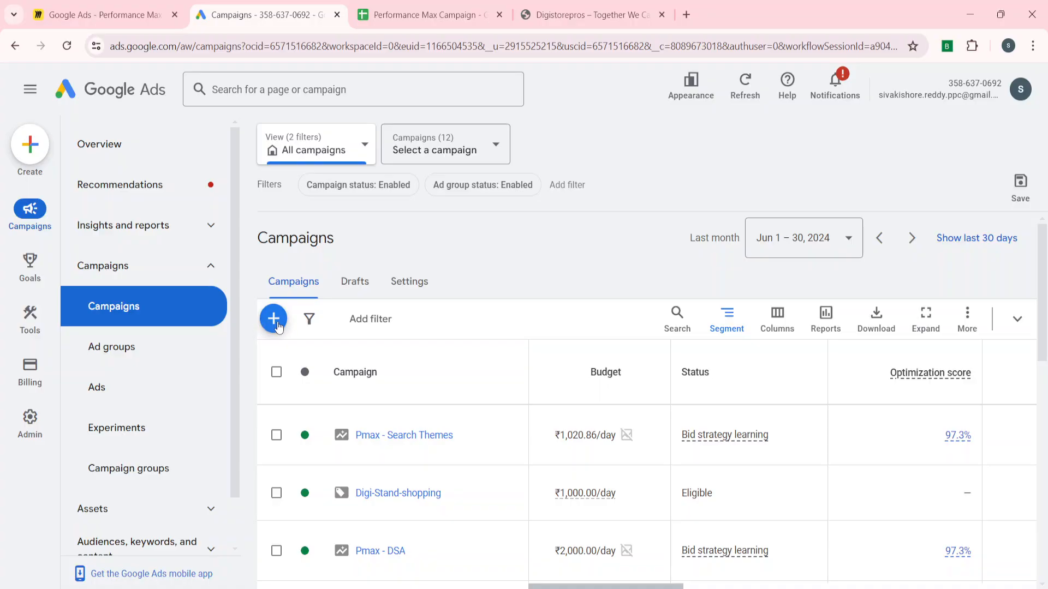
{"action": "left_click", "coordinate": [274, 319]}
{"action": "left_click", "coordinate": [362, 330]}
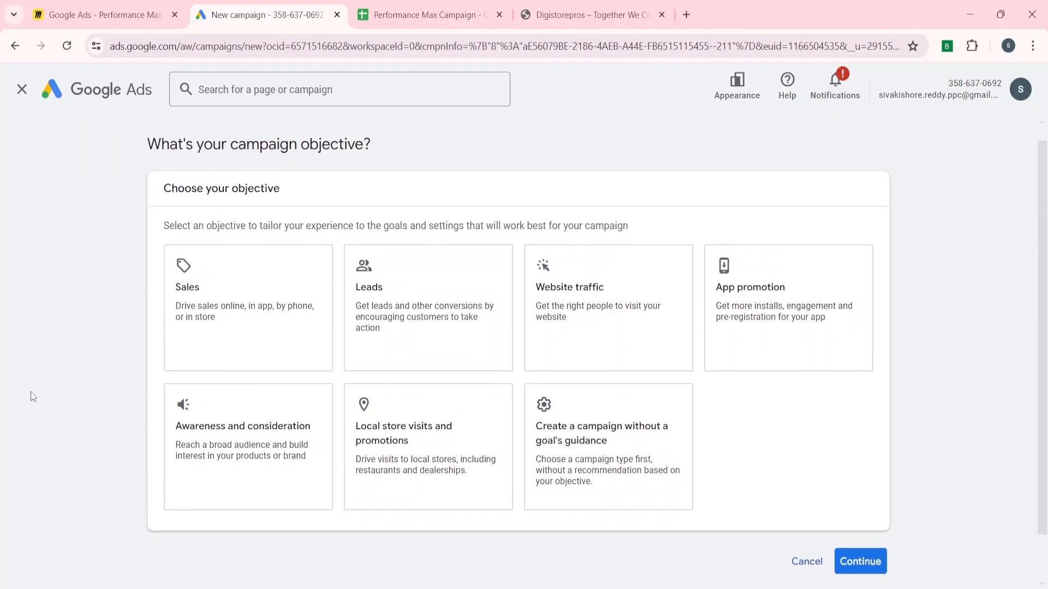
{"action": "left_click", "coordinate": [356, 285]}
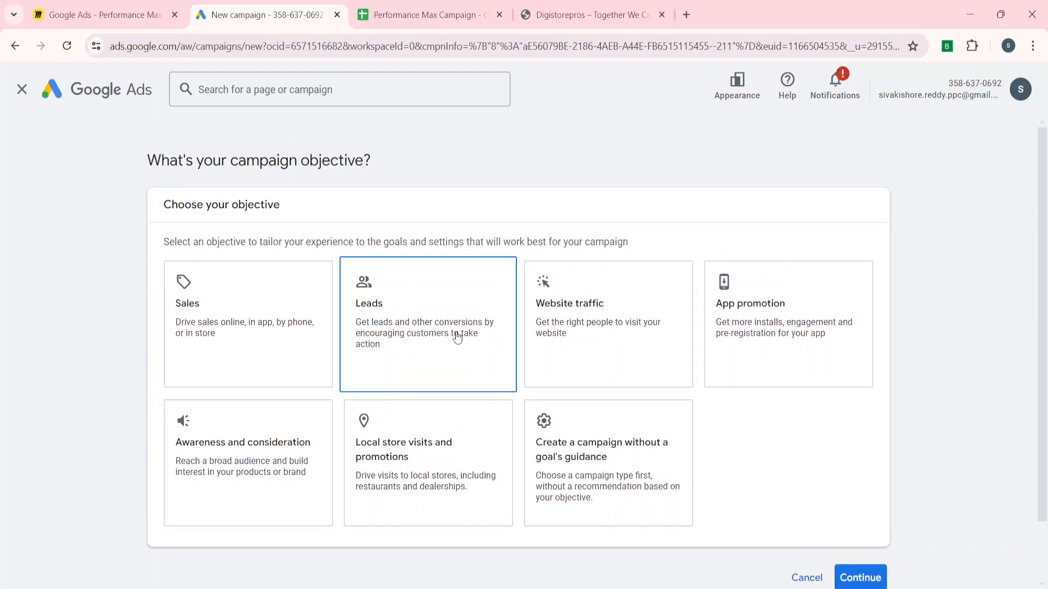
{"action": "left_click", "coordinate": [375, 455]}
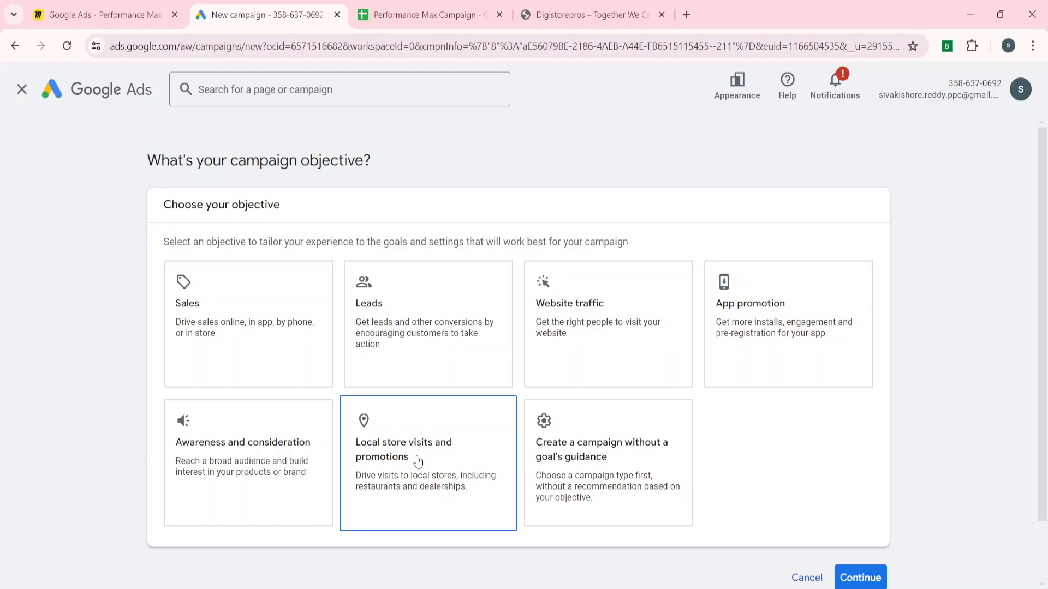
Step: Review the campaign type and the local store visits and promotions conversion goals available for this objective
{"action": "scroll", "coordinate": [418, 461], "scroll_direction": "down", "scroll_amount": 10}
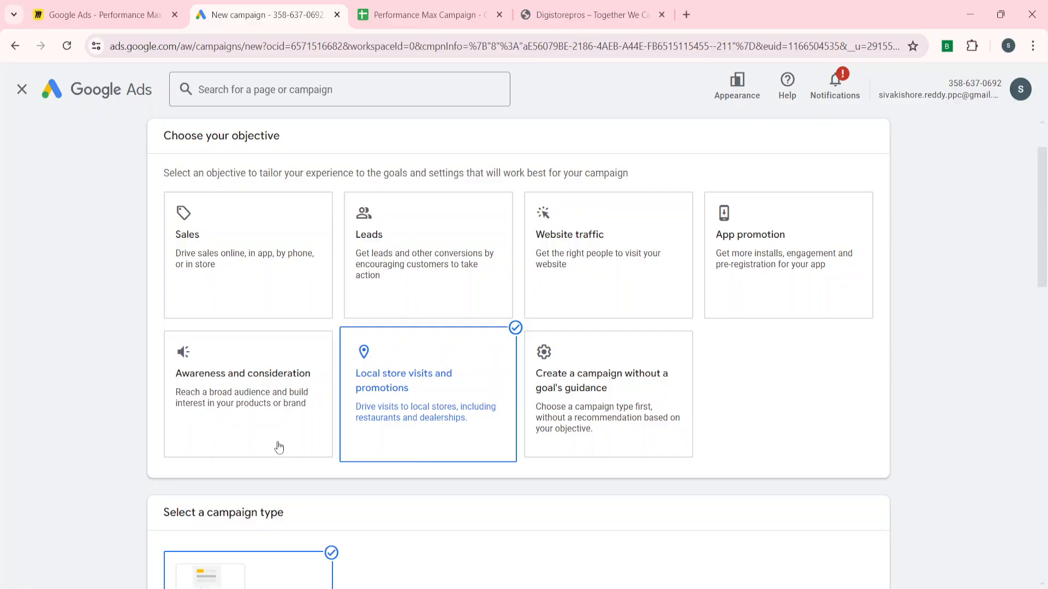
{"action": "scroll", "coordinate": [99, 451], "scroll_direction": "up", "scroll_amount": 10}
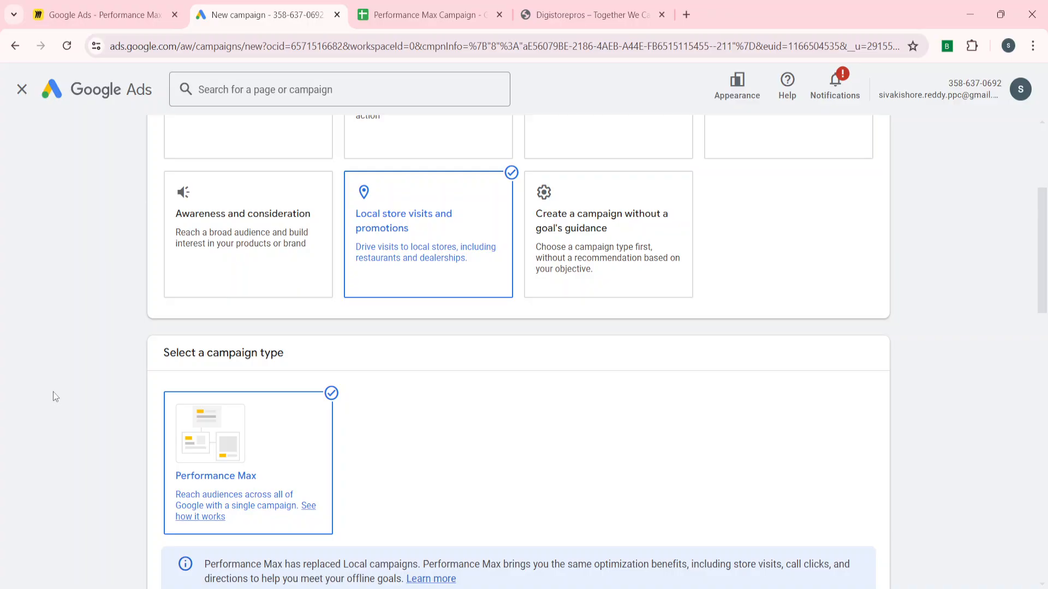
{"action": "scroll", "coordinate": [55, 397], "scroll_direction": "up", "scroll_amount": 1}
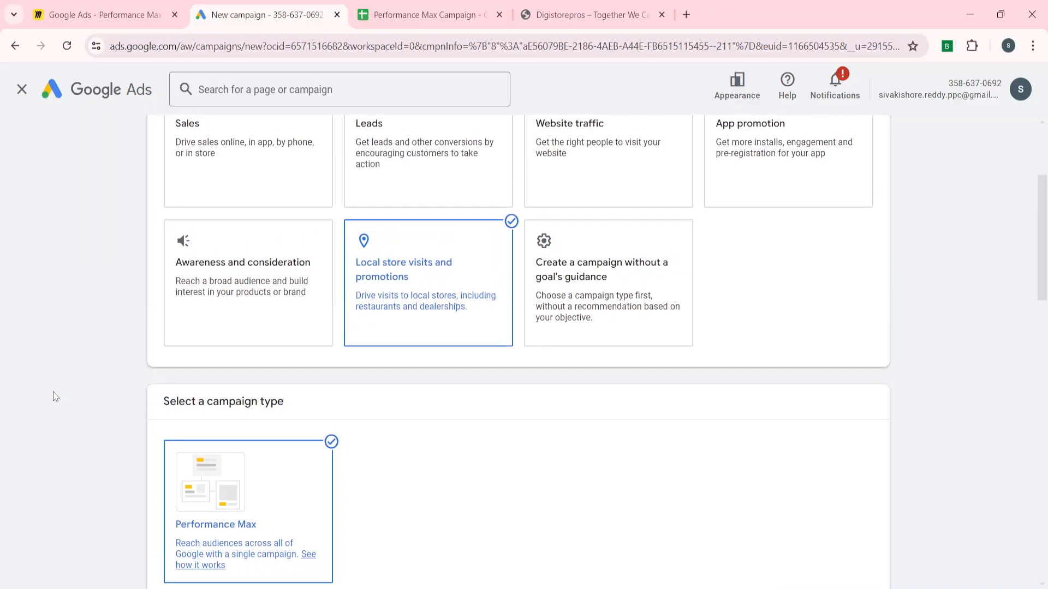
{"action": "scroll", "coordinate": [54, 397], "scroll_direction": "down", "scroll_amount": 5}
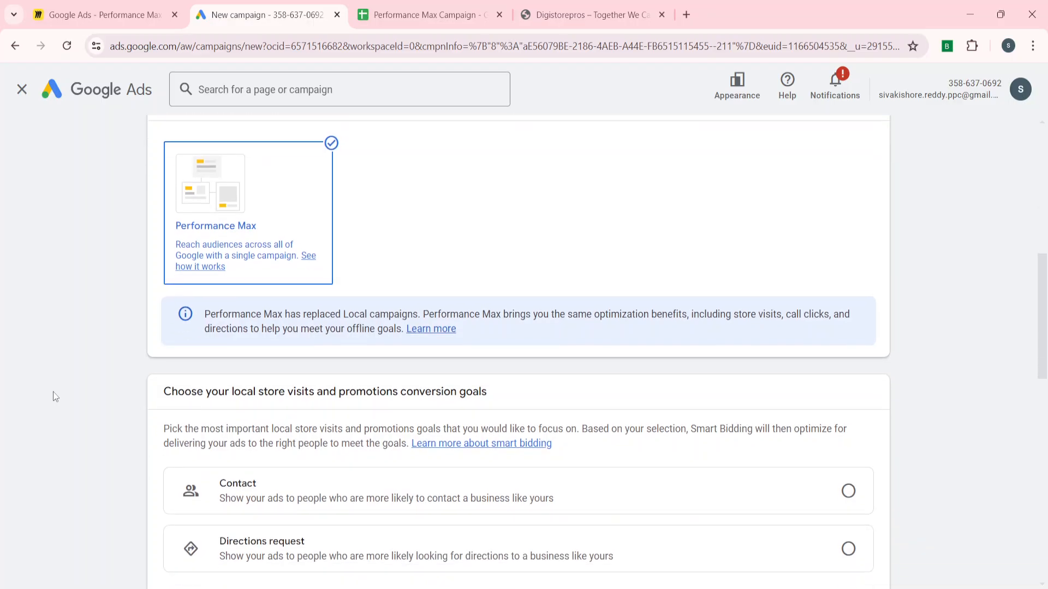
{"action": "scroll", "coordinate": [55, 396], "scroll_direction": "down", "scroll_amount": 1}
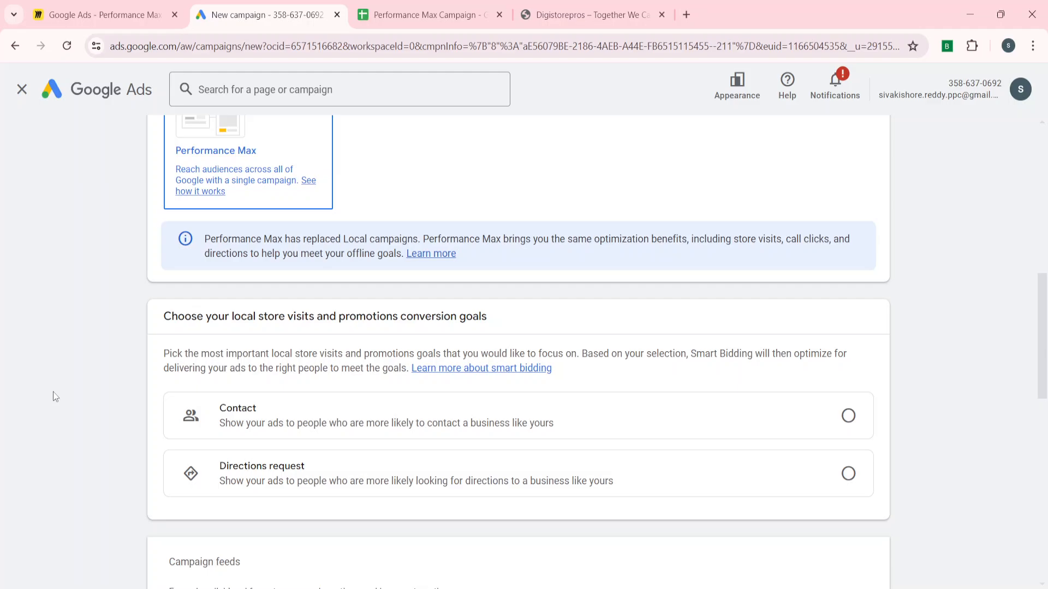
{"action": "scroll", "coordinate": [55, 397], "scroll_direction": "down", "scroll_amount": 2}
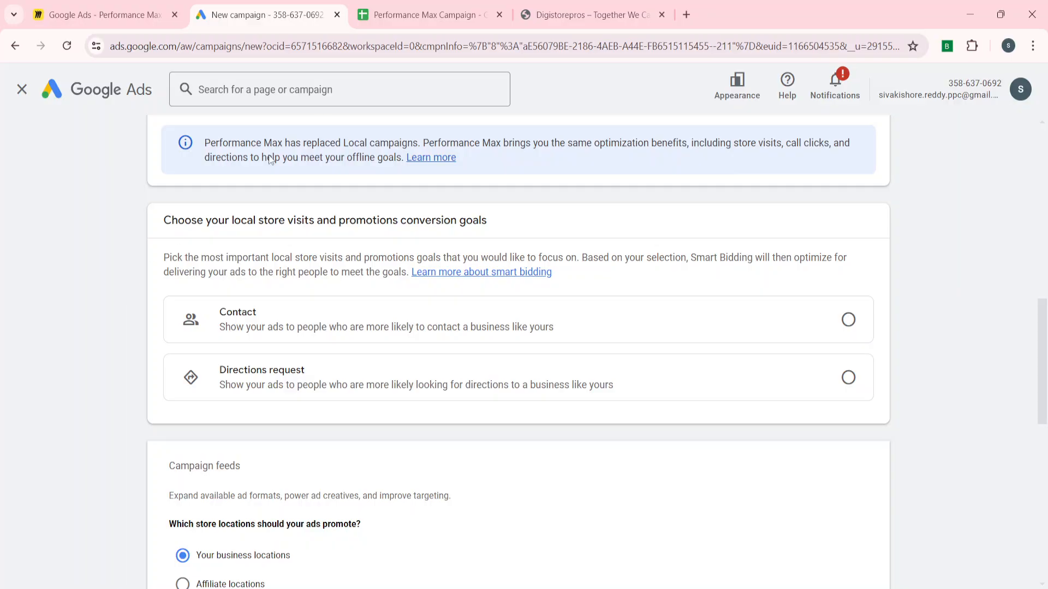
Step: Duplicate the new campaign's browser tab and open the account's conversion goals summary in the copy, dismissing the notification banner
{"action": "right_click", "coordinate": [244, 22]}
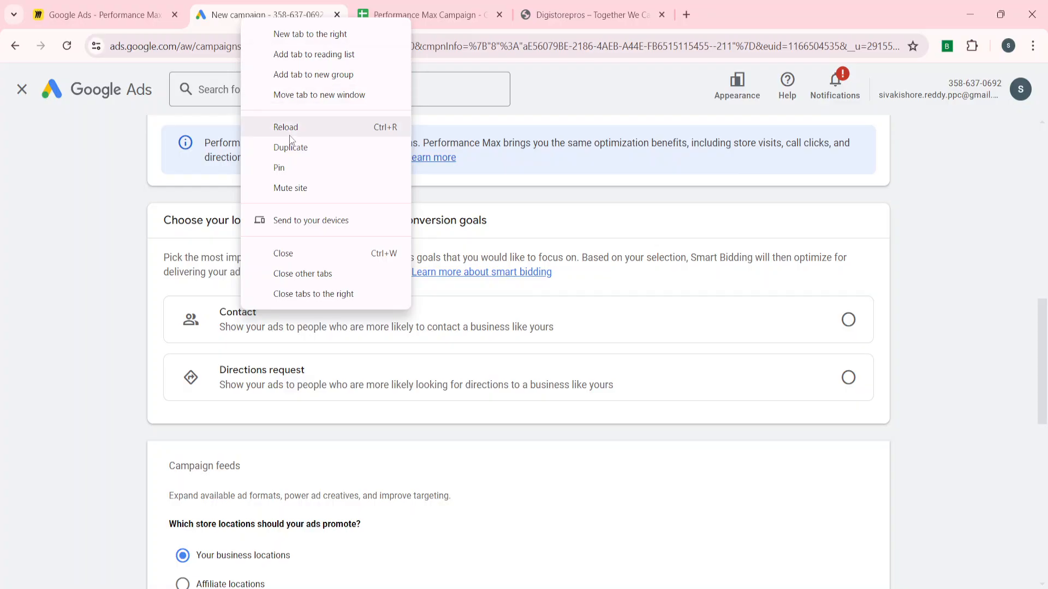
{"action": "left_click", "coordinate": [293, 145]}
{"action": "left_click", "coordinate": [262, 14]}
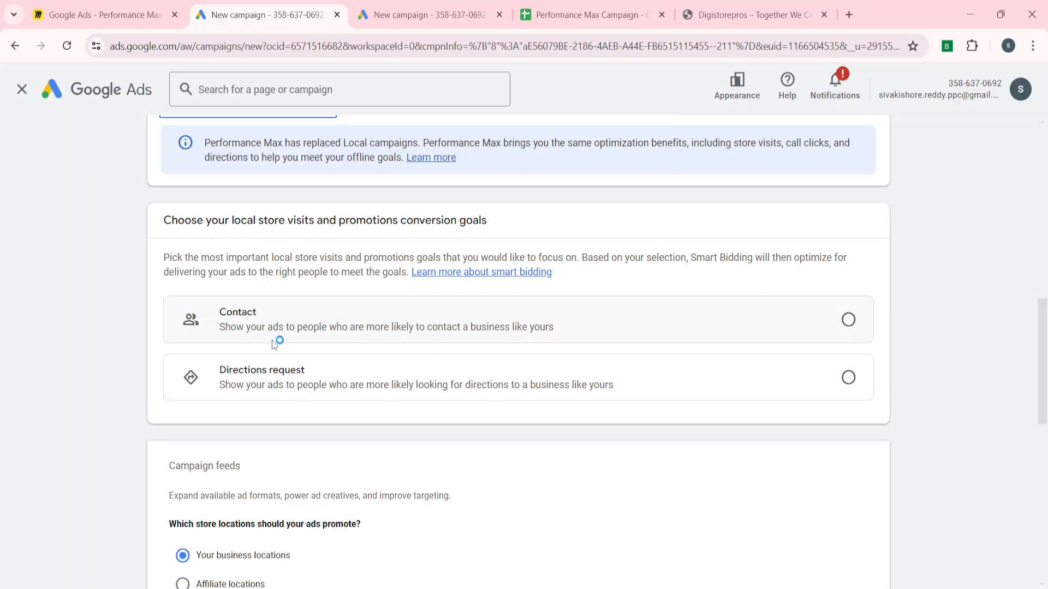
{"action": "left_click", "coordinate": [401, 16]}
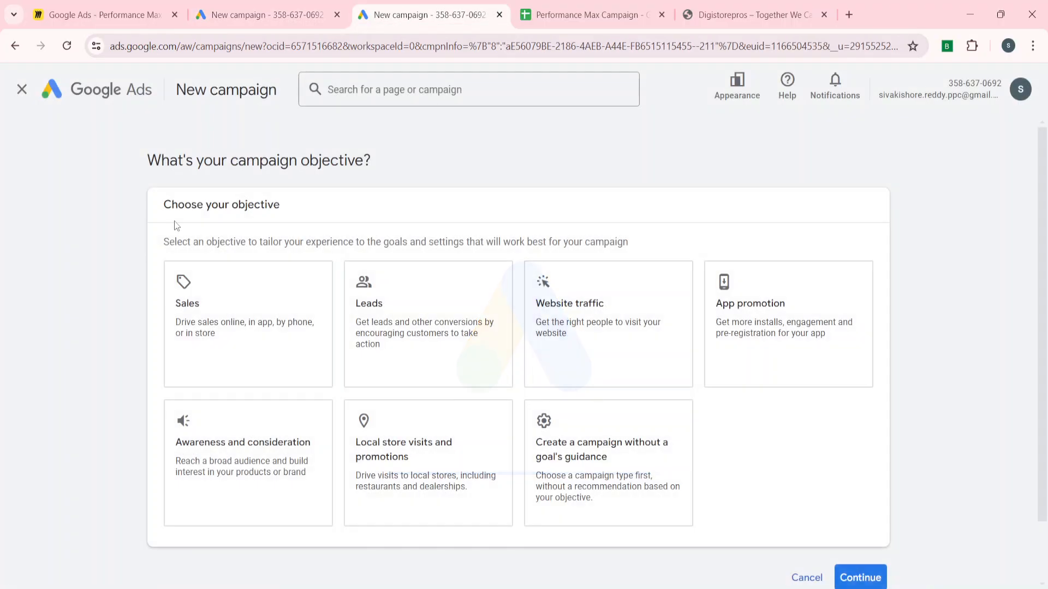
{"action": "left_click", "coordinate": [20, 89]}
{"action": "mouse_move", "coordinate": [29, 312]}
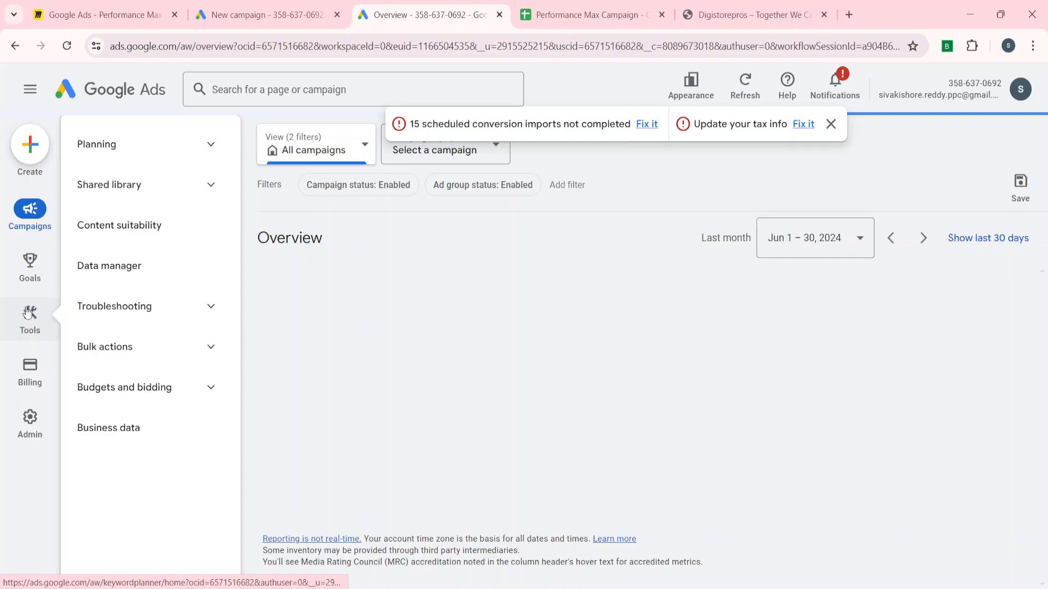
{"action": "left_click", "coordinate": [30, 262]}
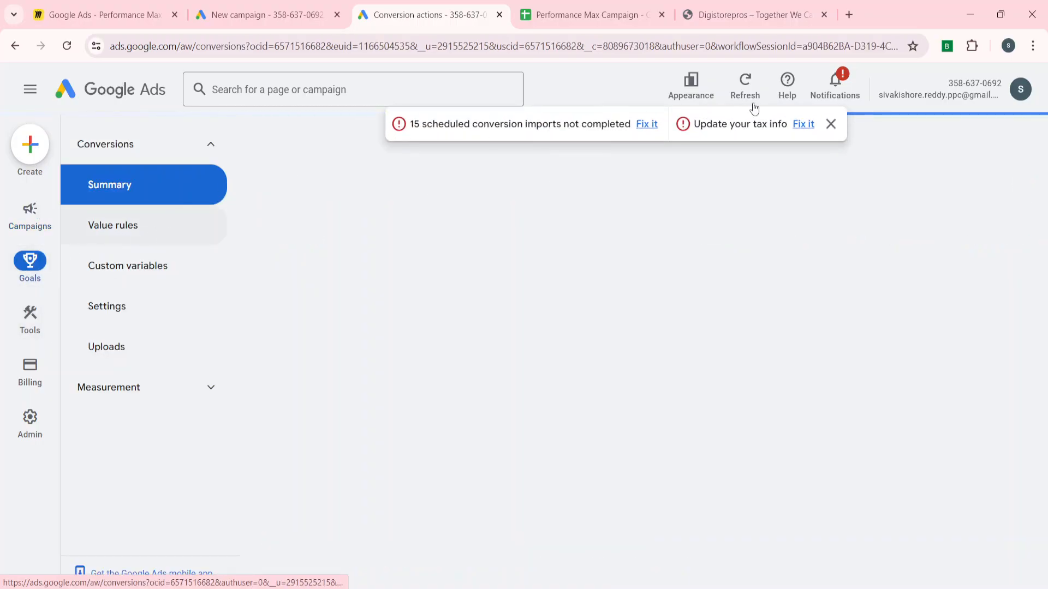
{"action": "left_click", "coordinate": [830, 124]}
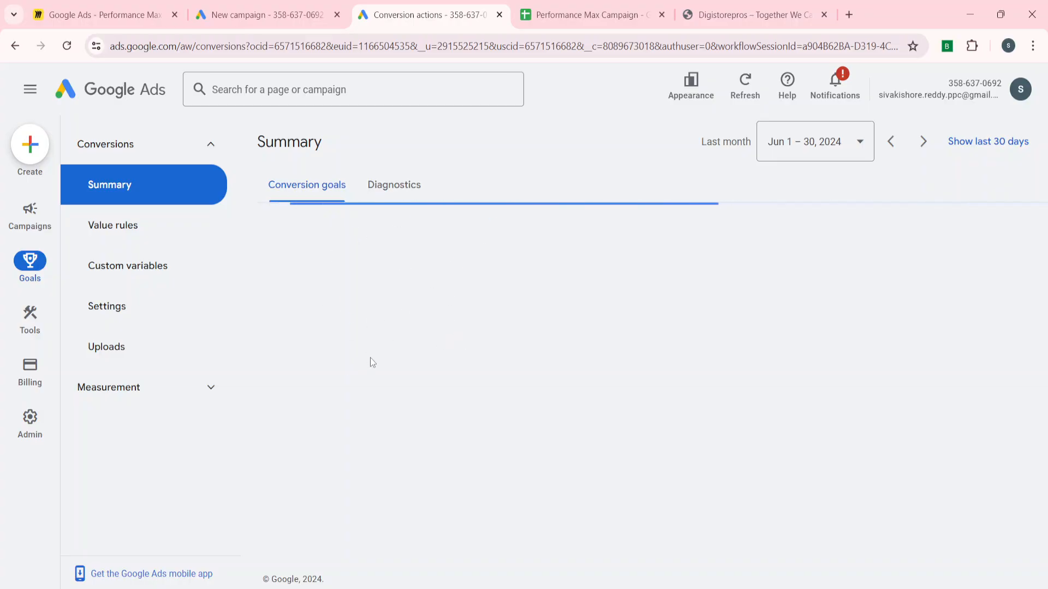
Step: Examine the account's conversion goals for purchases, lead forms and phone call leads, and expand the custom goals
{"action": "scroll", "coordinate": [323, 501], "scroll_direction": "down", "scroll_amount": 4}
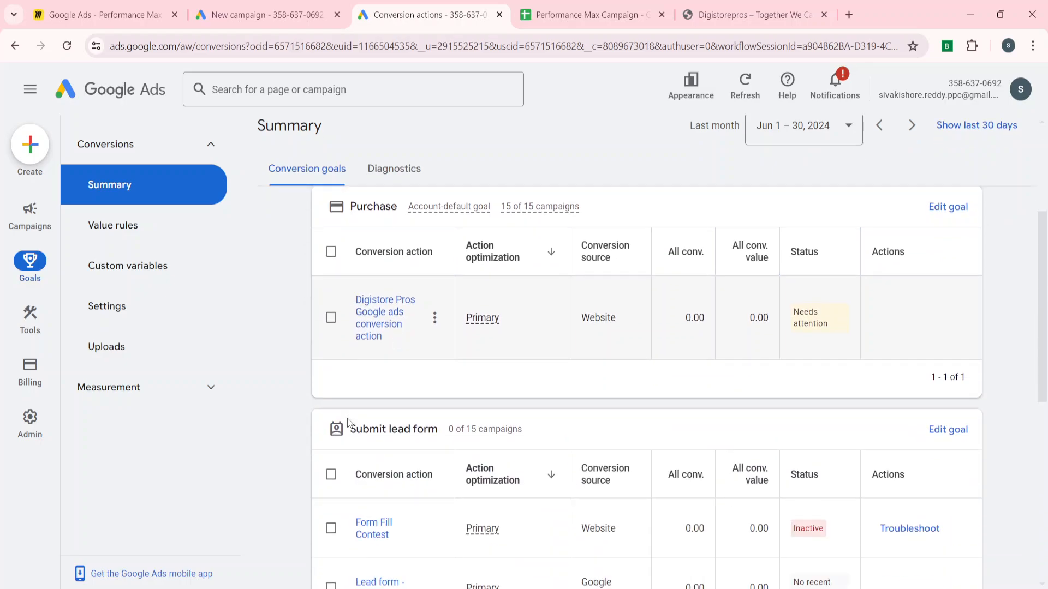
{"action": "scroll", "coordinate": [364, 302], "scroll_direction": "up", "scroll_amount": 1}
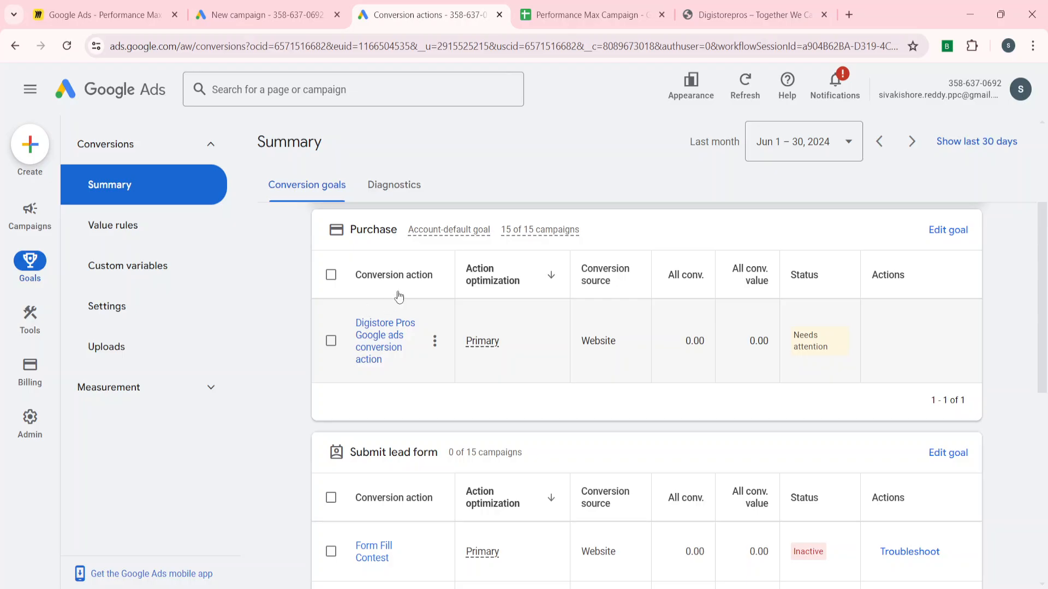
{"action": "scroll", "coordinate": [299, 395], "scroll_direction": "down", "scroll_amount": 6}
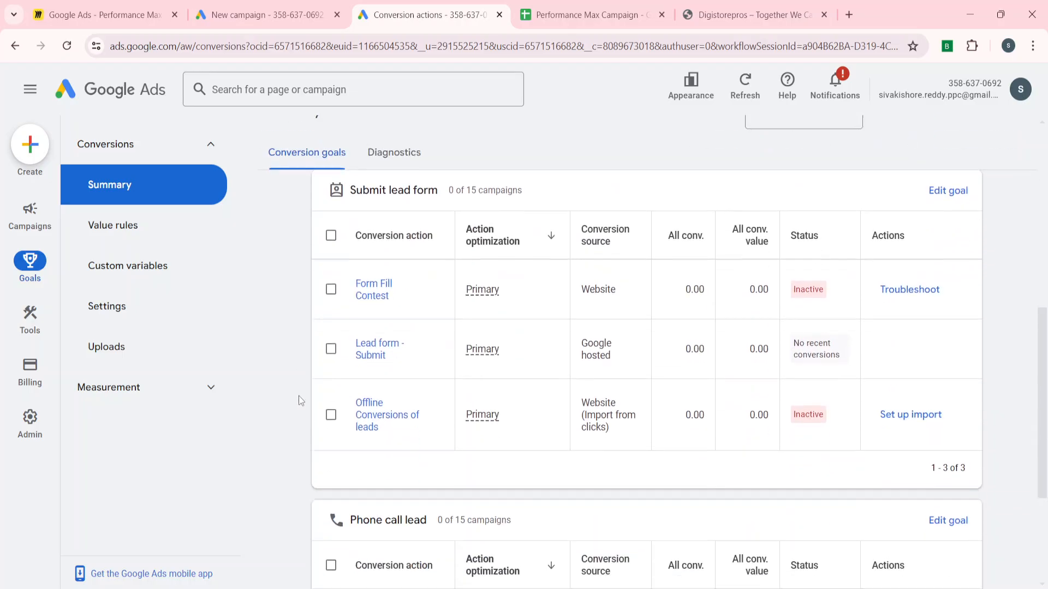
{"action": "scroll", "coordinate": [299, 396], "scroll_direction": "down", "scroll_amount": 1}
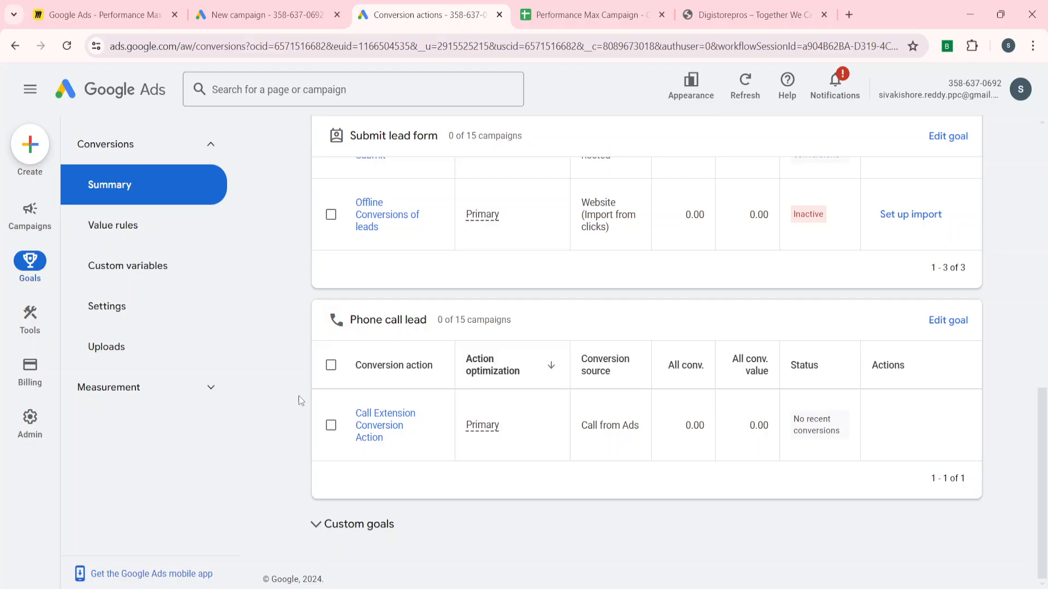
{"action": "left_click", "coordinate": [321, 528]}
{"action": "scroll", "coordinate": [287, 423], "scroll_direction": "down", "scroll_amount": 3}
{"action": "scroll", "coordinate": [287, 423], "scroll_direction": "up", "scroll_amount": 10}
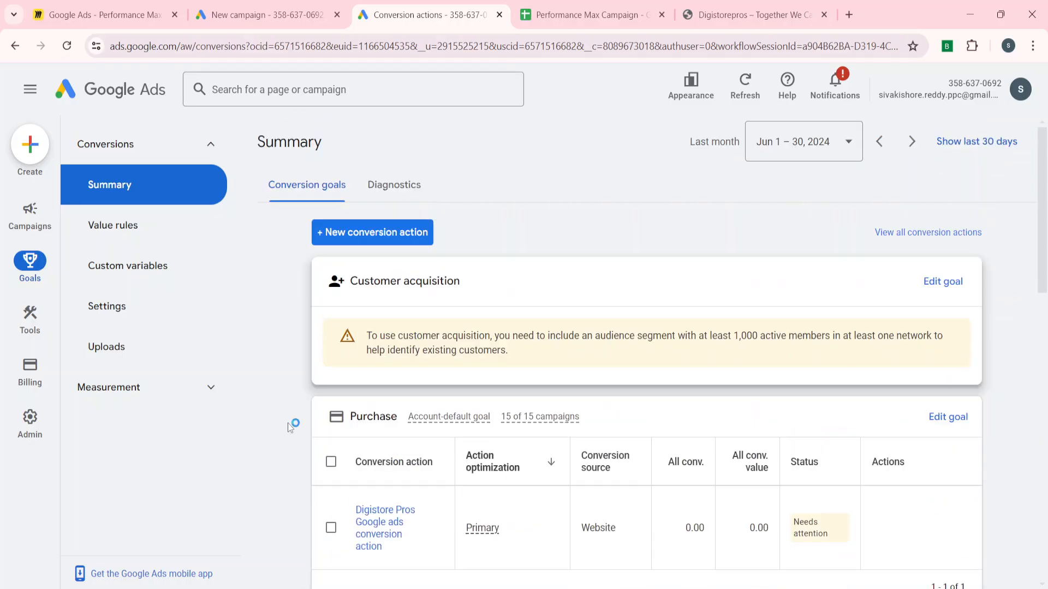
Step: Return to the new campaign setup and choose Directions request as its conversion goal
{"action": "left_click", "coordinate": [262, 6]}
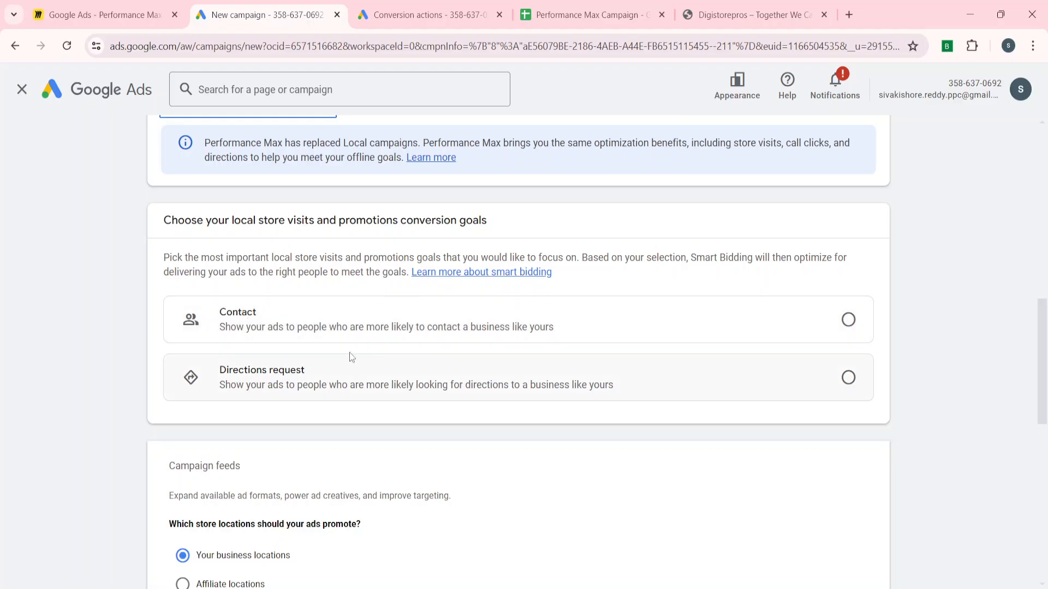
{"action": "left_click", "coordinate": [429, 6]}
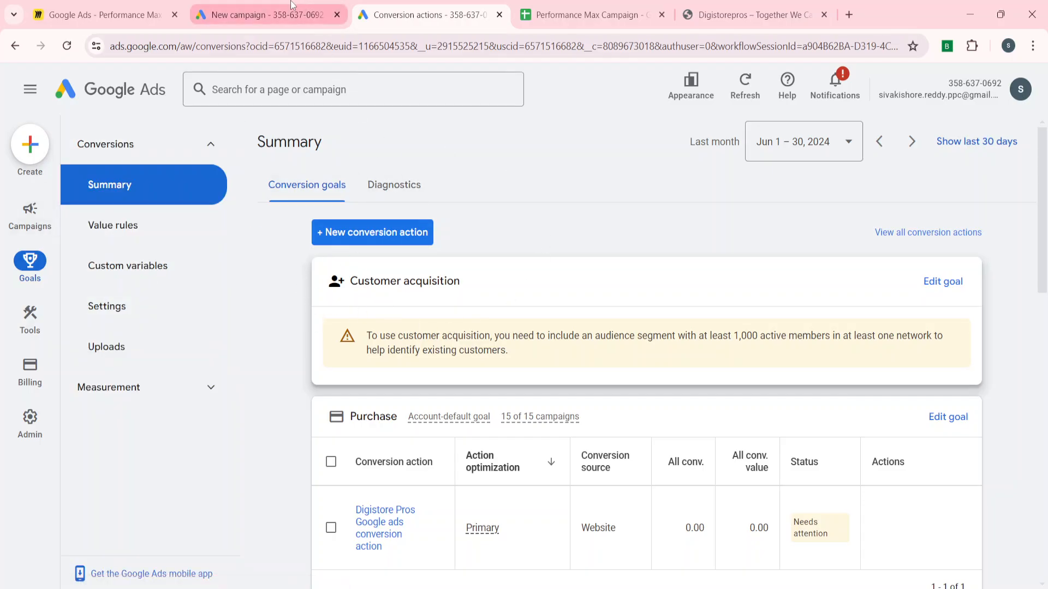
{"action": "left_click", "coordinate": [263, 15]}
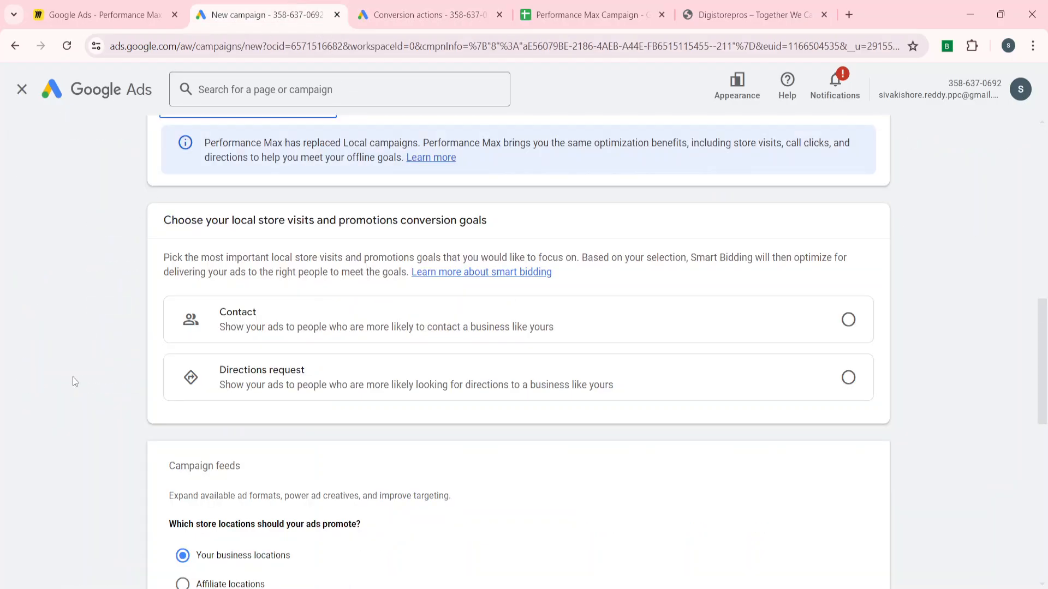
{"action": "left_click", "coordinate": [356, 378]}
Step: Open the account linking dialog for Your business locations in the campaign feeds
{"action": "scroll", "coordinate": [66, 458], "scroll_direction": "down", "scroll_amount": 3}
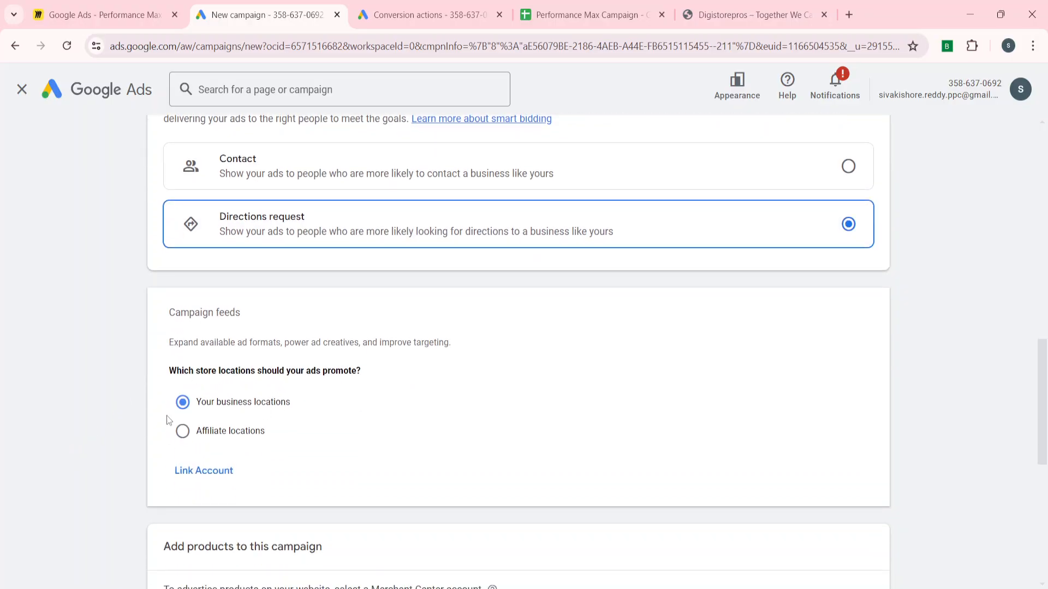
{"action": "left_click_drag", "start_coordinate": [181, 315], "coordinate": [259, 309]}
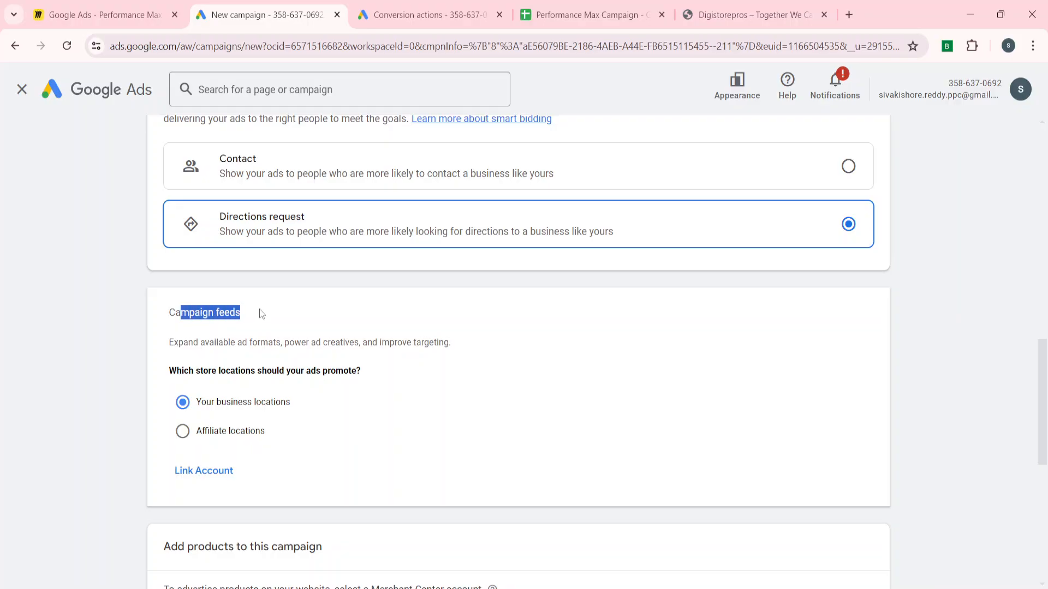
{"action": "left_click", "coordinate": [109, 361]}
{"action": "scroll", "coordinate": [109, 361], "scroll_direction": "down", "scroll_amount": 1}
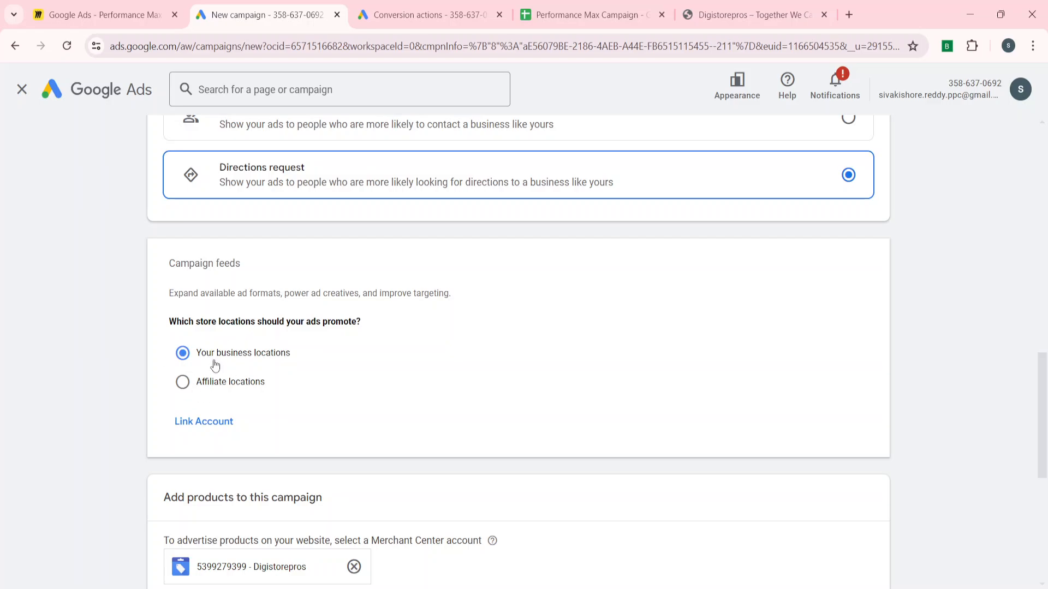
{"action": "left_click", "coordinate": [198, 422]}
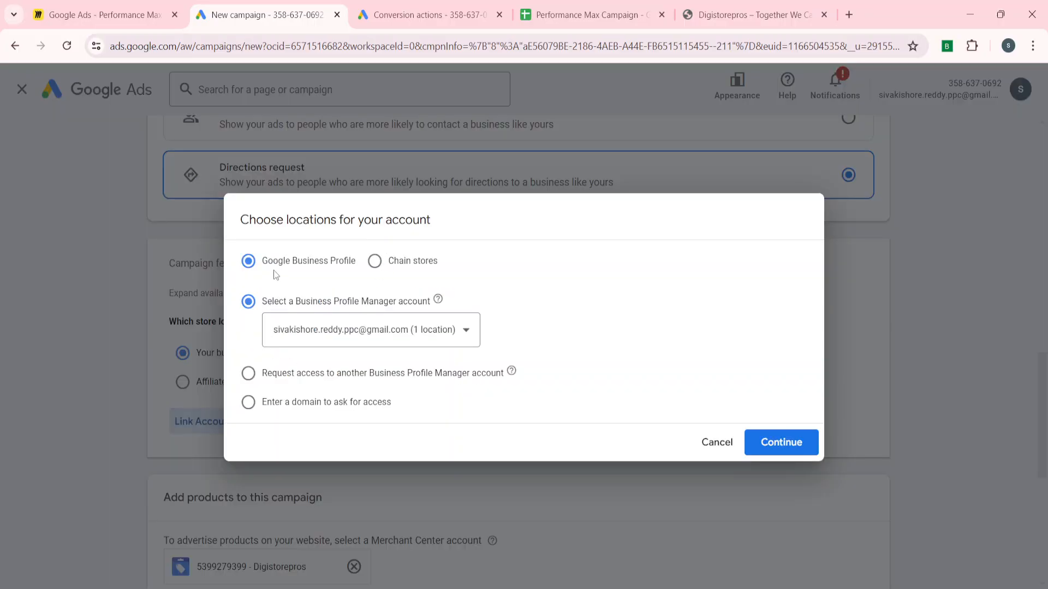
Step: Browse the countries offered for Chain stores and switch the location source back to Google Business Profile
{"action": "left_click", "coordinate": [403, 263]}
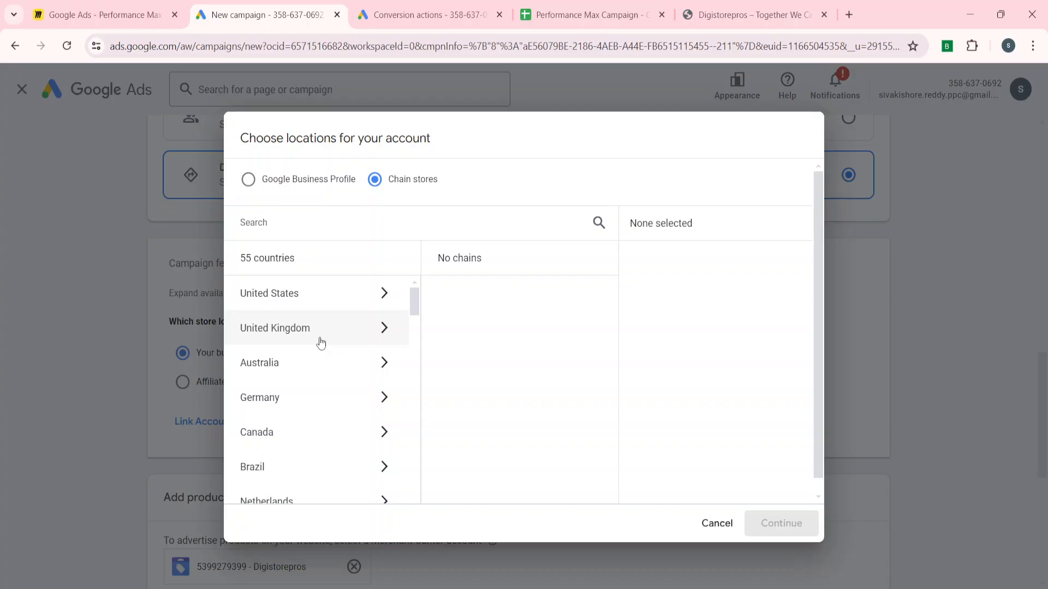
{"action": "scroll", "coordinate": [321, 342], "scroll_direction": "down", "scroll_amount": 5}
{"action": "scroll", "coordinate": [330, 355], "scroll_direction": "up", "scroll_amount": 3}
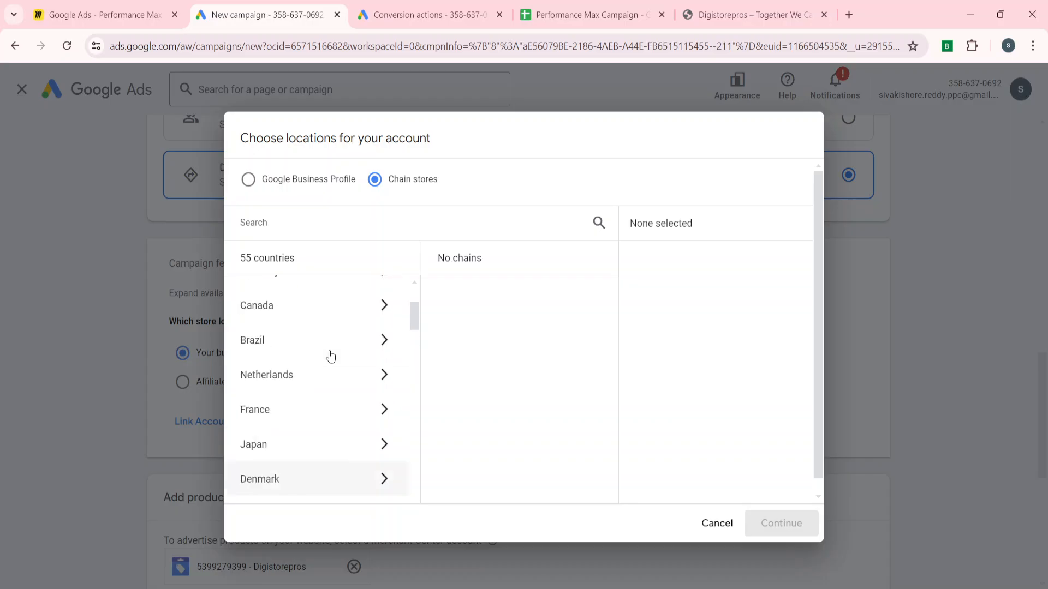
{"action": "scroll", "coordinate": [330, 356], "scroll_direction": "up", "scroll_amount": 3}
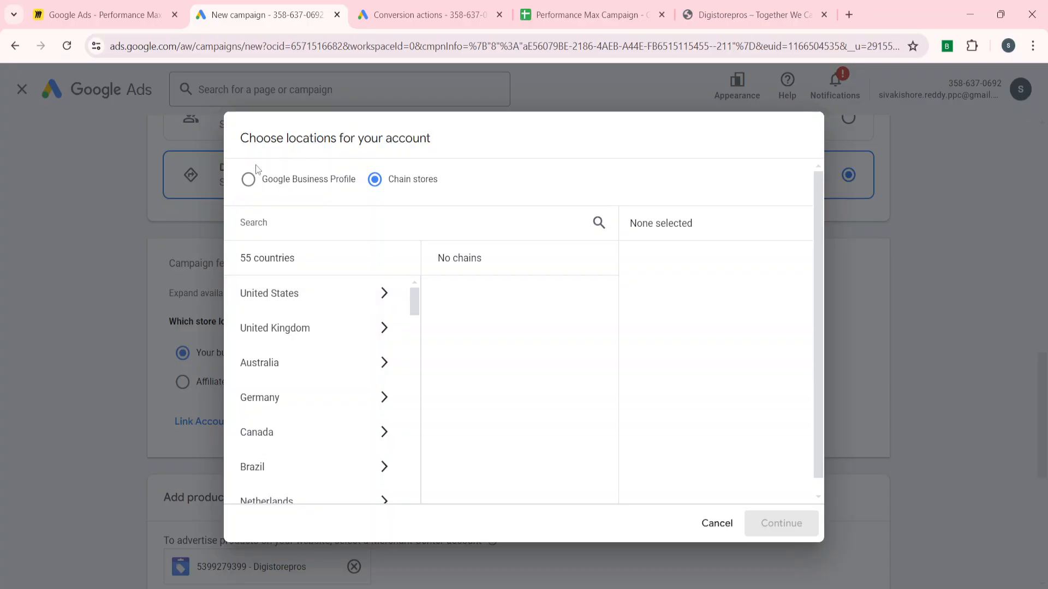
{"action": "left_click", "coordinate": [249, 179]}
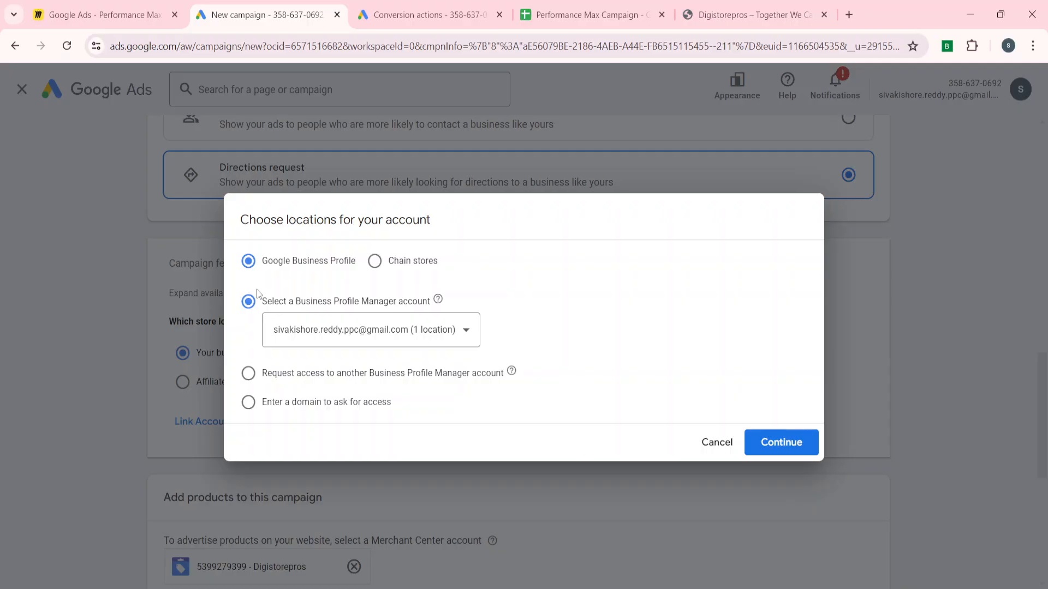
Step: Set the location source to Chain stores, choose India and search its chains for "vij"
{"action": "left_click", "coordinate": [385, 264]}
{"action": "scroll", "coordinate": [281, 398], "scroll_direction": "down", "scroll_amount": 3}
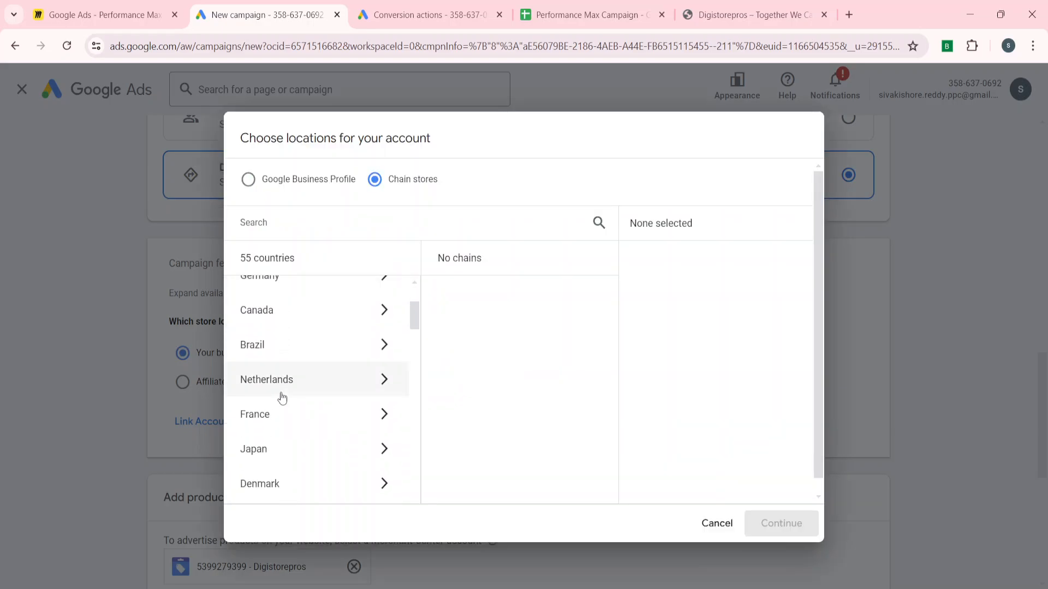
{"action": "scroll", "coordinate": [282, 398], "scroll_direction": "down", "scroll_amount": 6}
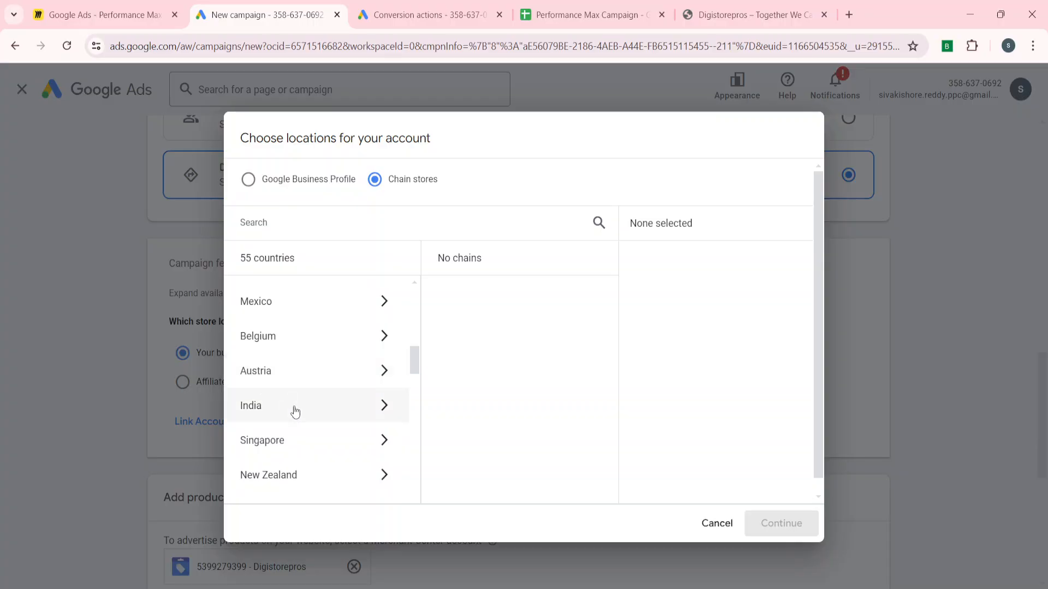
{"action": "left_click", "coordinate": [295, 412]}
{"action": "left_click", "coordinate": [300, 227]}
{"action": "type", "text": "vij"}
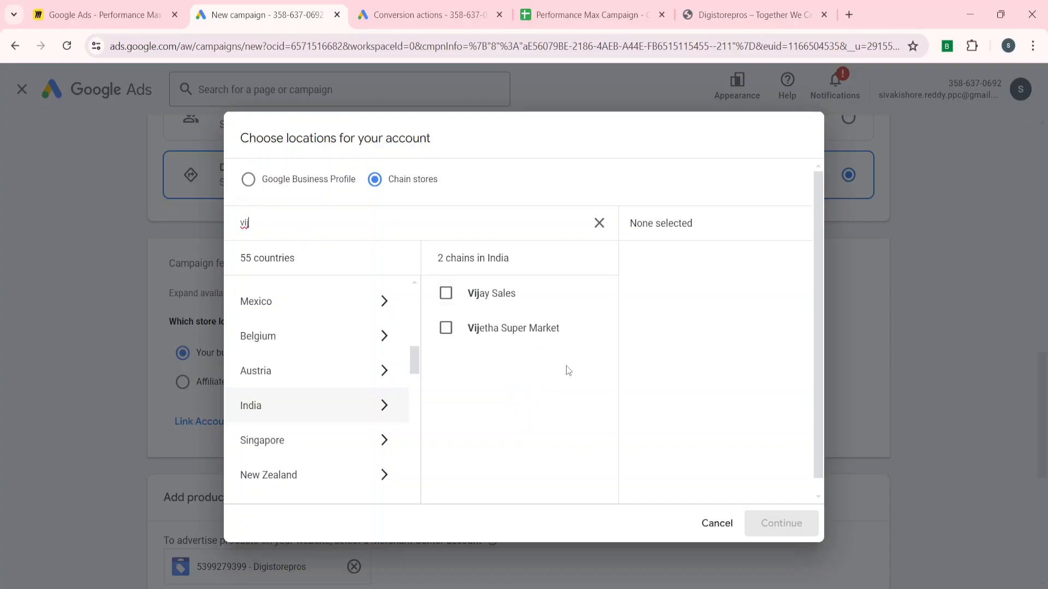
Step: Link the Vijetha Super Market chain in India as the account's store locations
{"action": "left_click", "coordinate": [476, 332]}
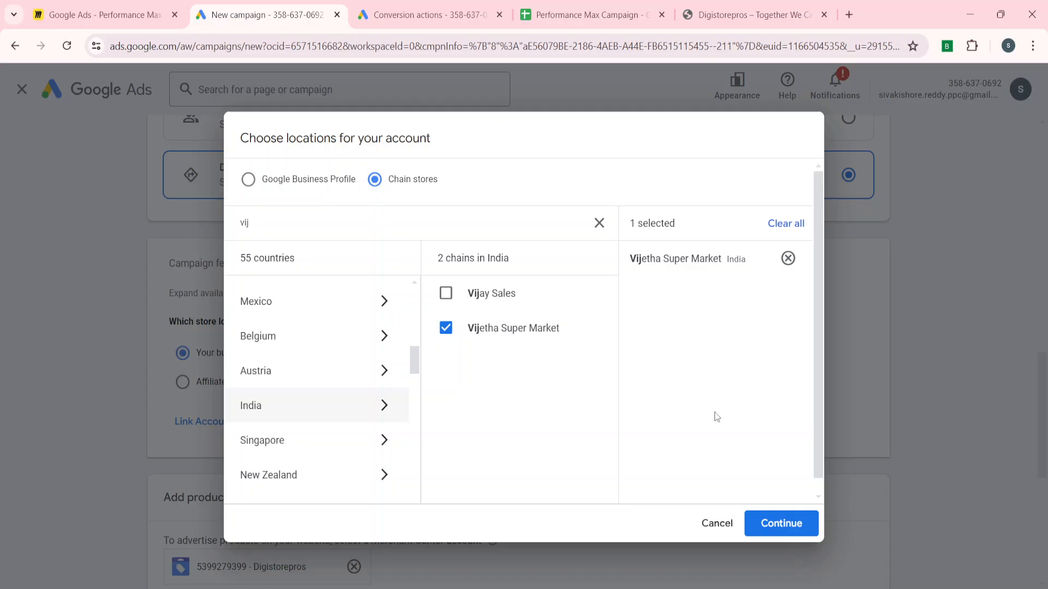
{"action": "left_click", "coordinate": [772, 524]}
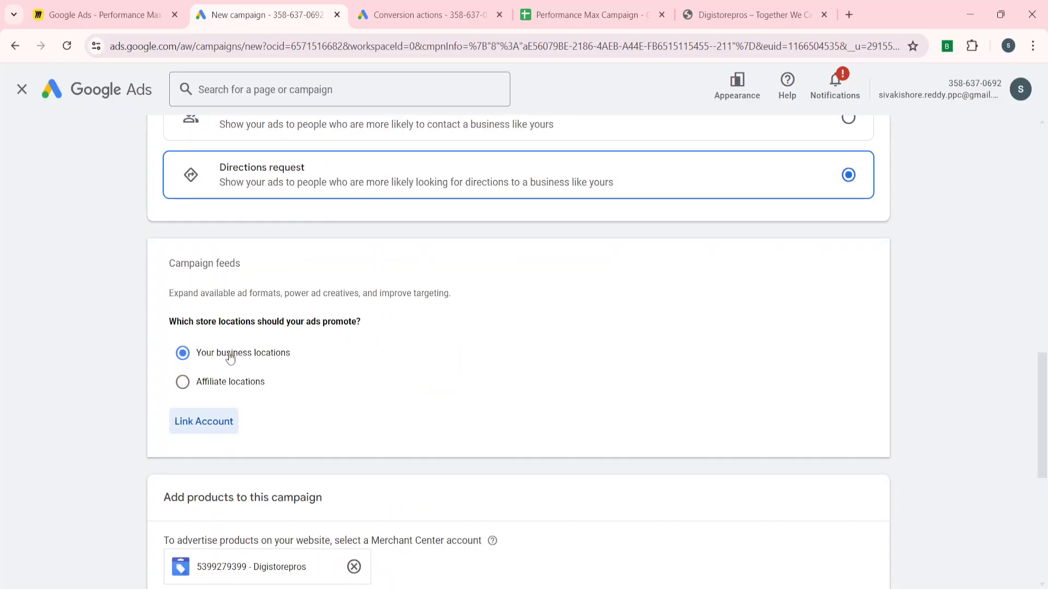
Step: Check the location choices offered for the campaign feed and leave the new campaign setup
{"action": "left_click", "coordinate": [213, 376]}
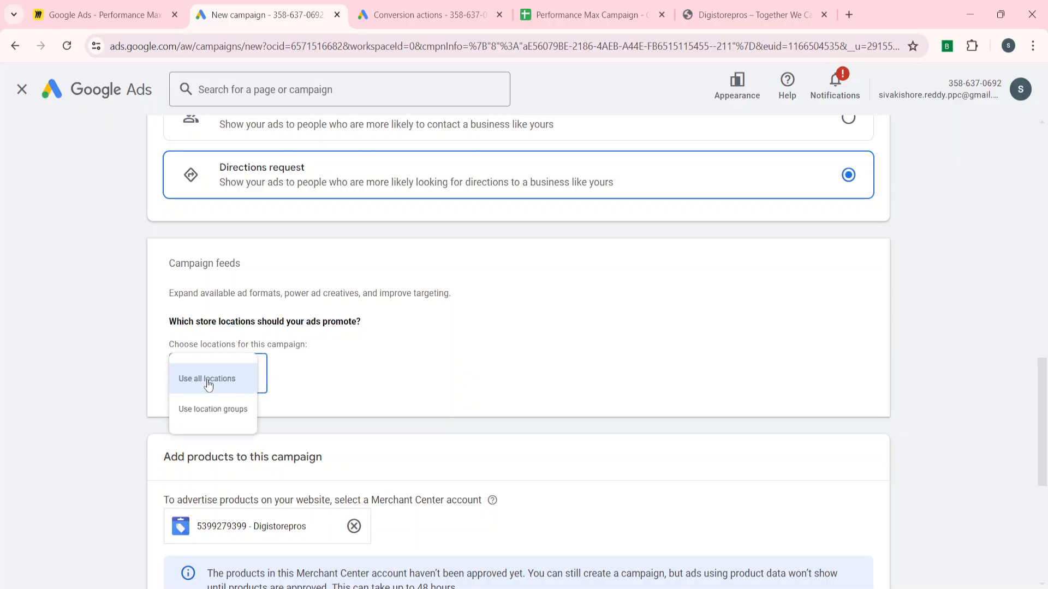
{"action": "left_click", "coordinate": [203, 295]}
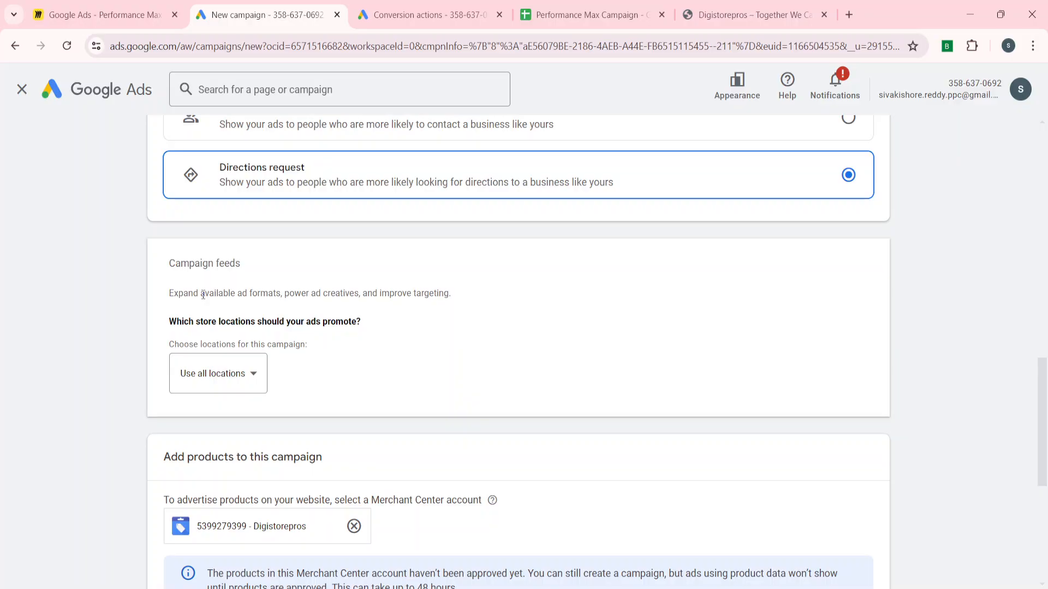
{"action": "left_click", "coordinate": [215, 372]}
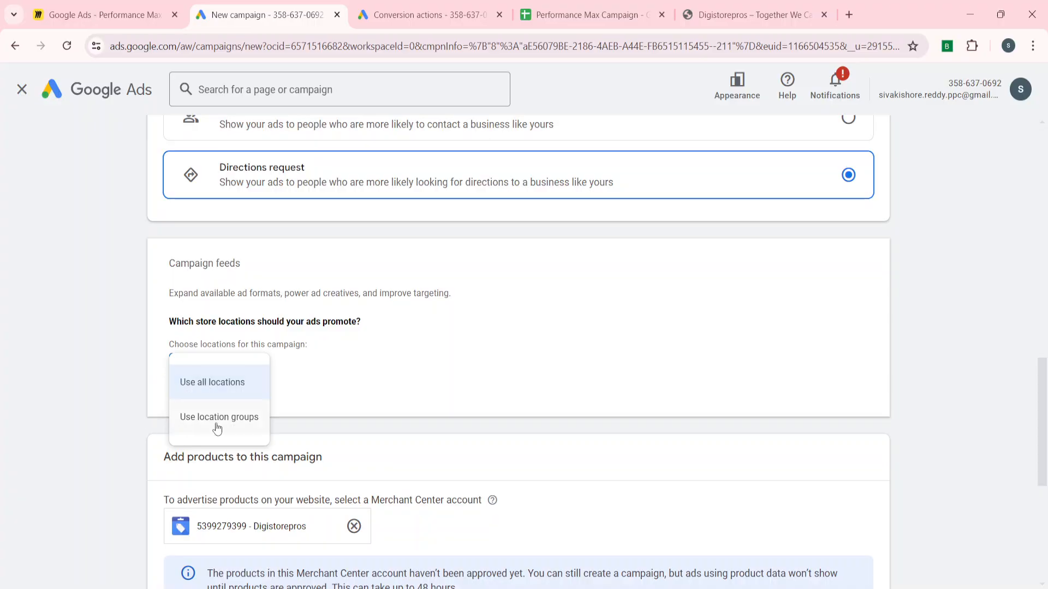
{"action": "left_click", "coordinate": [112, 302]}
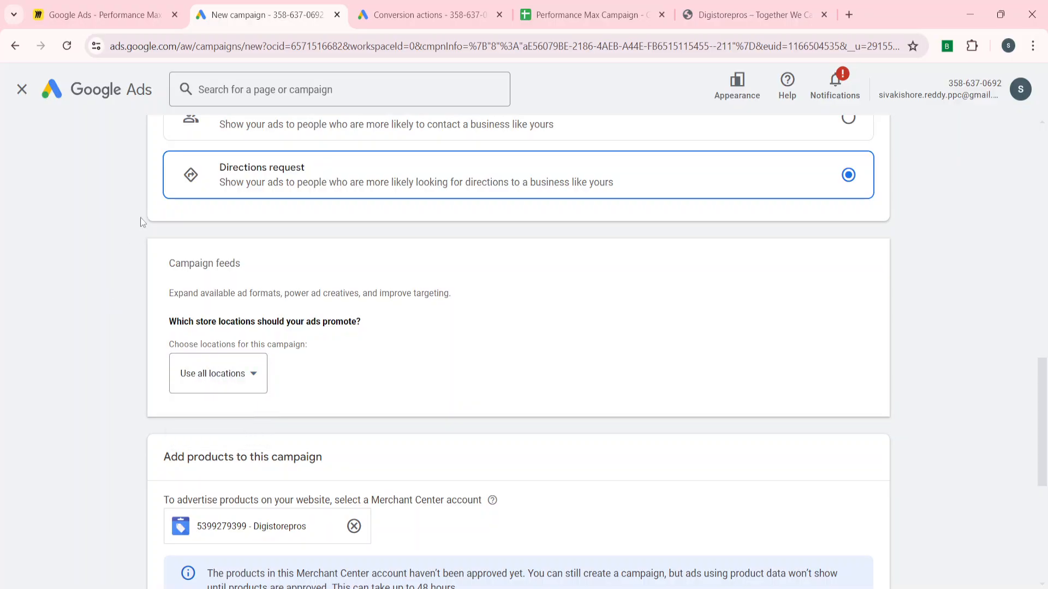
{"action": "left_click", "coordinate": [21, 89]}
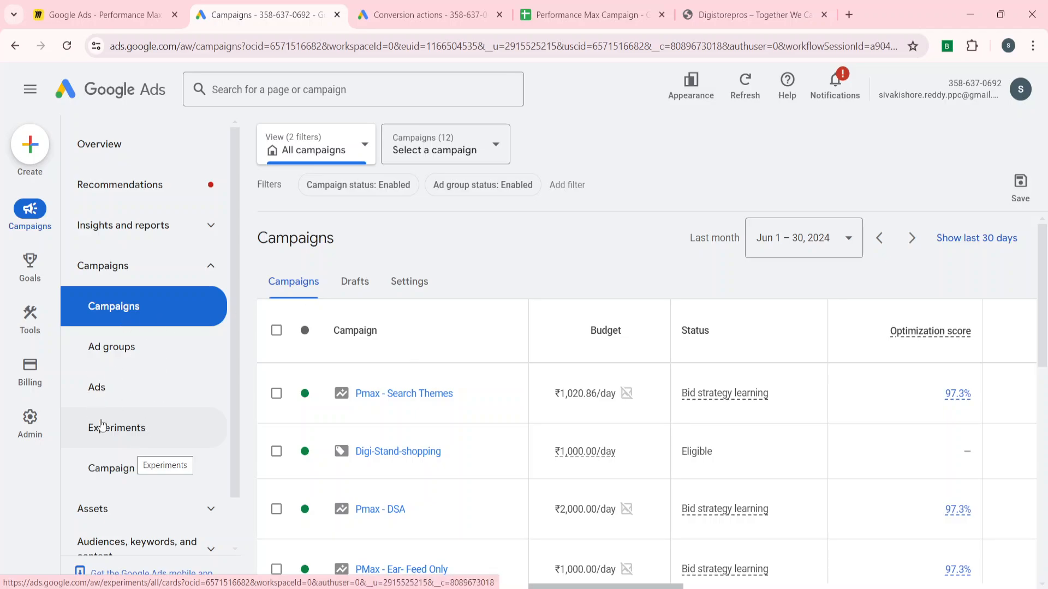
Step: Open the account's assets report and show only Location assets to check the linked store chain
{"action": "scroll", "coordinate": [111, 537], "scroll_direction": "down", "scroll_amount": 1}
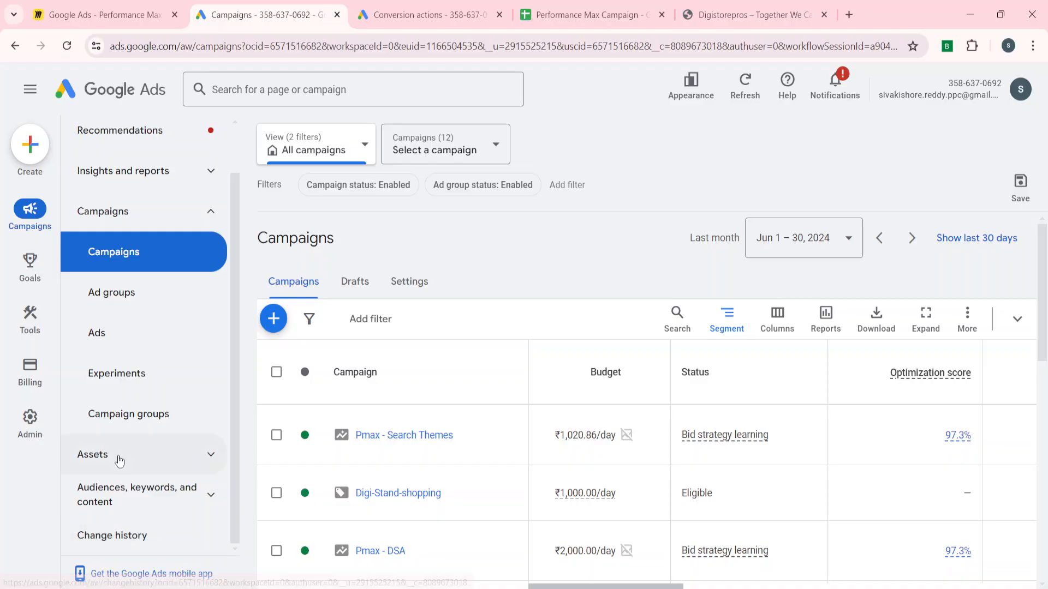
{"action": "left_click", "coordinate": [116, 455]}
{"action": "scroll", "coordinate": [119, 458], "scroll_direction": "down", "scroll_amount": 1}
{"action": "left_click", "coordinate": [140, 456]}
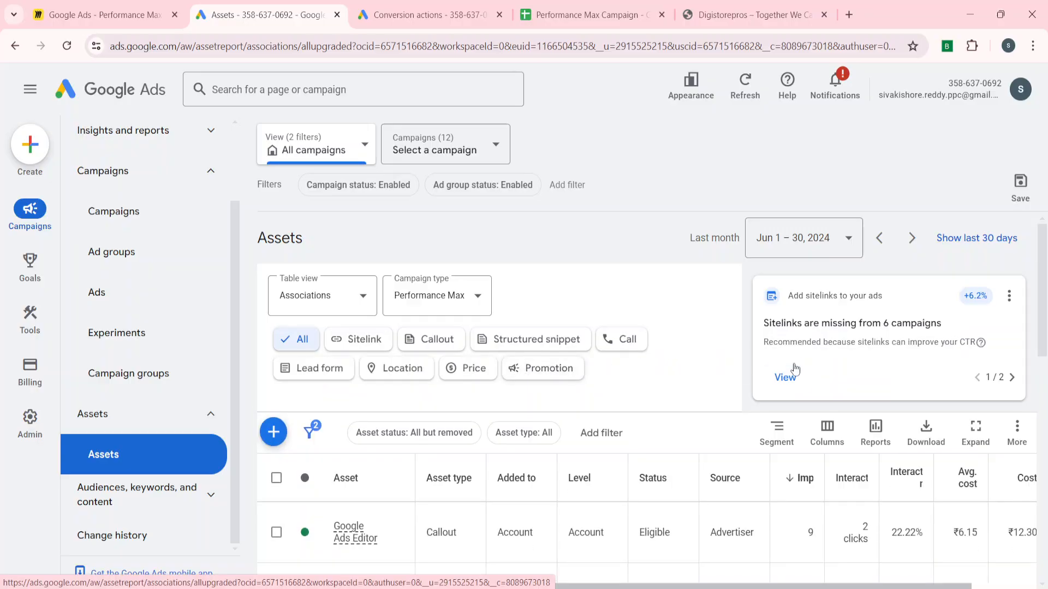
{"action": "left_click", "coordinate": [396, 369]}
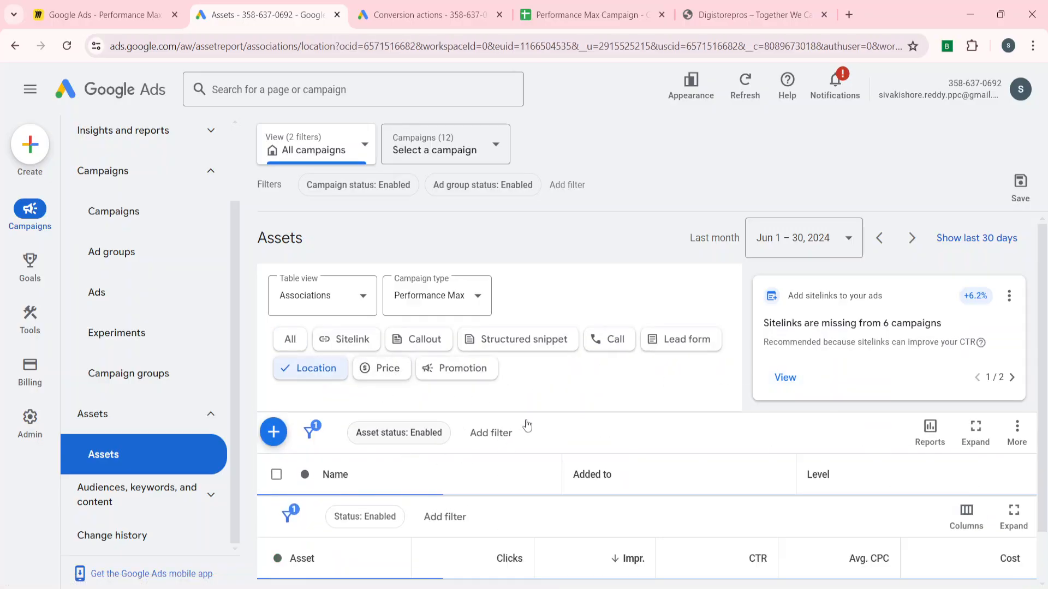
{"action": "scroll", "coordinate": [350, 442], "scroll_direction": "down", "scroll_amount": 2}
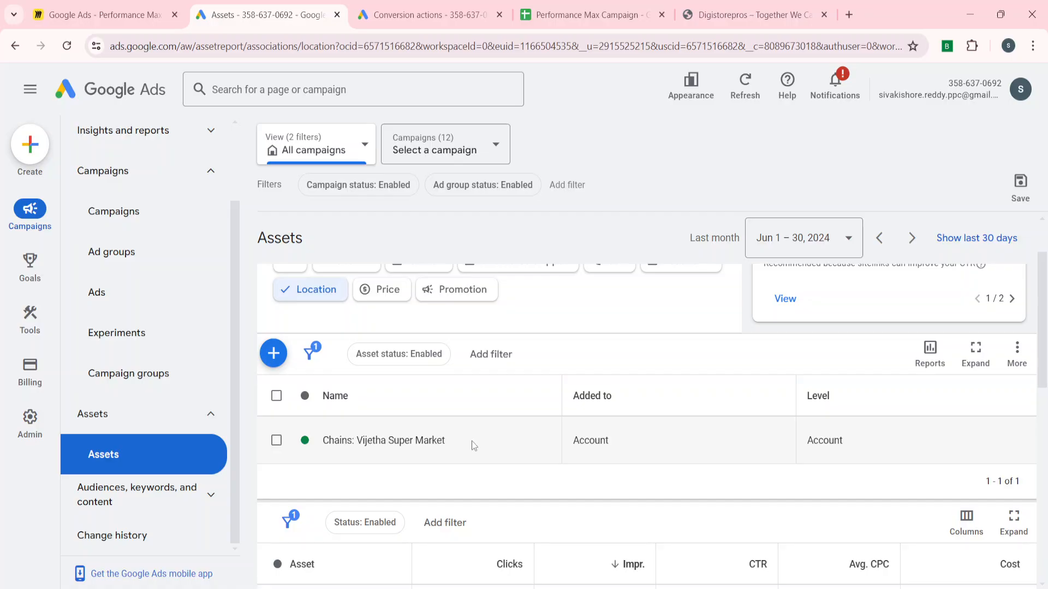
{"action": "scroll", "coordinate": [369, 501], "scroll_direction": "down", "scroll_amount": 2}
{"action": "scroll", "coordinate": [343, 360], "scroll_direction": "up", "scroll_amount": 3}
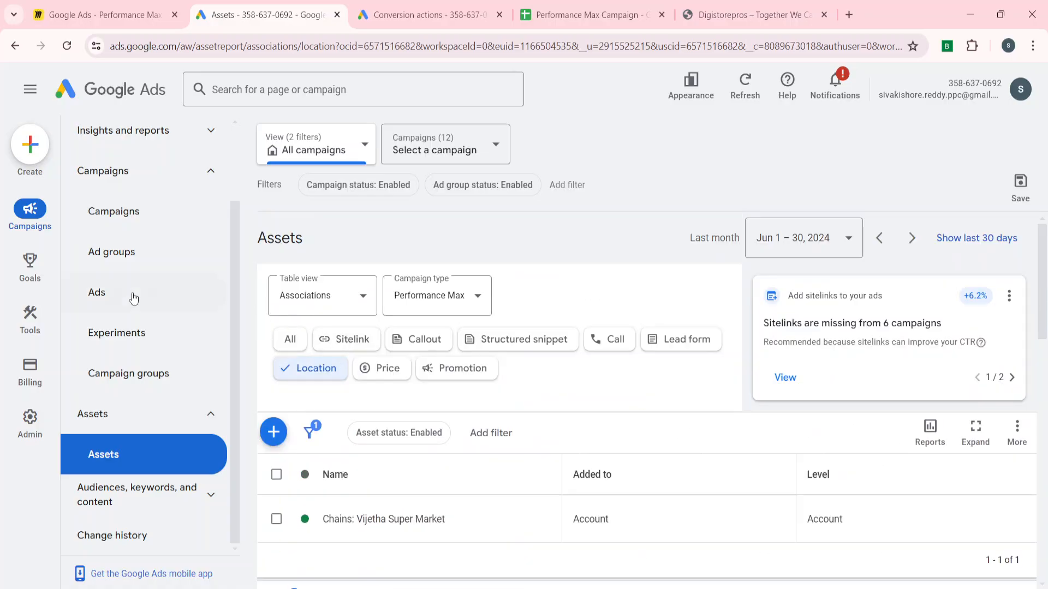
Step: Open the account's location groups in the shared library tools
{"action": "left_click", "coordinate": [30, 313]}
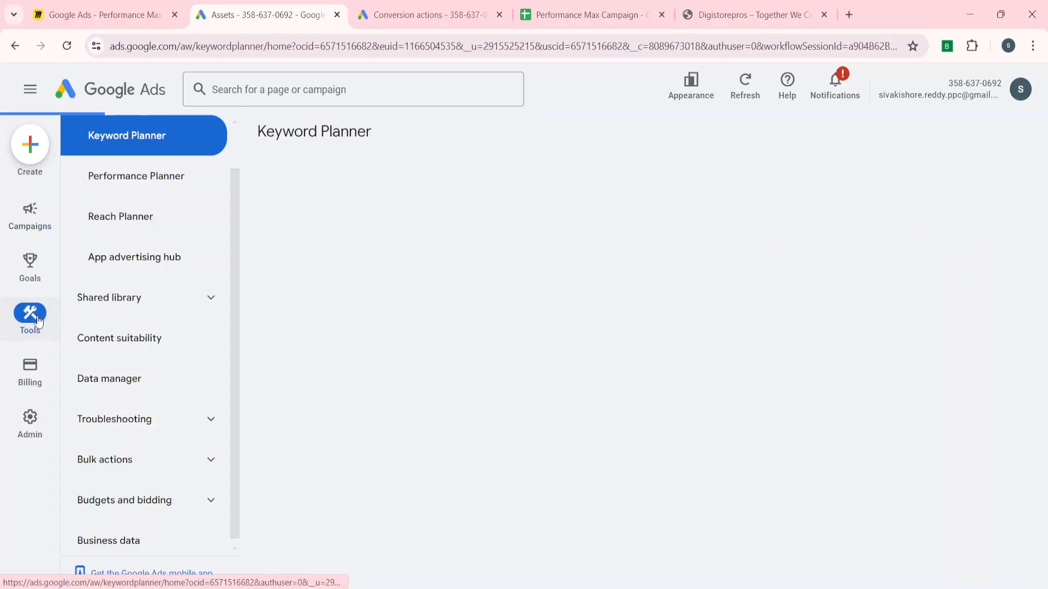
{"action": "left_click", "coordinate": [136, 296]}
{"action": "scroll", "coordinate": [129, 458], "scroll_direction": "down", "scroll_amount": 2}
{"action": "scroll", "coordinate": [129, 464], "scroll_direction": "down", "scroll_amount": 1}
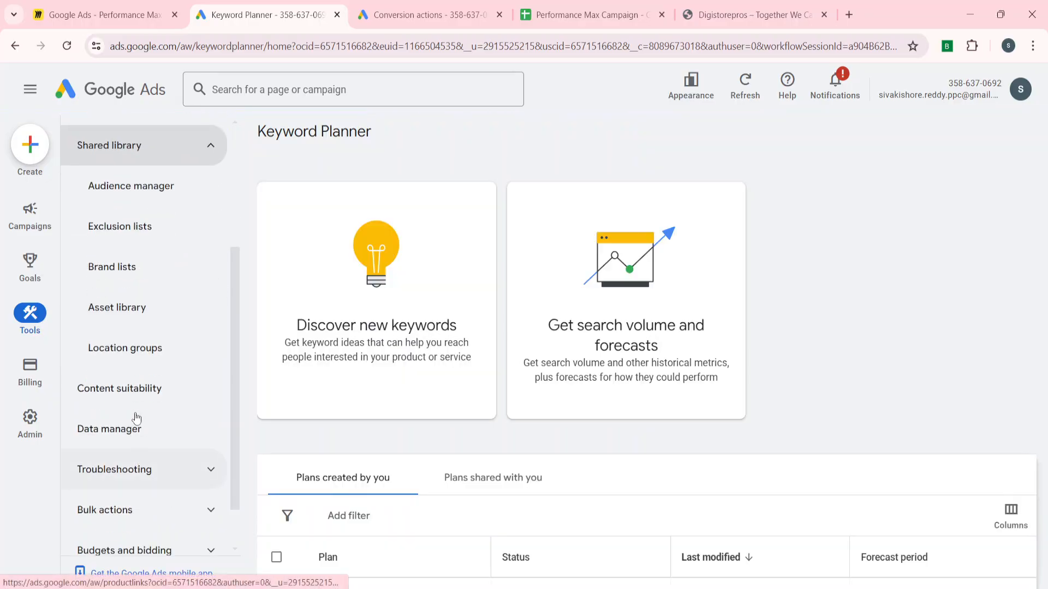
{"action": "left_click", "coordinate": [125, 348]}
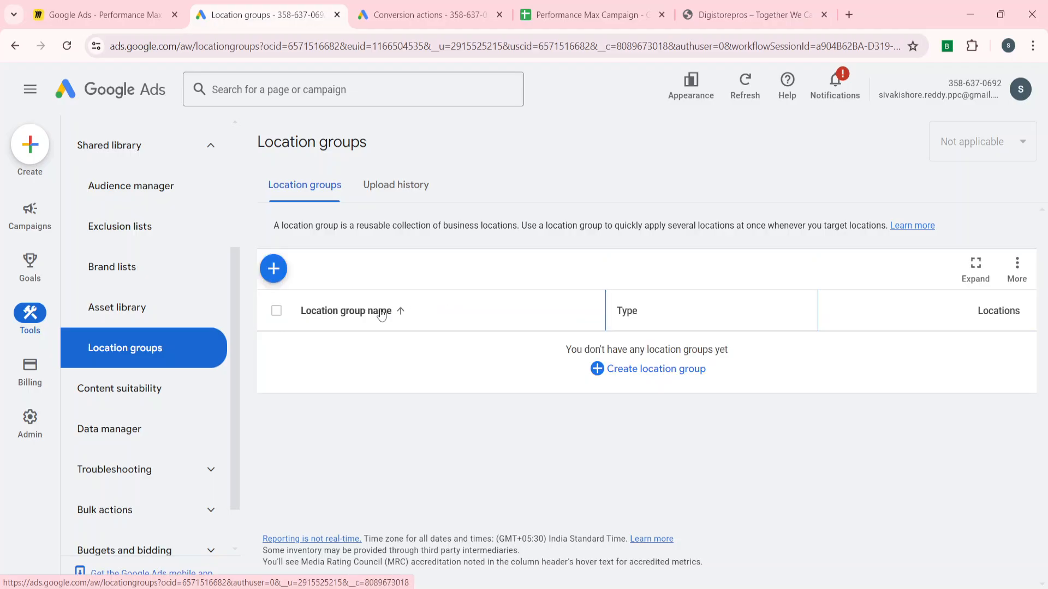
Step: Browse the individual stores that can be picked for a new location group and discard the group form
{"action": "left_click", "coordinate": [621, 375]}
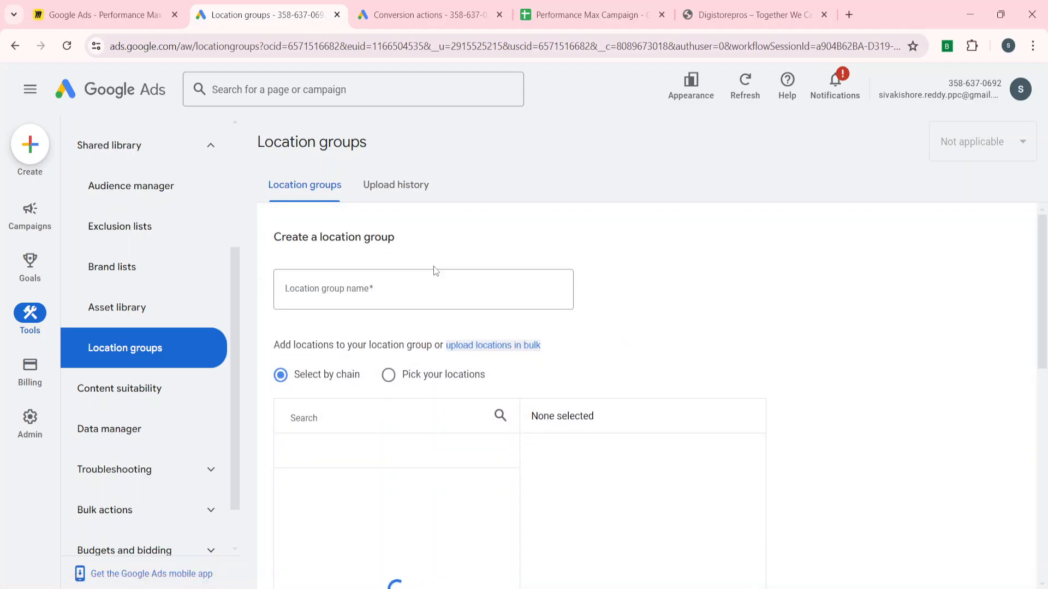
{"action": "left_click", "coordinate": [413, 381]}
{"action": "scroll", "coordinate": [660, 323], "scroll_direction": "down", "scroll_amount": 3}
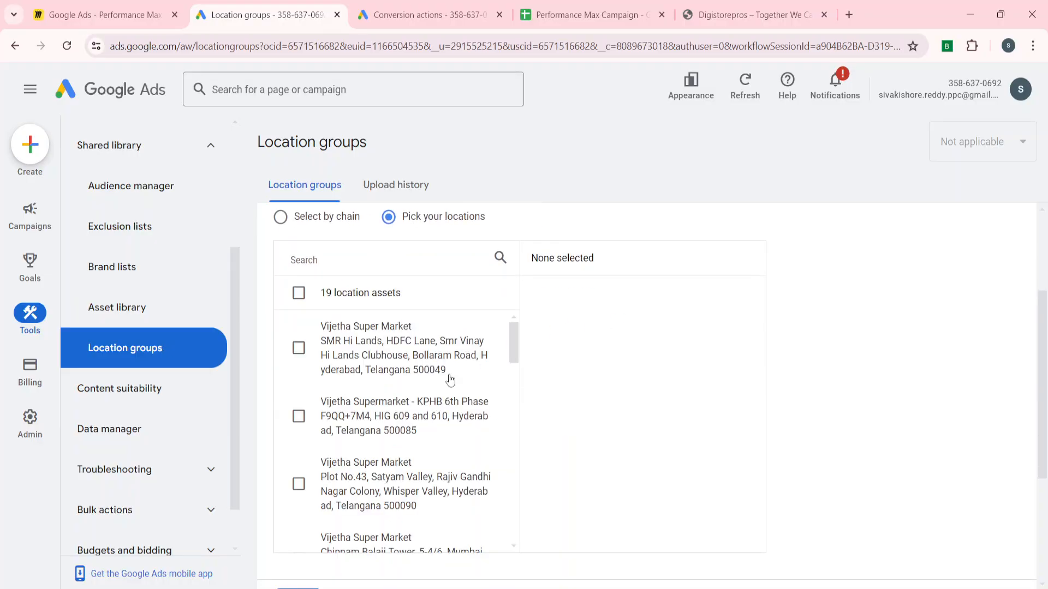
{"action": "scroll", "coordinate": [332, 372], "scroll_direction": "down", "scroll_amount": 3}
{"action": "scroll", "coordinate": [332, 373], "scroll_direction": "down", "scroll_amount": 7}
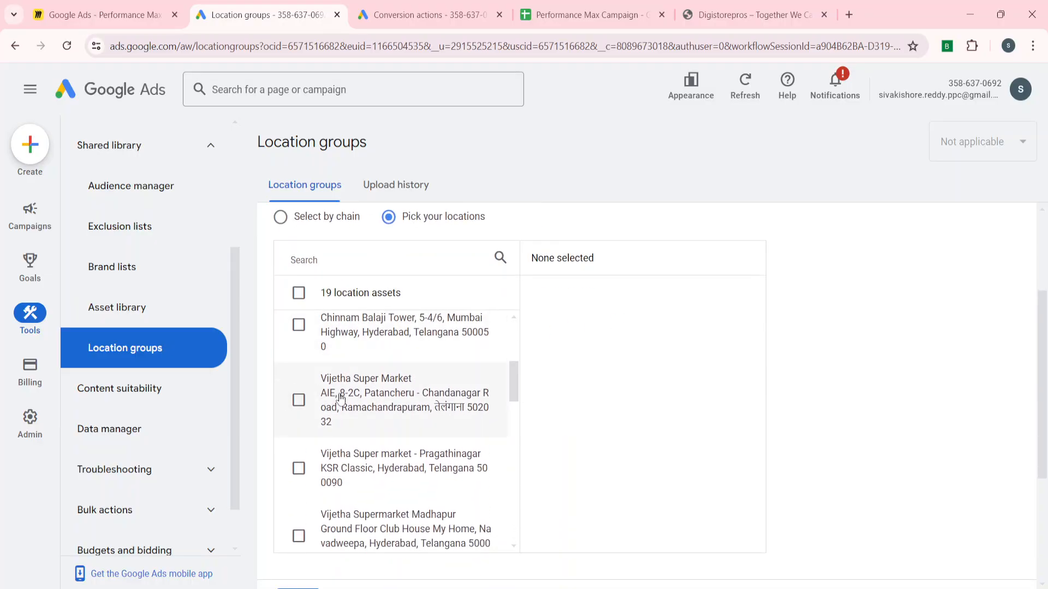
{"action": "scroll", "coordinate": [341, 400], "scroll_direction": "down", "scroll_amount": 10}
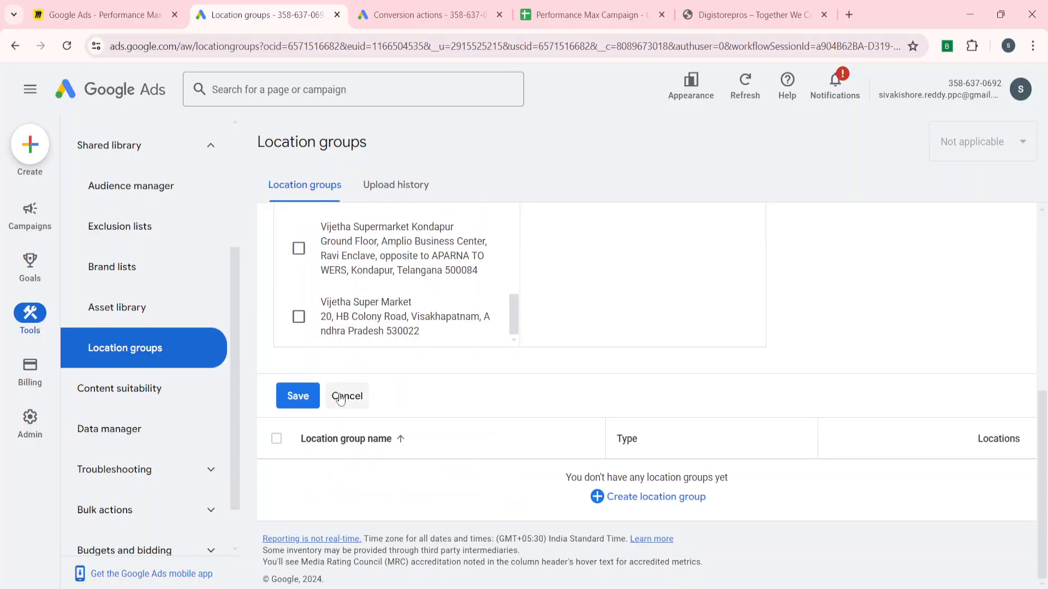
{"action": "left_click", "coordinate": [343, 403]}
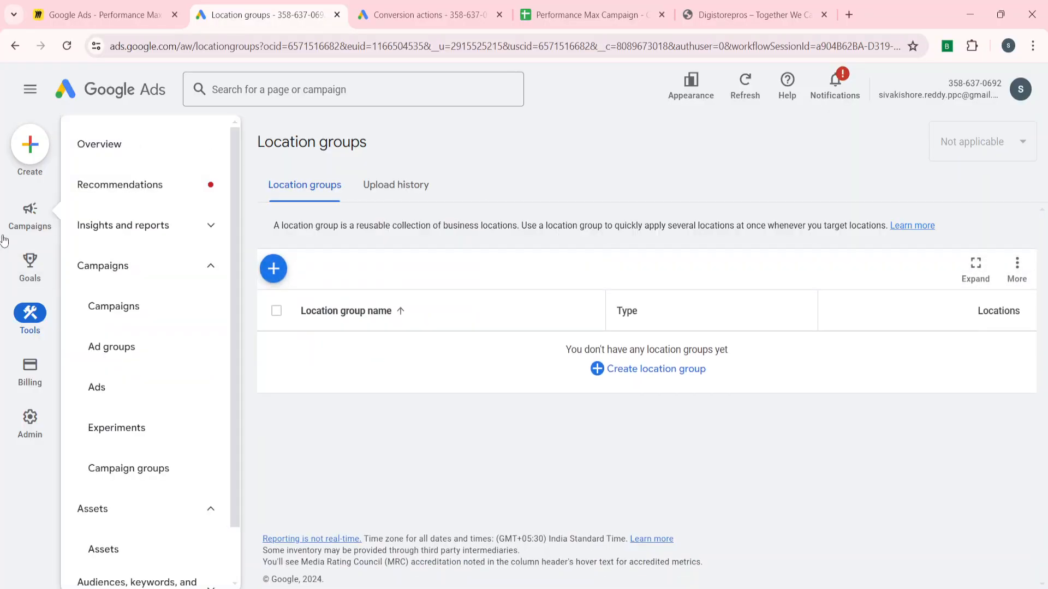
Step: Start a new campaign from the campaigns list with the Local store visits and promotions objective
{"action": "left_click", "coordinate": [10, 228]}
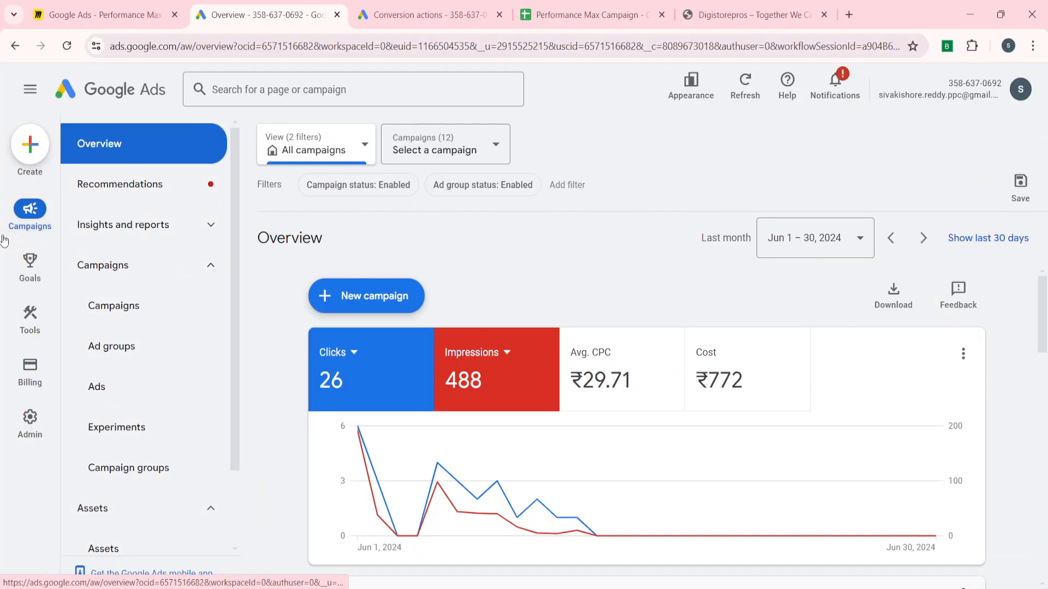
{"action": "left_click", "coordinate": [126, 309]}
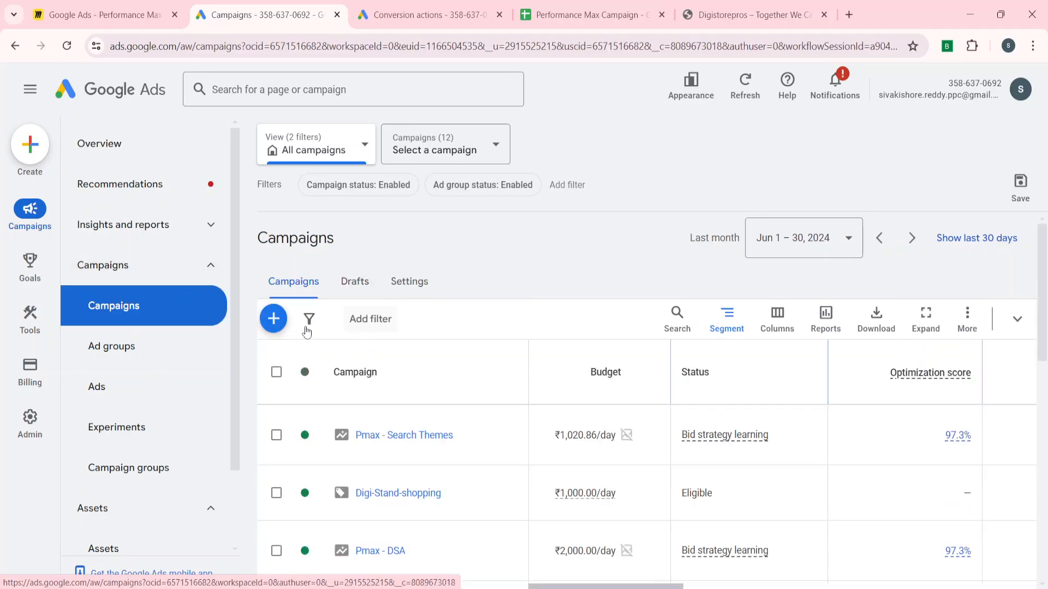
{"action": "left_click", "coordinate": [269, 317]}
{"action": "left_click", "coordinate": [375, 334]}
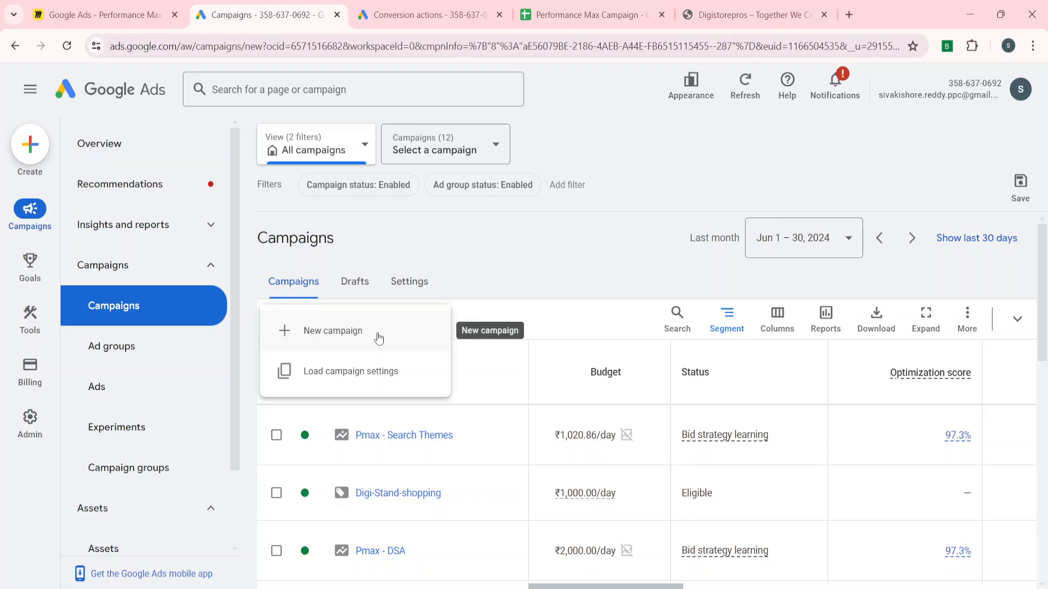
{"action": "left_click", "coordinate": [401, 465]}
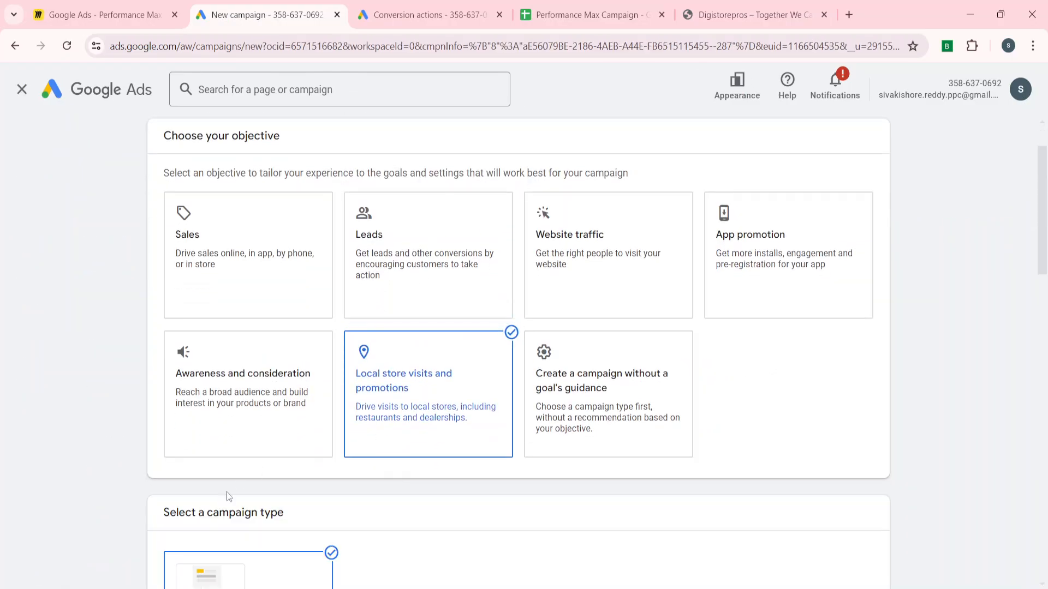
Step: Choose Directions request as the conversion goal, check the campaign feed's store locations and abandon the campaign setup
{"action": "scroll", "coordinate": [202, 528], "scroll_direction": "down", "scroll_amount": 4}
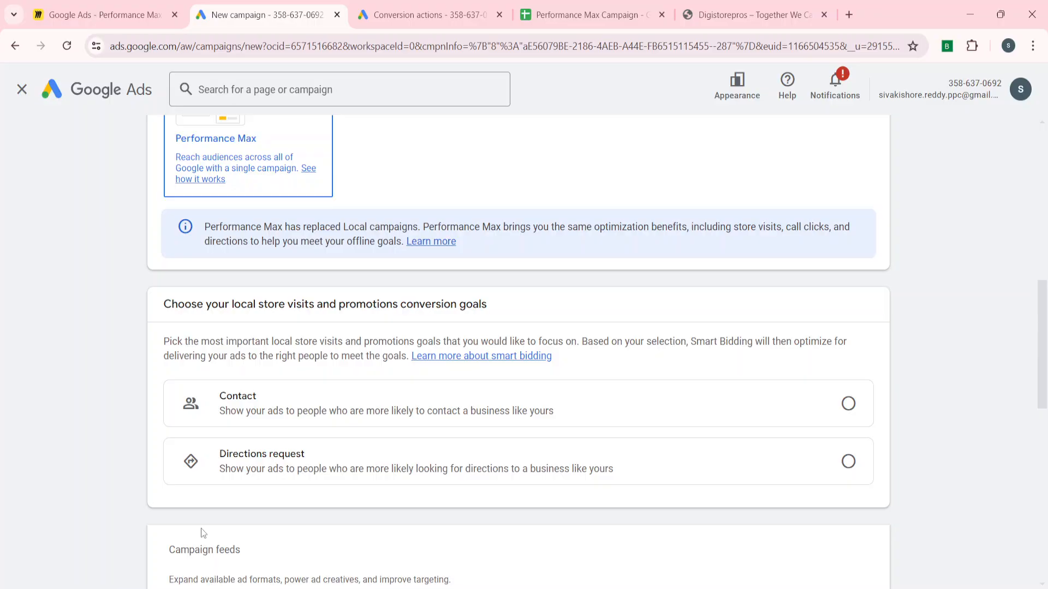
{"action": "left_click", "coordinate": [326, 467]}
{"action": "scroll", "coordinate": [88, 462], "scroll_direction": "down", "scroll_amount": 2}
{"action": "scroll", "coordinate": [87, 458], "scroll_direction": "down", "scroll_amount": 2}
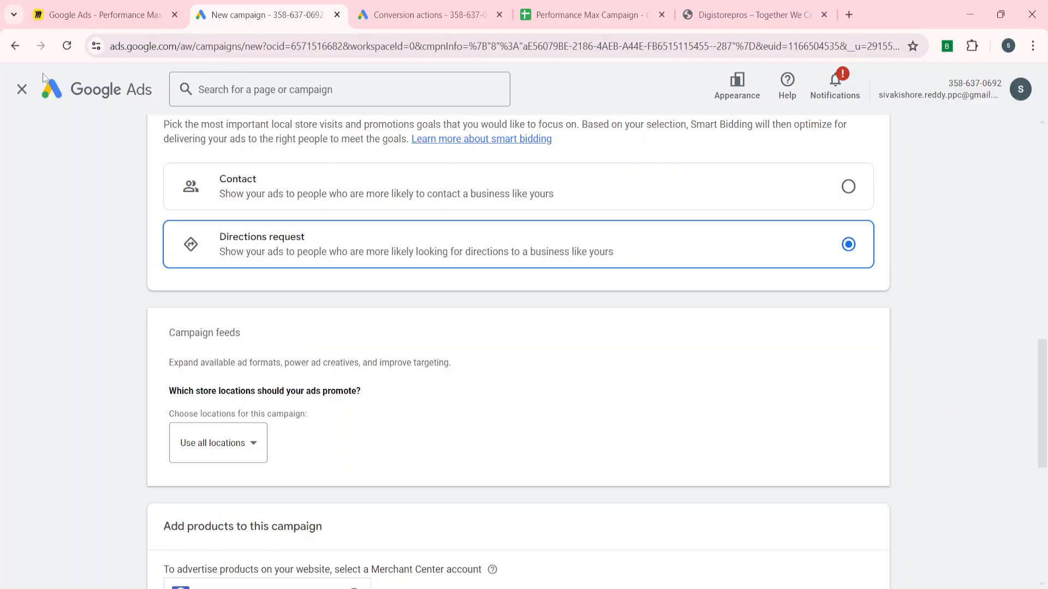
{"action": "left_click", "coordinate": [22, 89]}
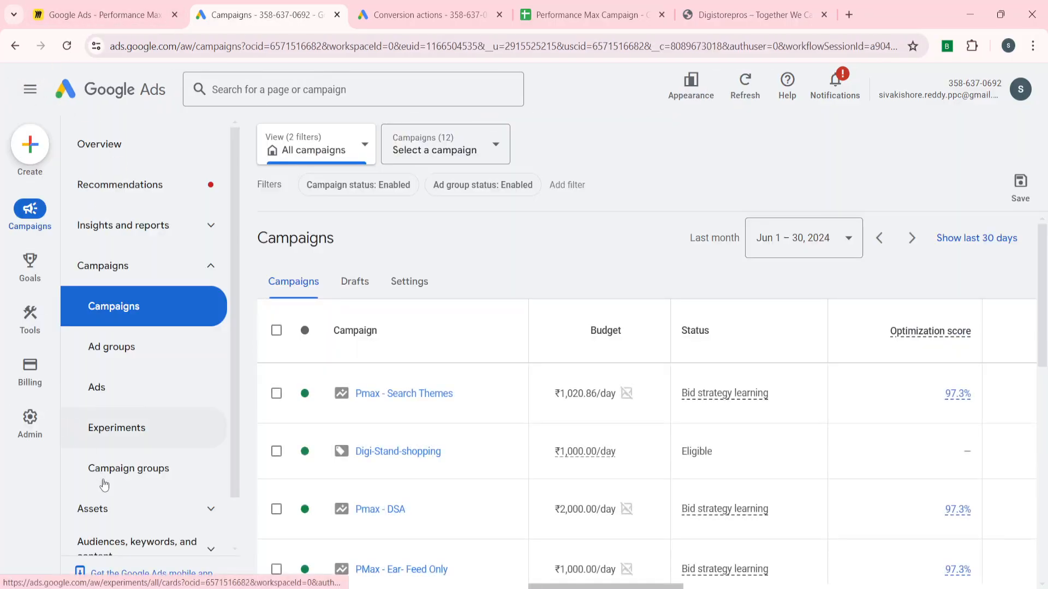
Step: Remove the Vijetha Super Market chain from the account's location assets
{"action": "scroll", "coordinate": [106, 485], "scroll_direction": "down", "scroll_amount": 1}
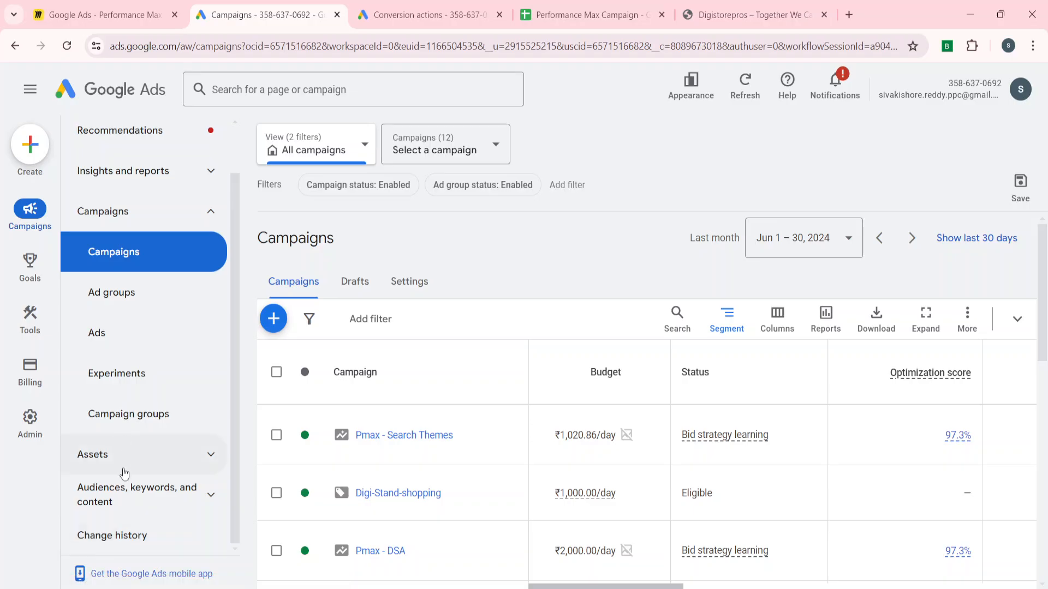
{"action": "left_click", "coordinate": [126, 448]}
{"action": "left_click", "coordinate": [123, 508]}
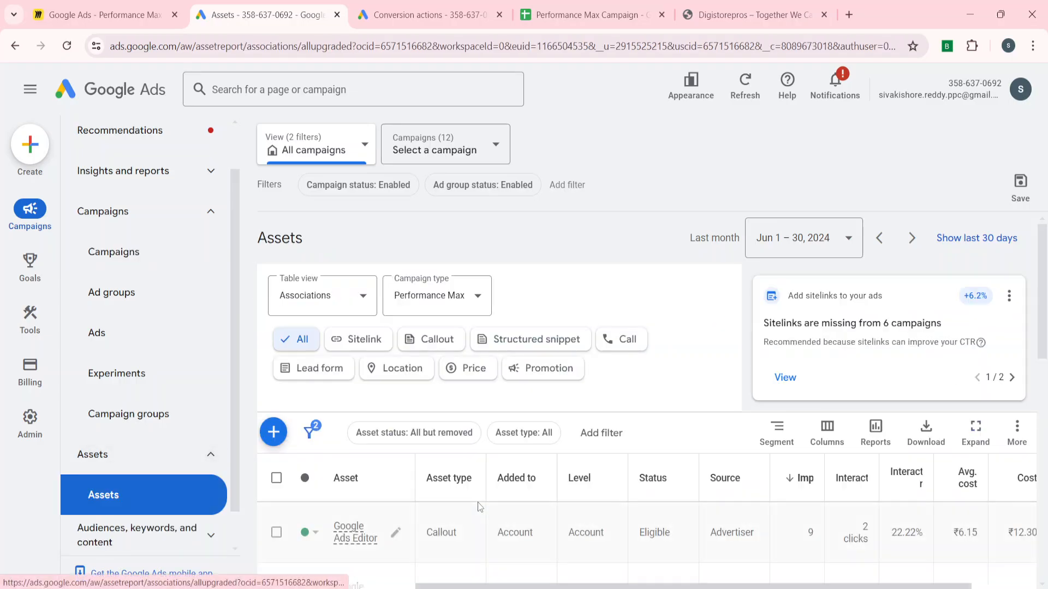
{"action": "left_click", "coordinate": [400, 367]}
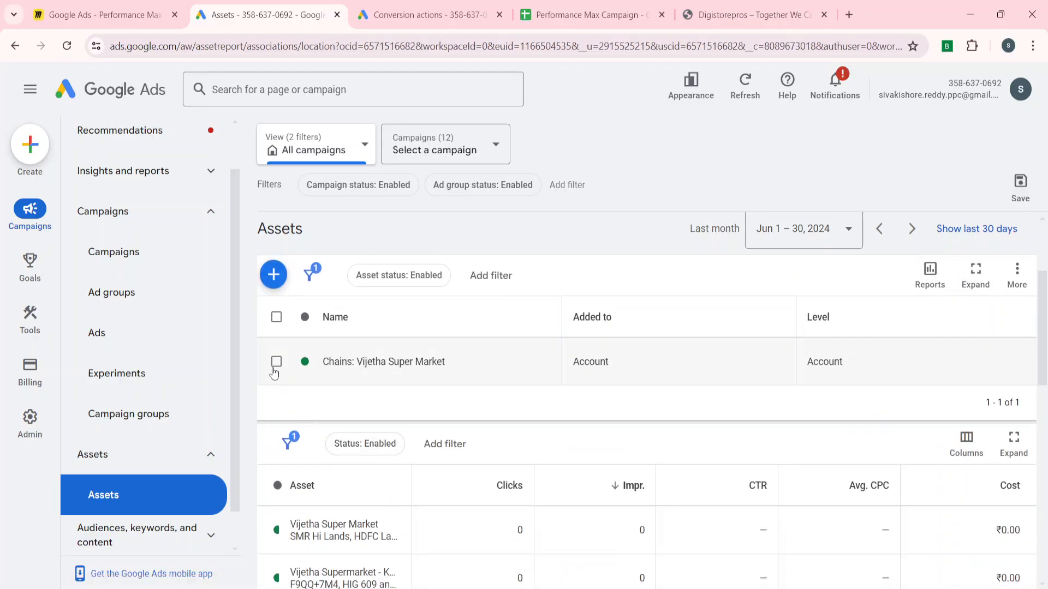
{"action": "left_click", "coordinate": [276, 362]}
{"action": "left_click", "coordinate": [376, 277]}
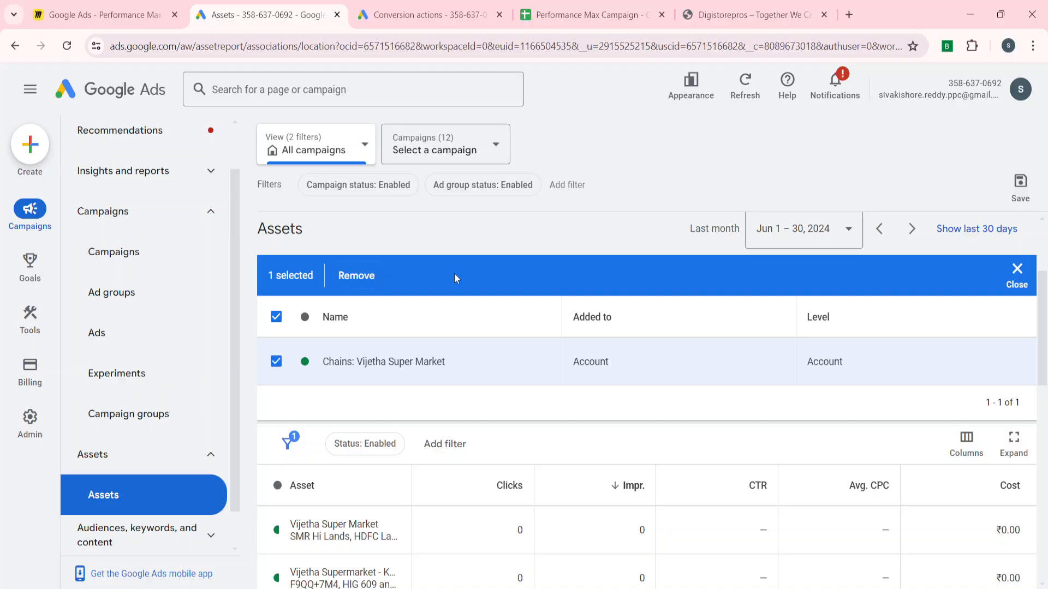
{"action": "left_click", "coordinate": [652, 372]}
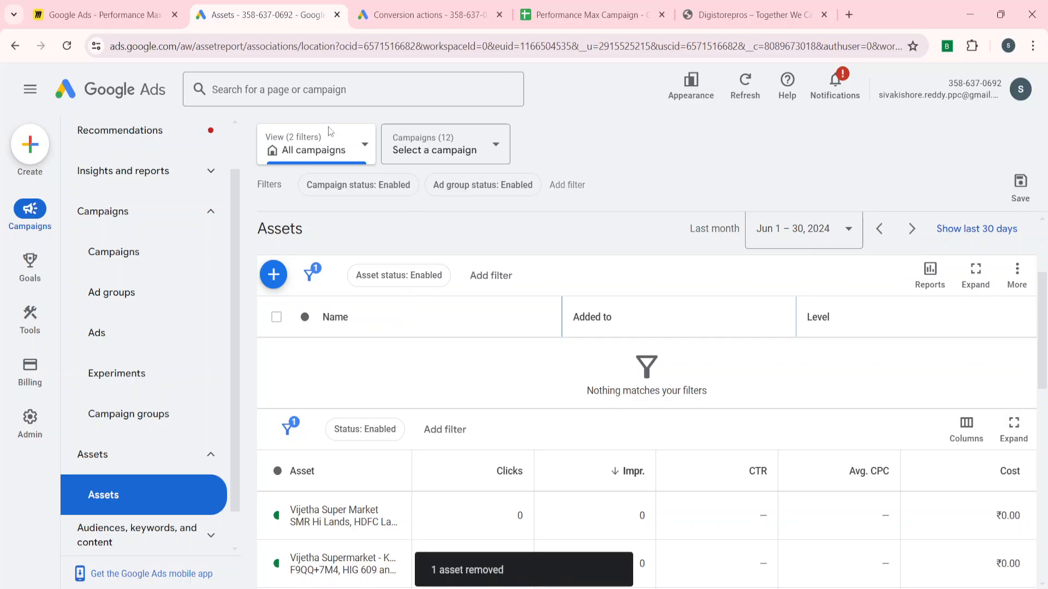
Step: Reload the assets page and start a new campaign from the campaigns list
{"action": "left_click", "coordinate": [68, 47]}
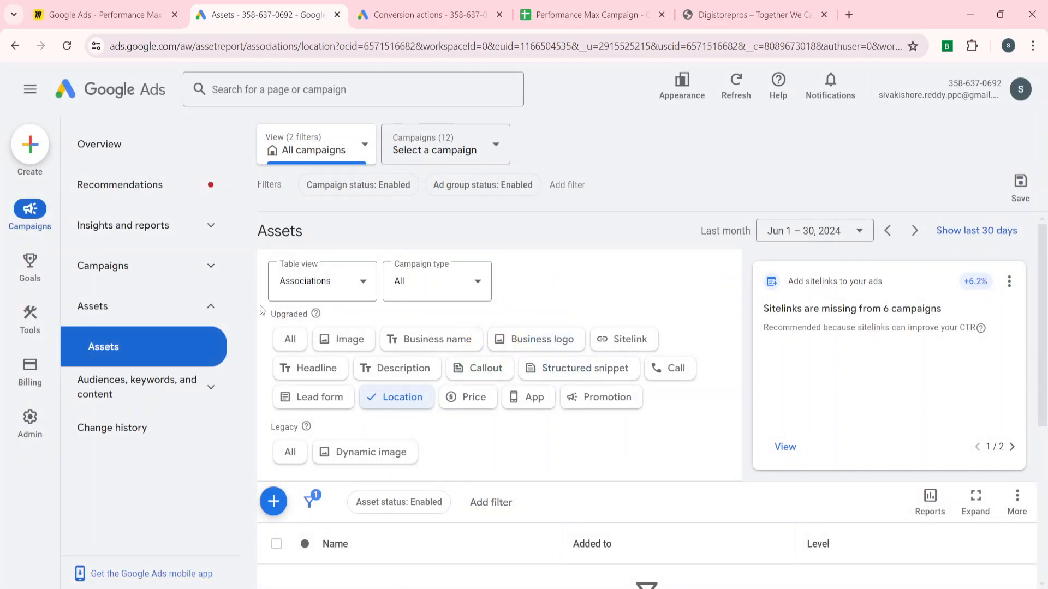
{"action": "left_click", "coordinate": [129, 271]}
{"action": "left_click", "coordinate": [101, 311]}
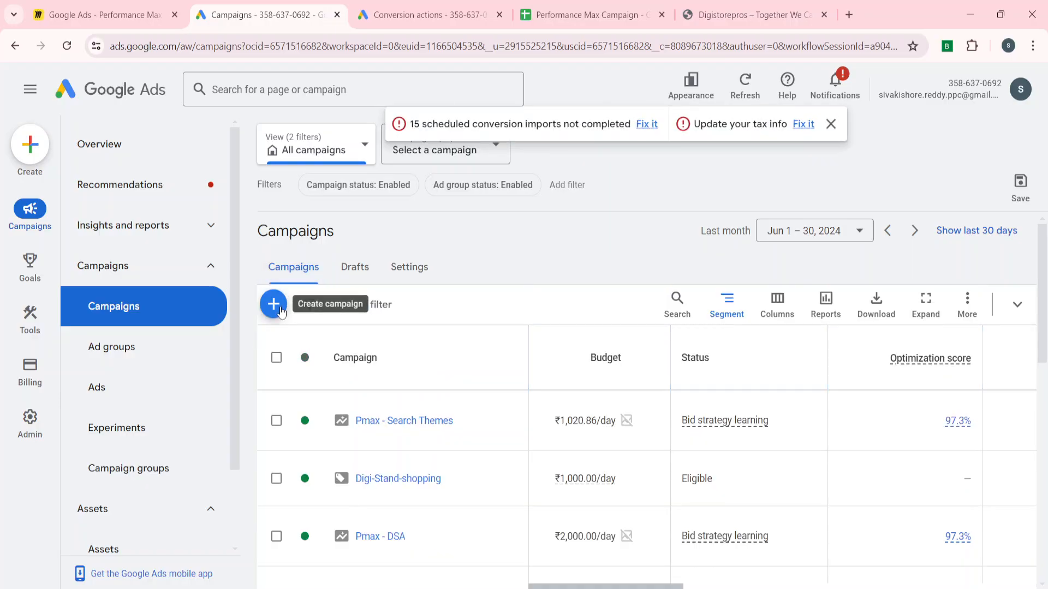
{"action": "left_click", "coordinate": [274, 305]}
{"action": "left_click", "coordinate": [340, 322]}
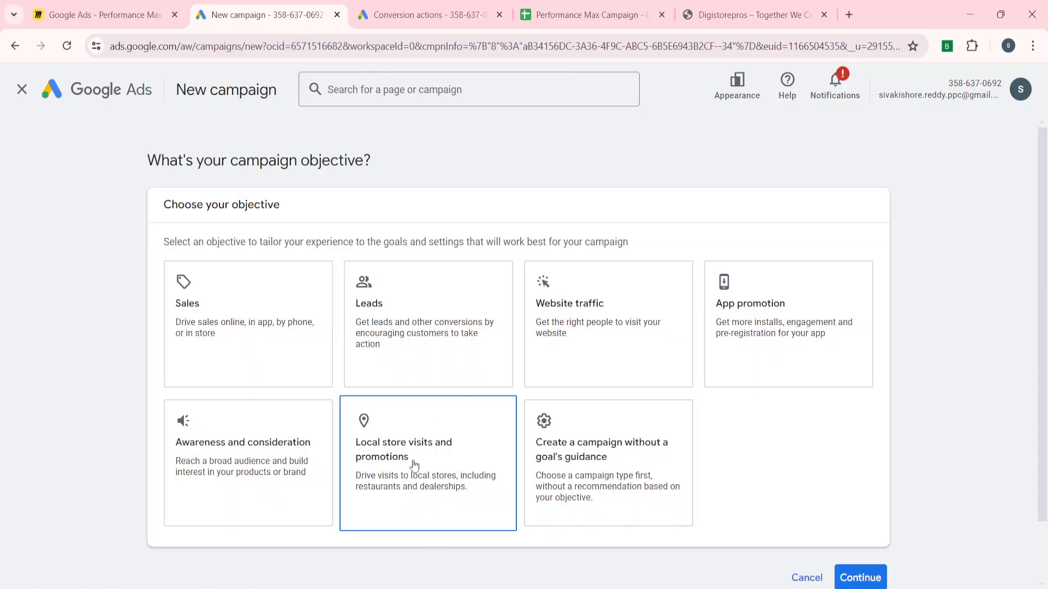
Step: Choose the Local store visits and promotions objective and start linking chain stores as the campaign's business locations
{"action": "left_click", "coordinate": [414, 465]}
{"action": "scroll", "coordinate": [51, 444], "scroll_direction": "down", "scroll_amount": 10}
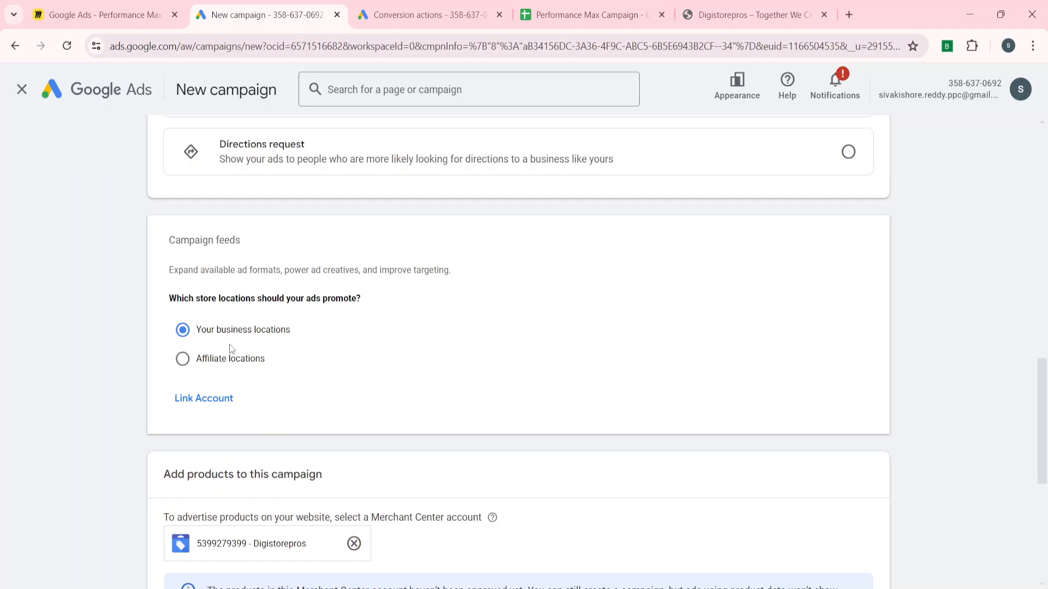
{"action": "left_click", "coordinate": [194, 394]}
{"action": "left_click", "coordinate": [371, 267]}
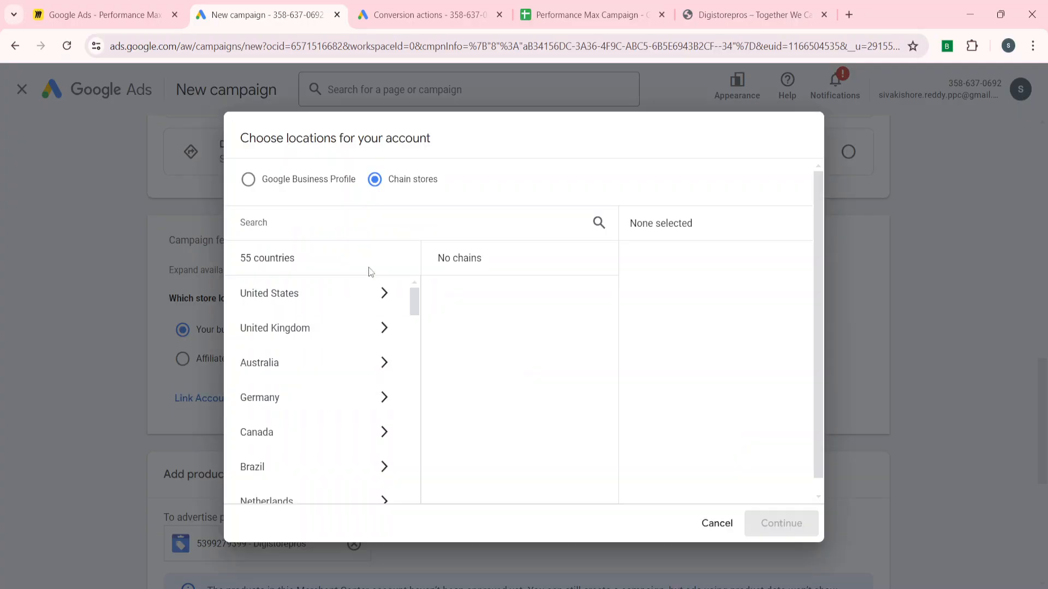
Step: Look through the list of countries available for chain stores
{"action": "scroll", "coordinate": [288, 329], "scroll_direction": "down", "scroll_amount": 3}
{"action": "scroll", "coordinate": [288, 329], "scroll_direction": "up", "scroll_amount": 3}
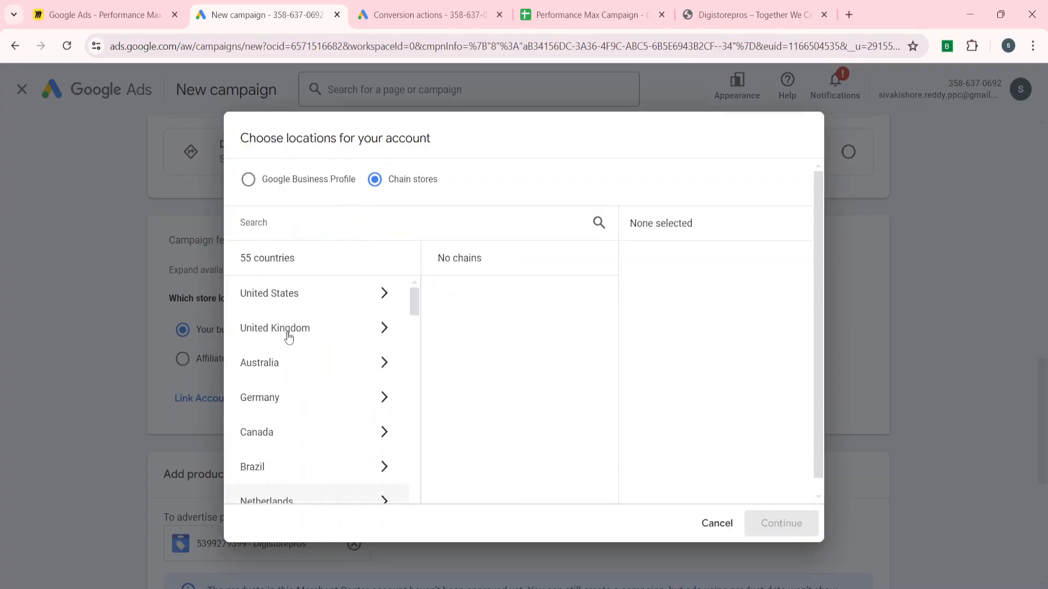
{"action": "scroll", "coordinate": [288, 336], "scroll_direction": "down", "scroll_amount": 6}
{"action": "scroll", "coordinate": [288, 338], "scroll_direction": "down", "scroll_amount": 8}
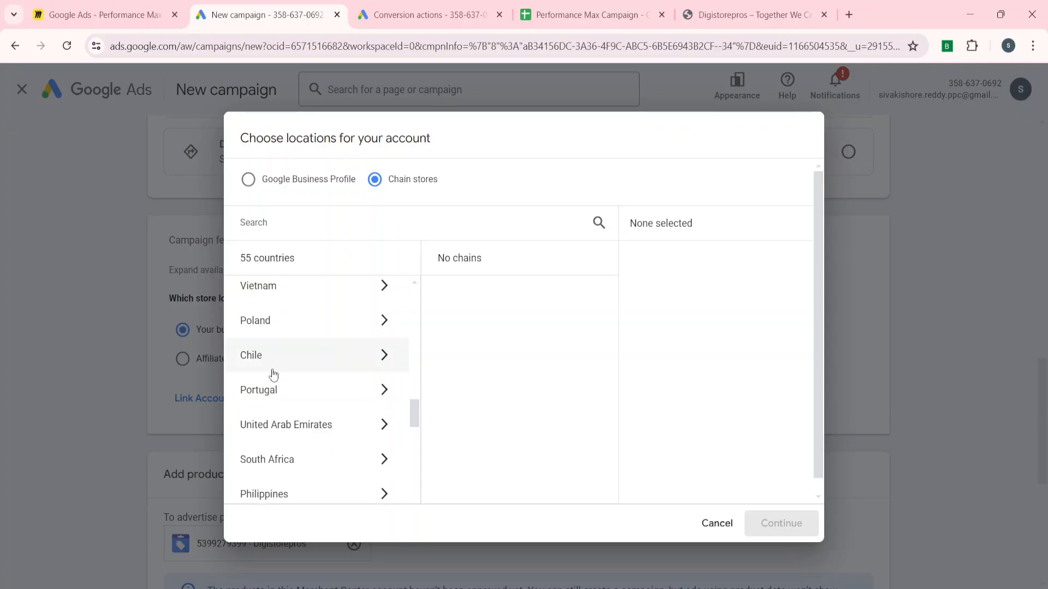
{"action": "scroll", "coordinate": [272, 414], "scroll_direction": "down", "scroll_amount": 7}
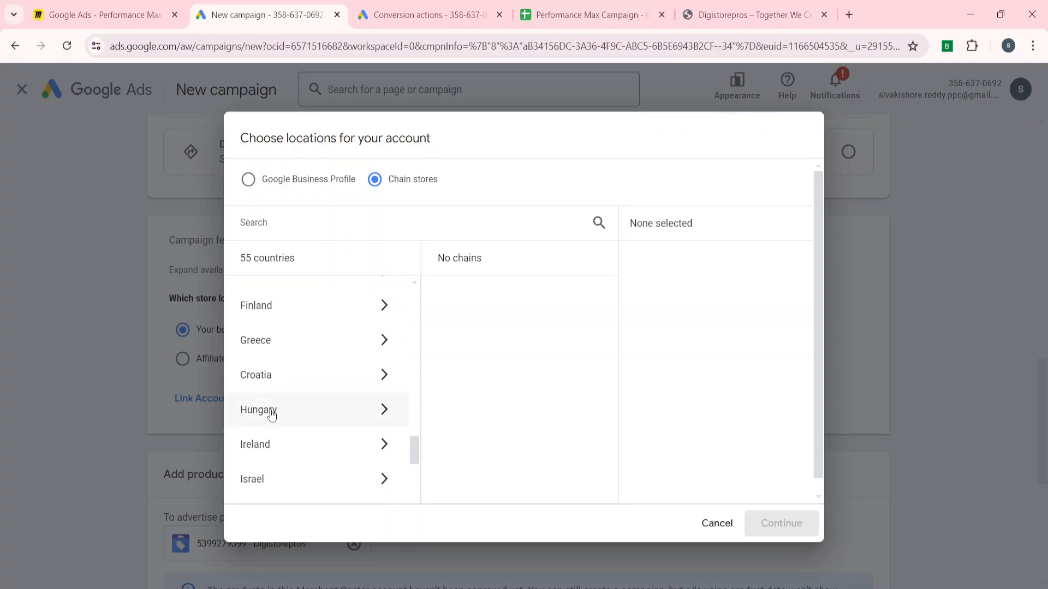
{"action": "scroll", "coordinate": [276, 338], "scroll_direction": "down", "scroll_amount": 3}
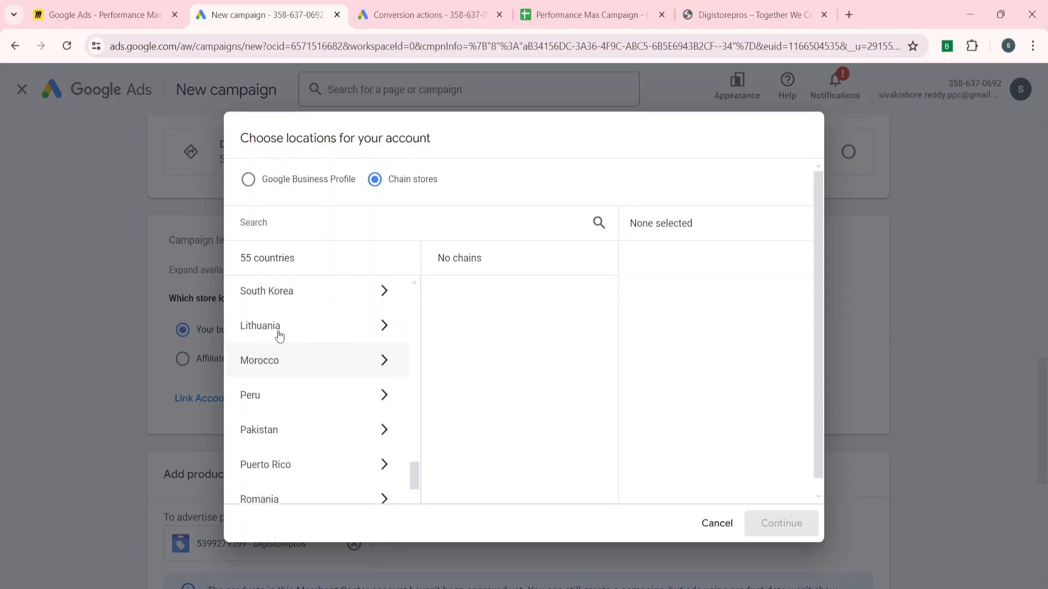
{"action": "scroll", "coordinate": [277, 337], "scroll_direction": "up", "scroll_amount": 9}
{"action": "scroll", "coordinate": [279, 336], "scroll_direction": "up", "scroll_amount": 14}
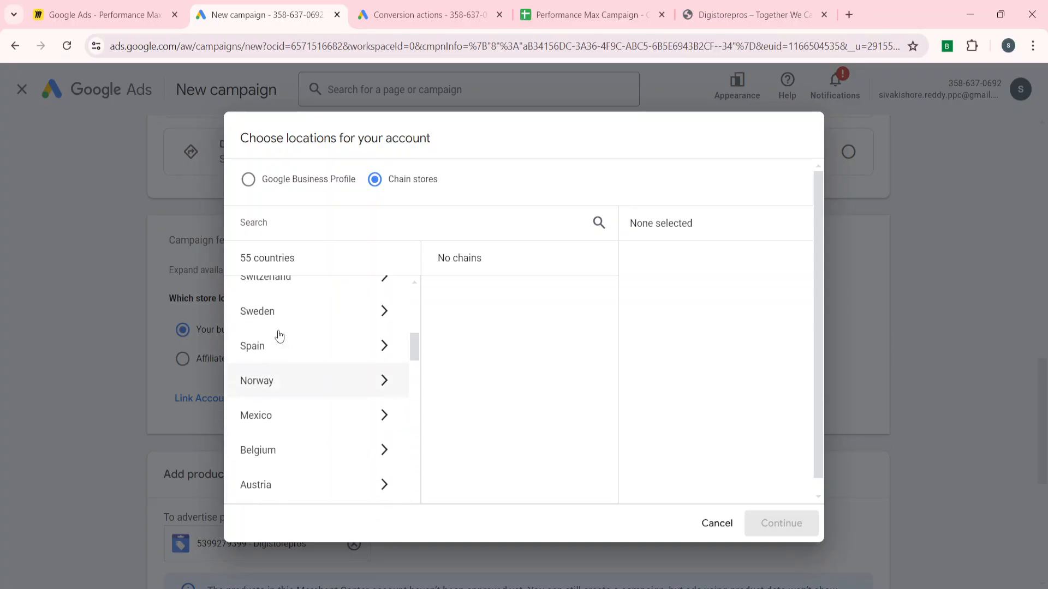
{"action": "scroll", "coordinate": [279, 336], "scroll_direction": "up", "scroll_amount": 9}
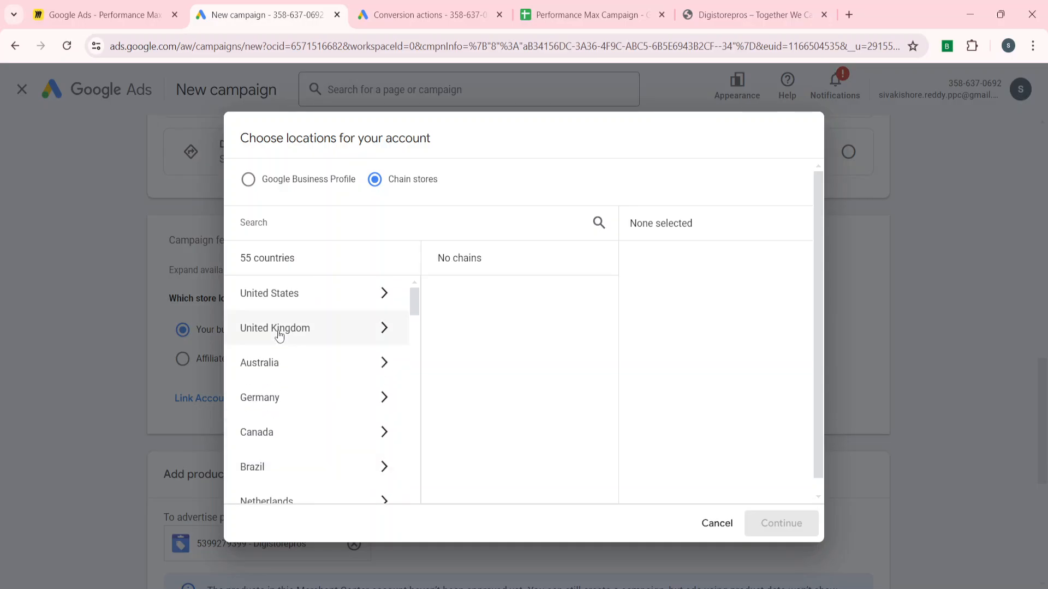
Step: Find the chains matching "vij" in India and link Vijetha Super Market to the account
{"action": "scroll", "coordinate": [279, 335], "scroll_direction": "down", "scroll_amount": 12}
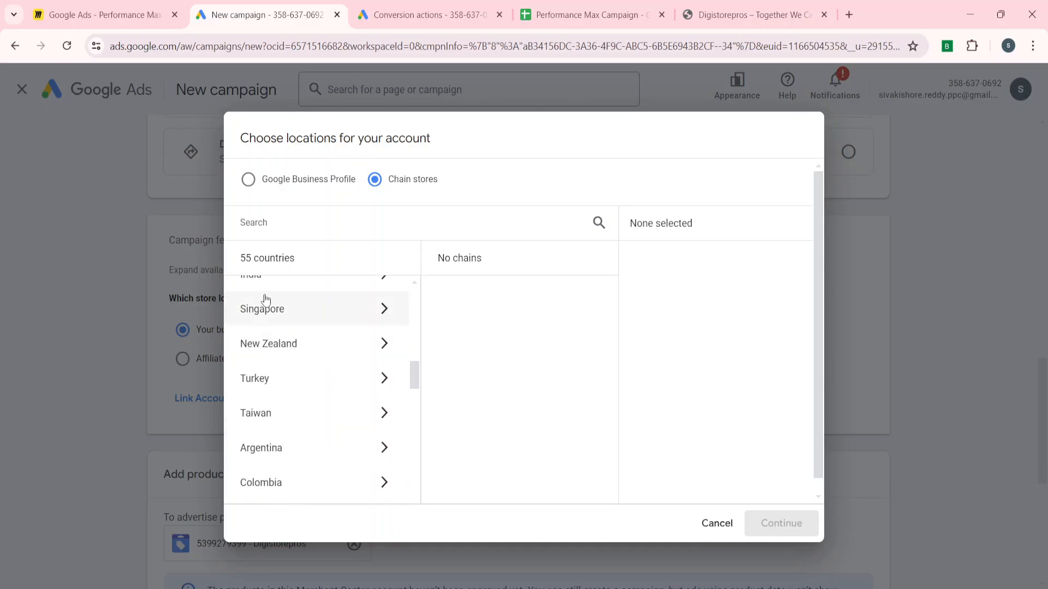
{"action": "scroll", "coordinate": [265, 323], "scroll_direction": "up", "scroll_amount": 1}
{"action": "left_click", "coordinate": [273, 335]}
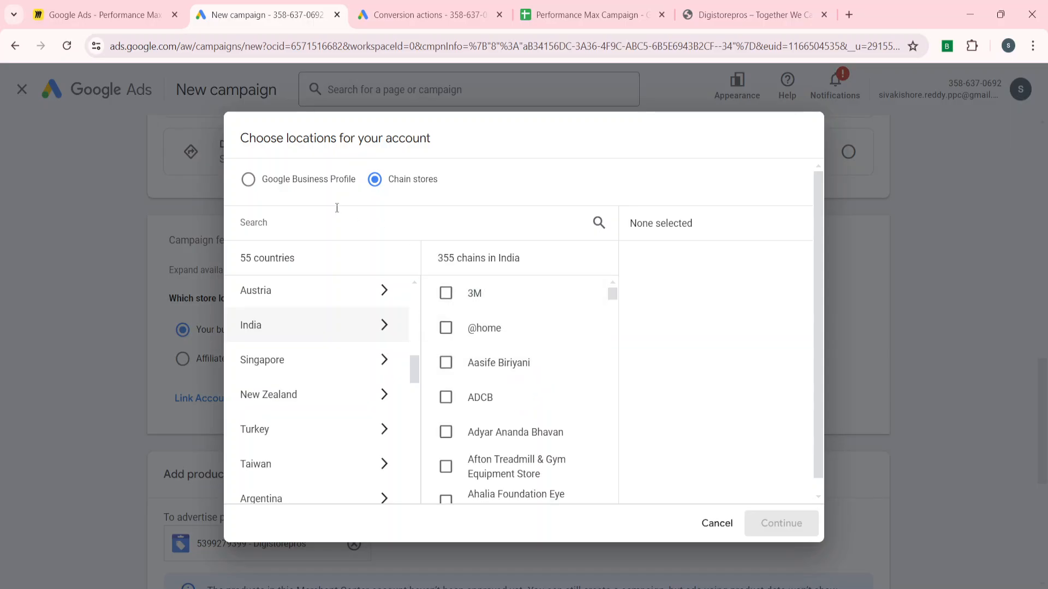
{"action": "type", "text": "vij"}
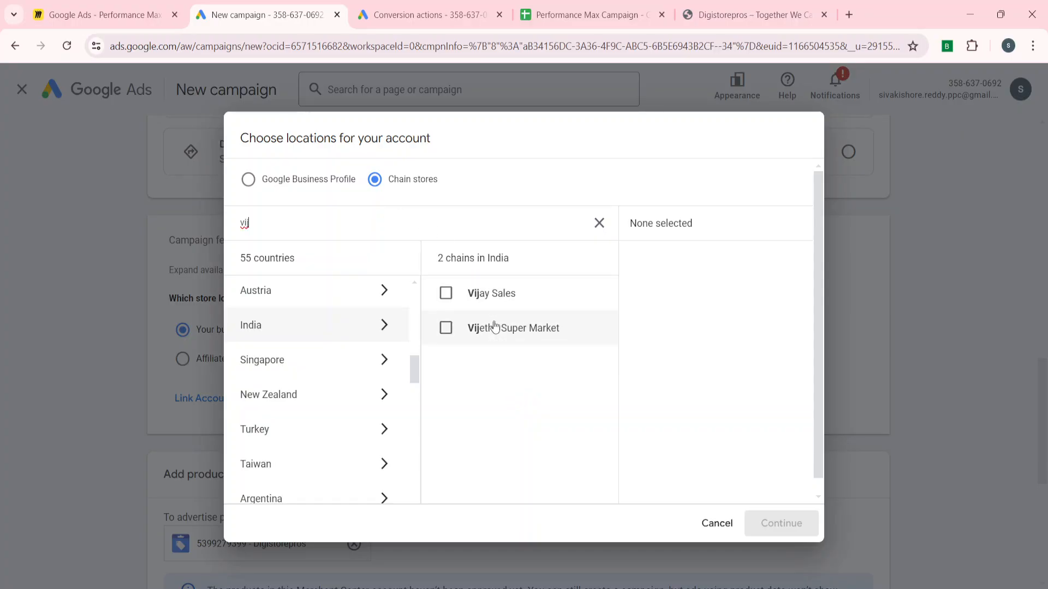
{"action": "left_click", "coordinate": [480, 334]}
{"action": "left_click", "coordinate": [780, 523]}
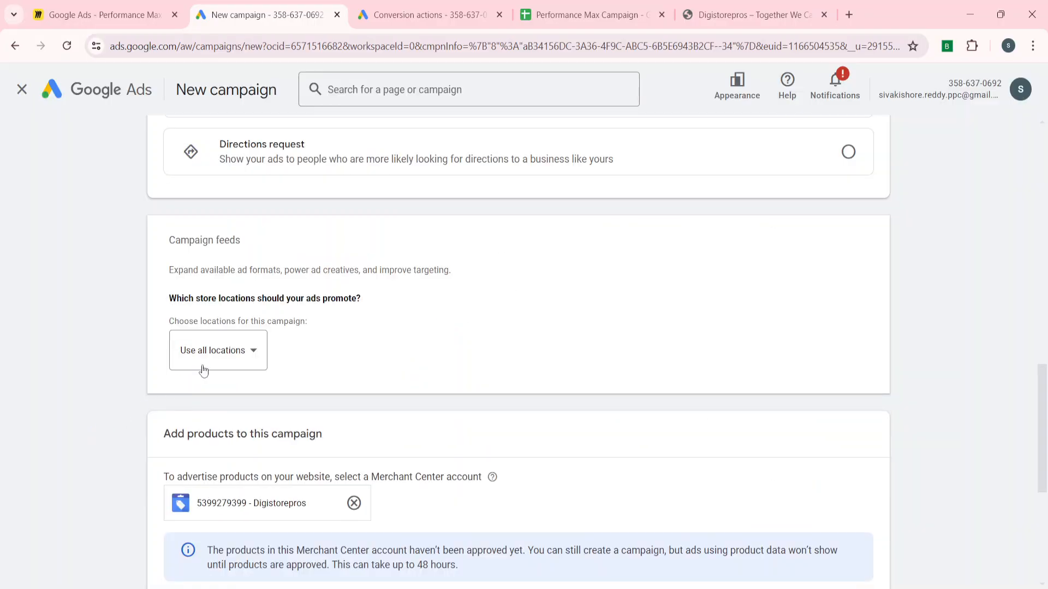
Step: Check the location options for the campaign, keep Use all locations and choose Directions request as the conversion goal
{"action": "left_click", "coordinate": [218, 361]}
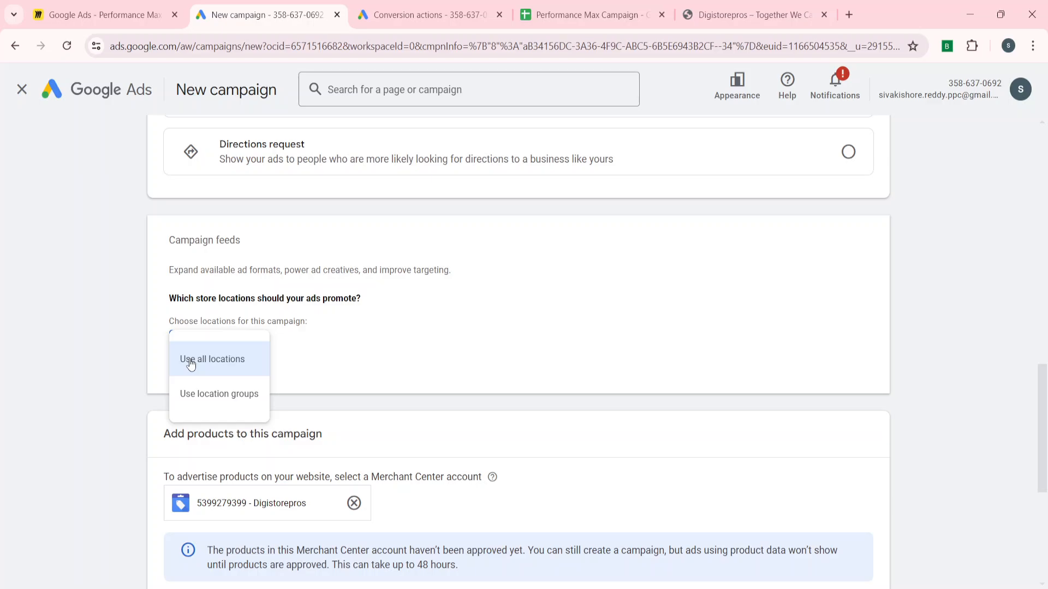
{"action": "scroll", "coordinate": [113, 358], "scroll_direction": "up", "scroll_amount": 3}
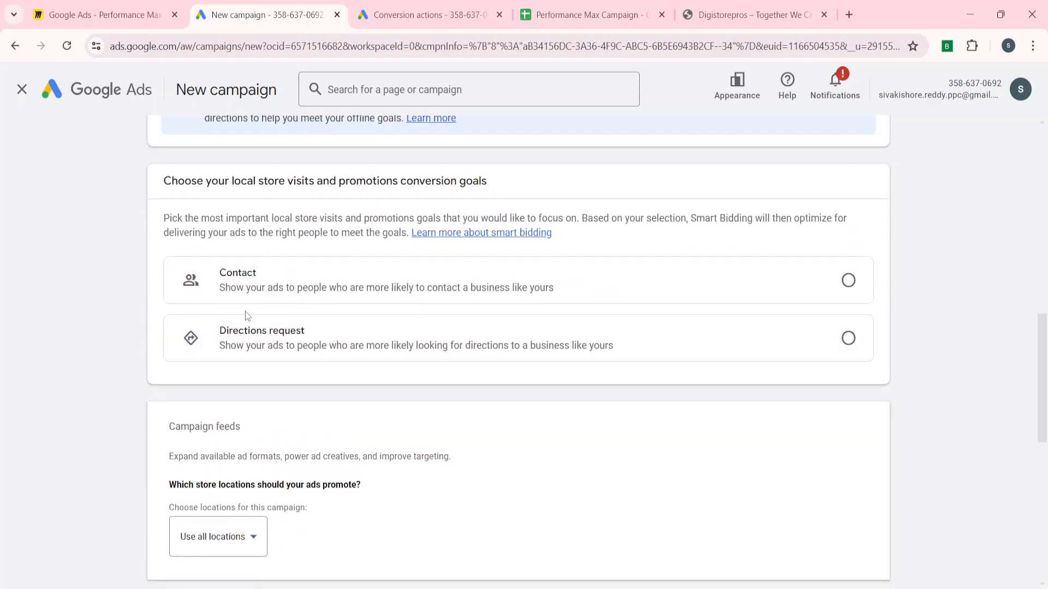
{"action": "left_click", "coordinate": [300, 346]}
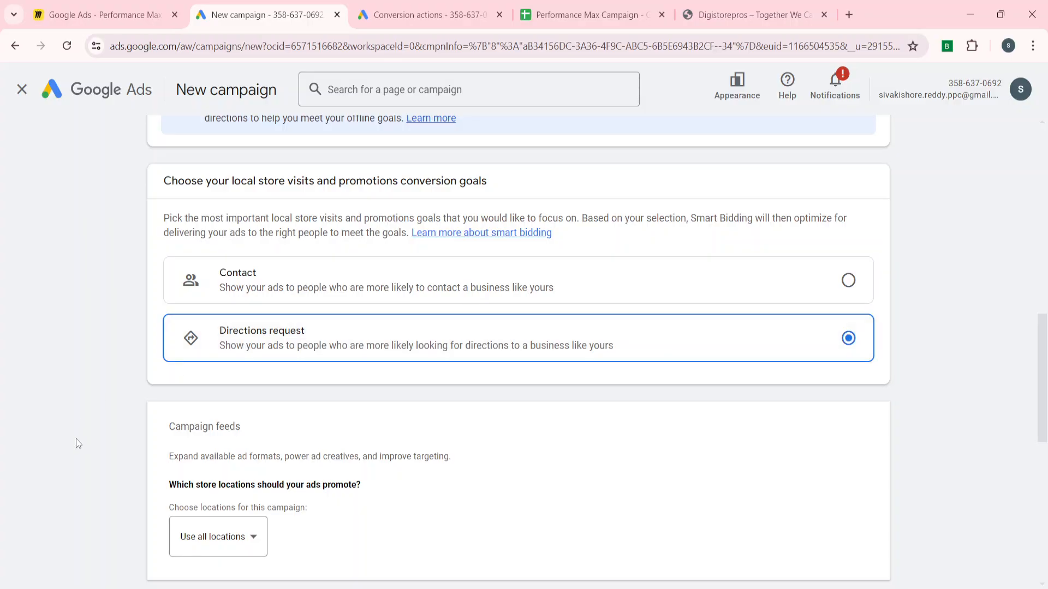
Step: Remove the Digistorepros Merchant Center account from the campaign's products
{"action": "scroll", "coordinate": [77, 441], "scroll_direction": "down", "scroll_amount": 7}
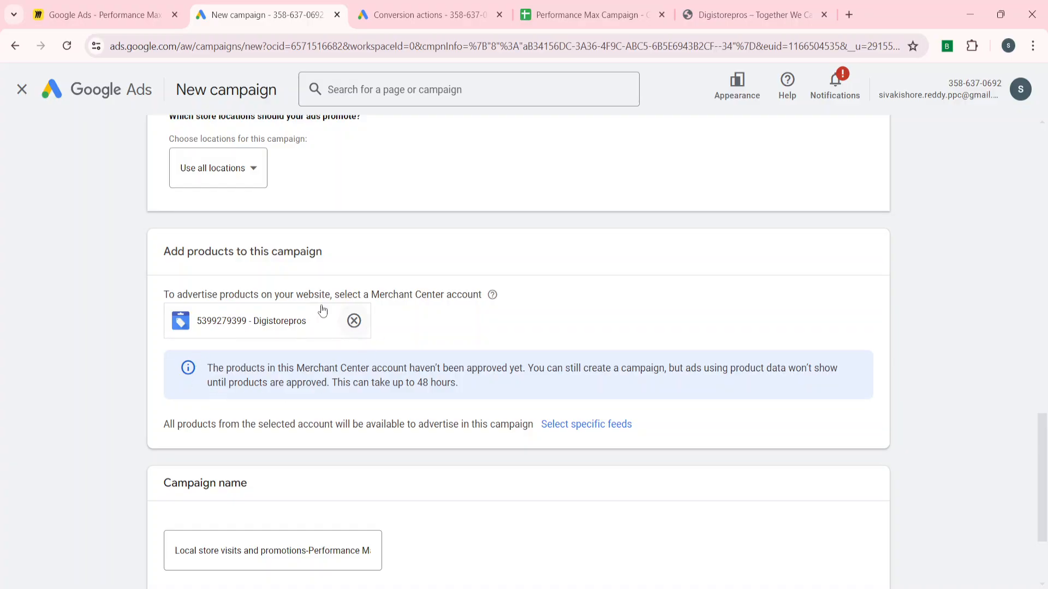
{"action": "left_click", "coordinate": [353, 322]}
{"action": "left_click", "coordinate": [50, 347]}
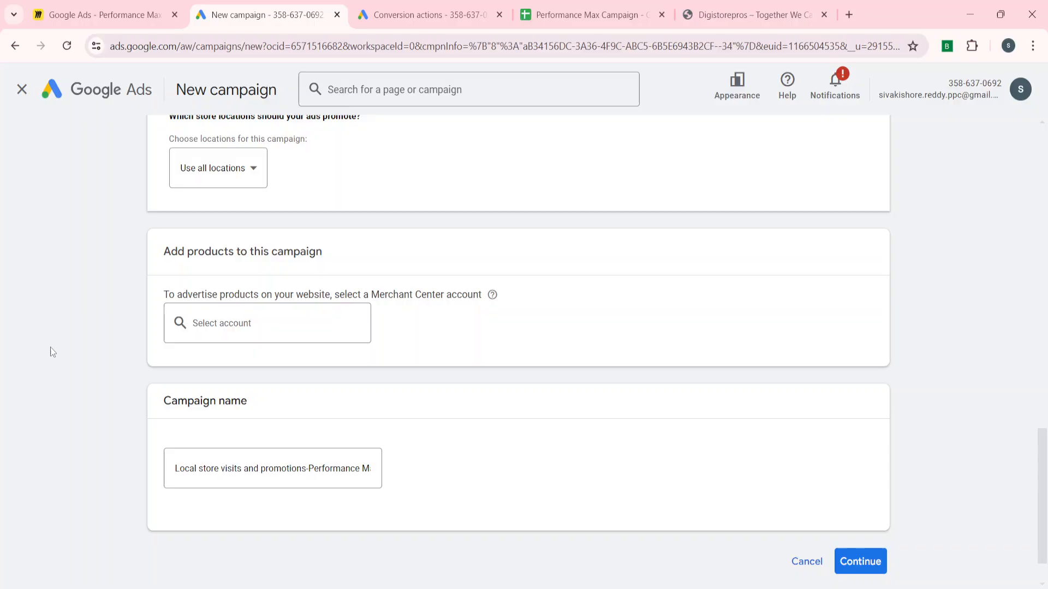
Step: Name the campaign "Pmax- Store visits" and continue to the bidding settings
{"action": "left_click", "coordinate": [227, 474]}
{"action": "key", "text": "ctrl+a"}
{"action": "key", "text": "BackSpace"}
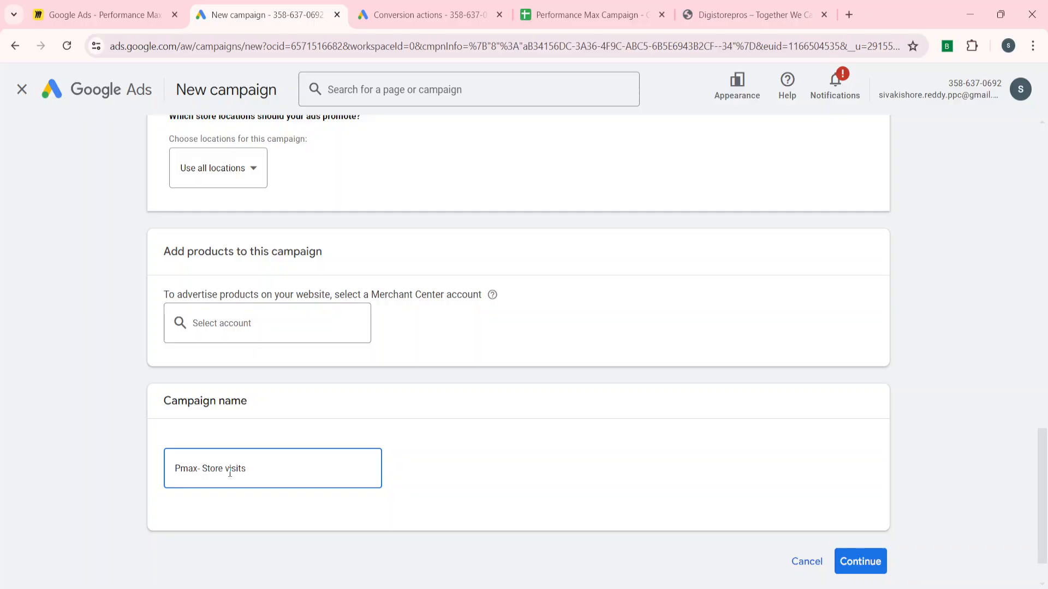
{"action": "scroll", "coordinate": [563, 432], "scroll_direction": "up", "scroll_amount": 8}
{"action": "scroll", "coordinate": [563, 431], "scroll_direction": "down", "scroll_amount": 8}
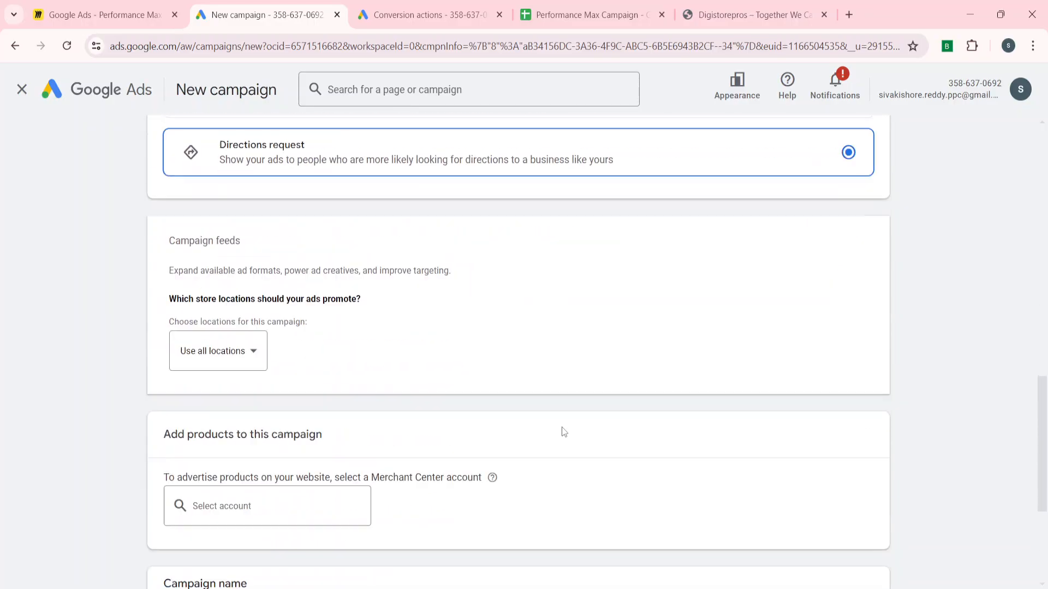
{"action": "scroll", "coordinate": [563, 431], "scroll_direction": "down", "scroll_amount": 1}
{"action": "left_click", "coordinate": [859, 516]}
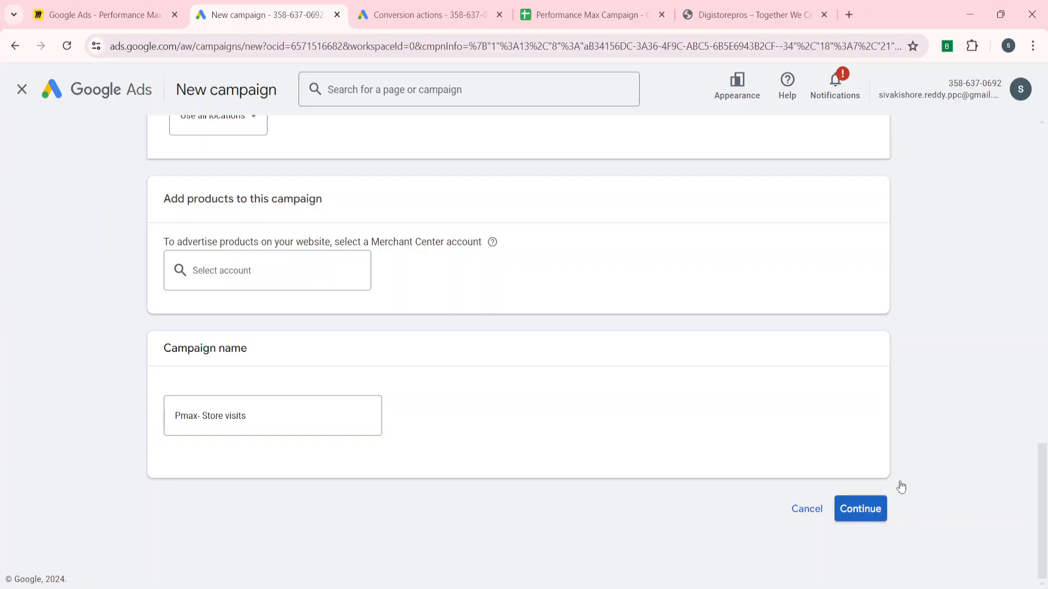
{"action": "left_click", "coordinate": [883, 510]}
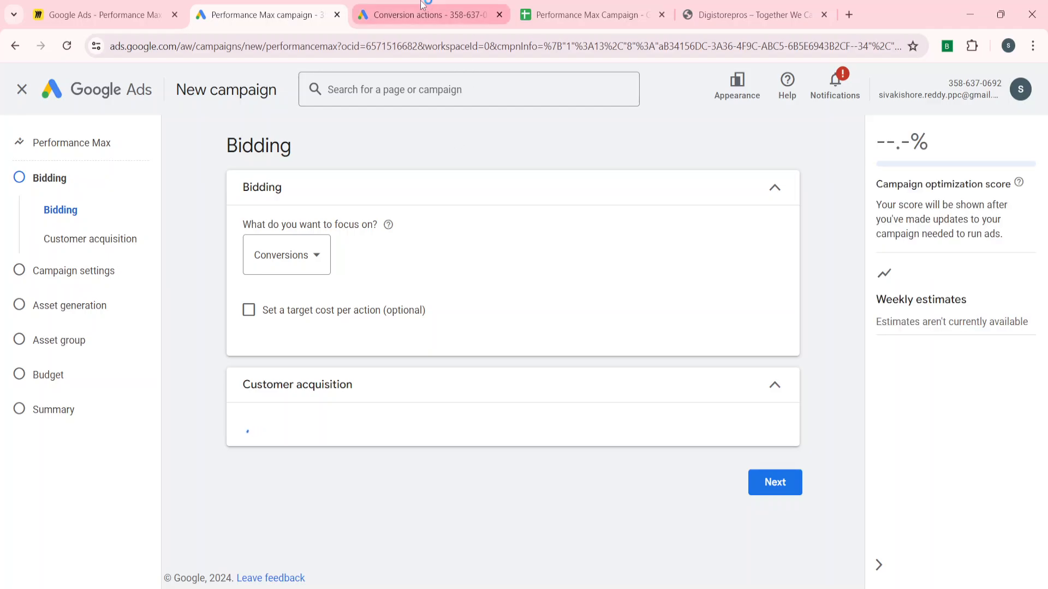
Step: Reload the conversion actions summary, examine its goals down to Get directions and return to the campaign setup
{"action": "left_click", "coordinate": [422, 5]}
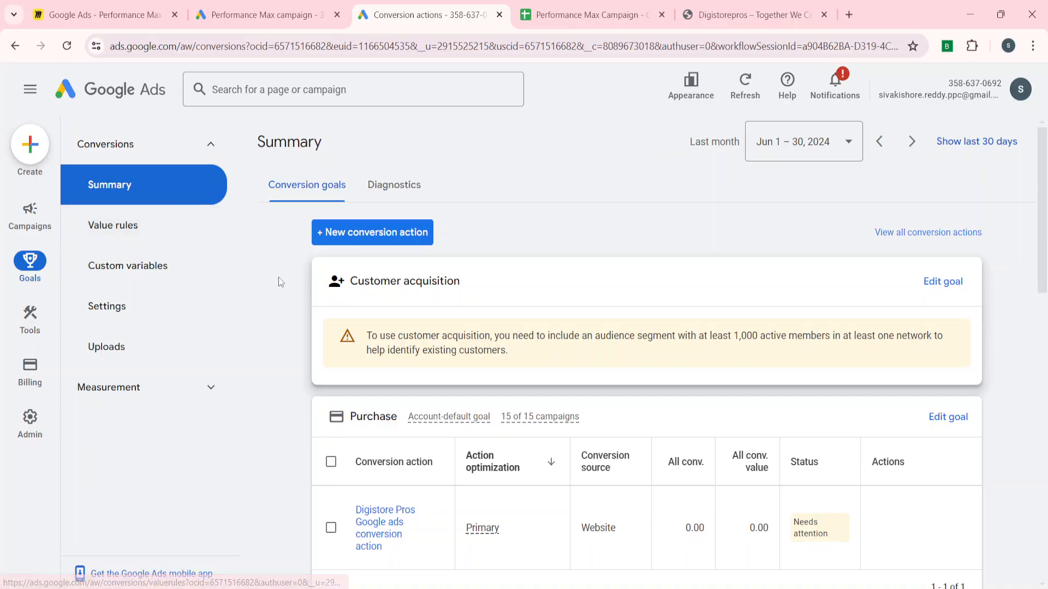
{"action": "scroll", "coordinate": [280, 281], "scroll_direction": "down", "scroll_amount": 5}
{"action": "left_click", "coordinate": [66, 46]}
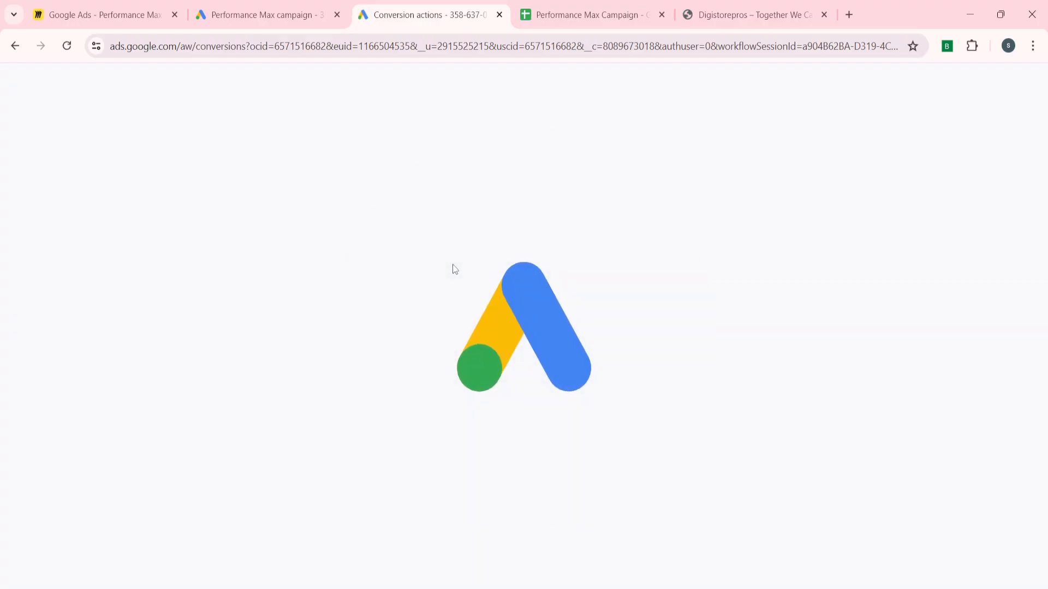
{"action": "scroll", "coordinate": [352, 368], "scroll_direction": "down", "scroll_amount": 5}
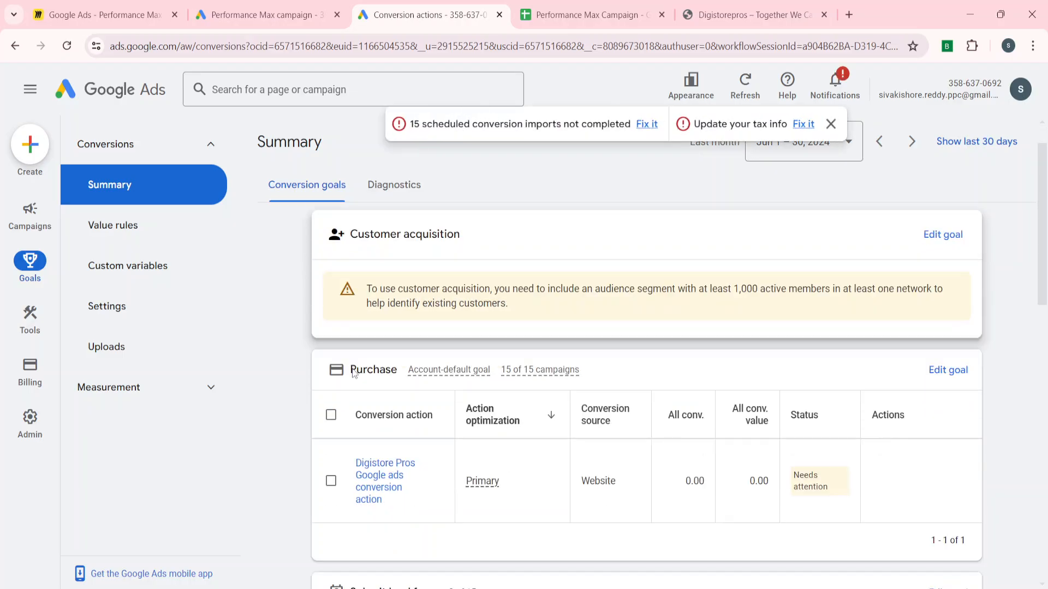
{"action": "scroll", "coordinate": [352, 369], "scroll_direction": "down", "scroll_amount": 10}
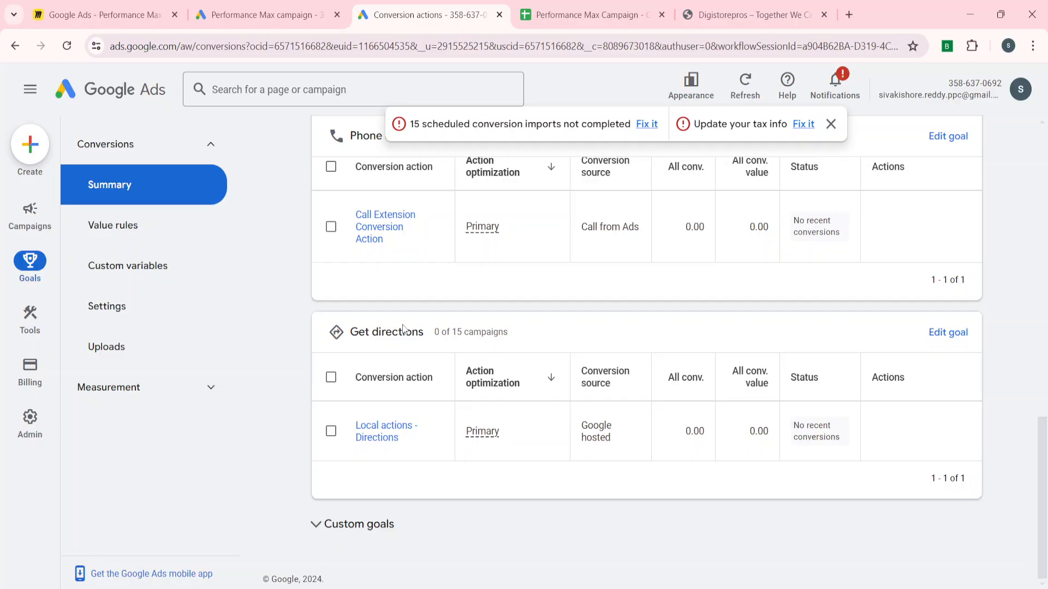
{"action": "left_click", "coordinate": [262, 15]}
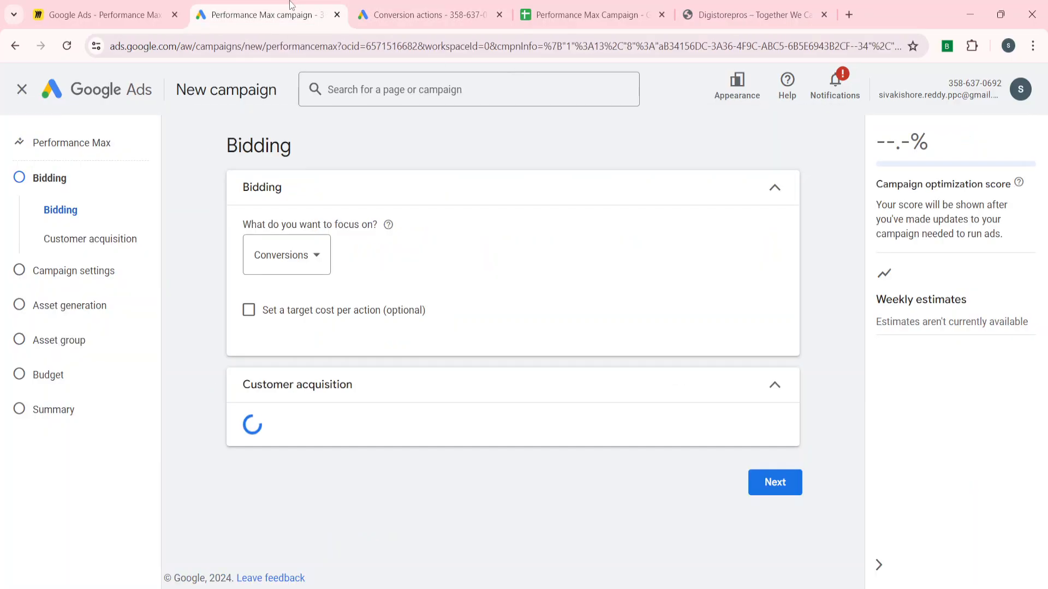
Step: Review the bidding and customer acquisition settings, keep the focus on Conversions and continue to the campaign settings
{"action": "left_click", "coordinate": [524, 185]}
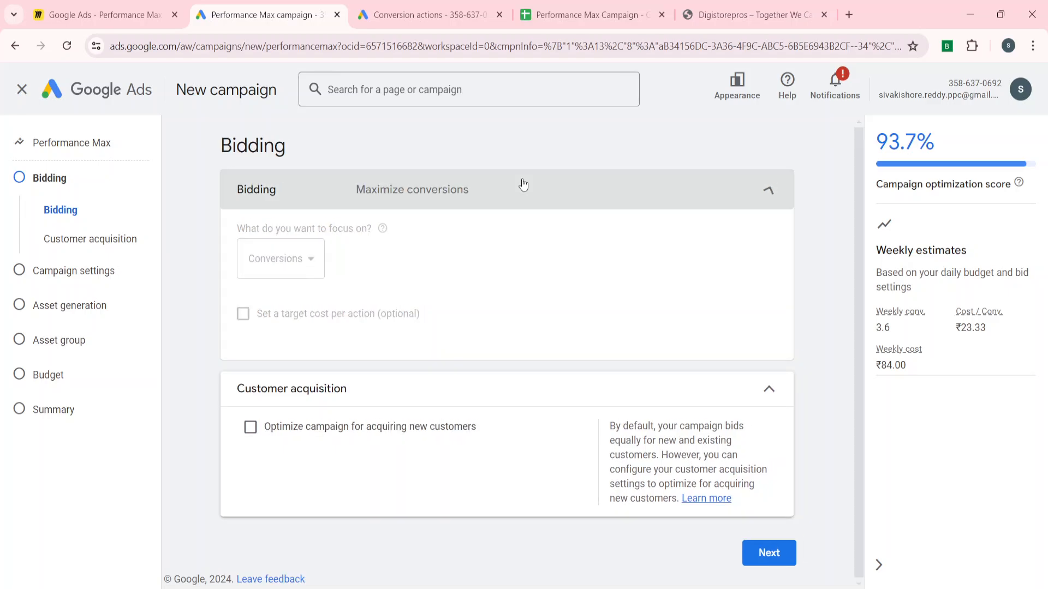
{"action": "left_click", "coordinate": [495, 240]}
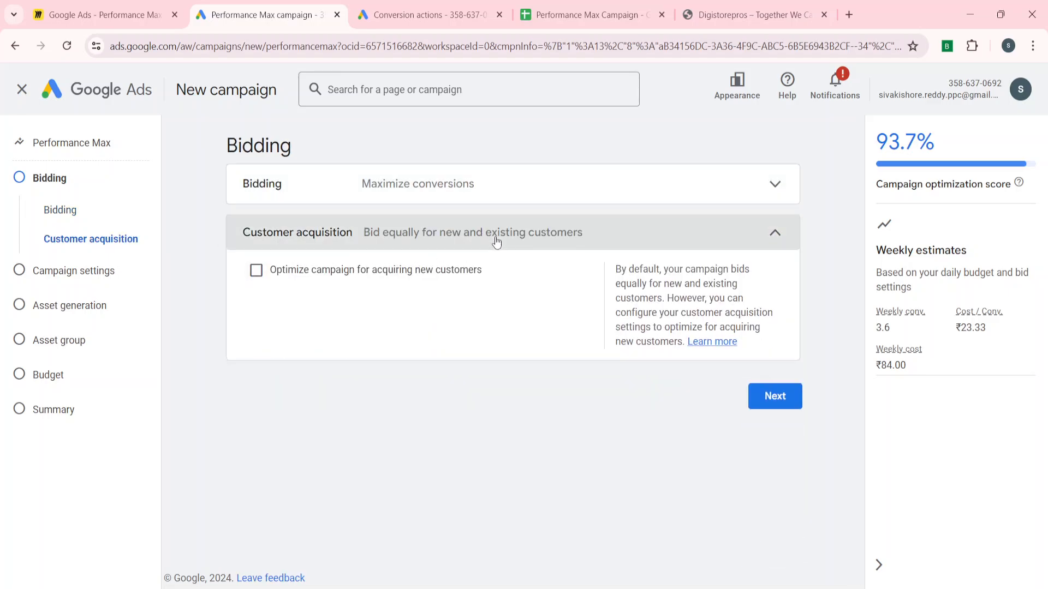
{"action": "left_click", "coordinate": [423, 190]}
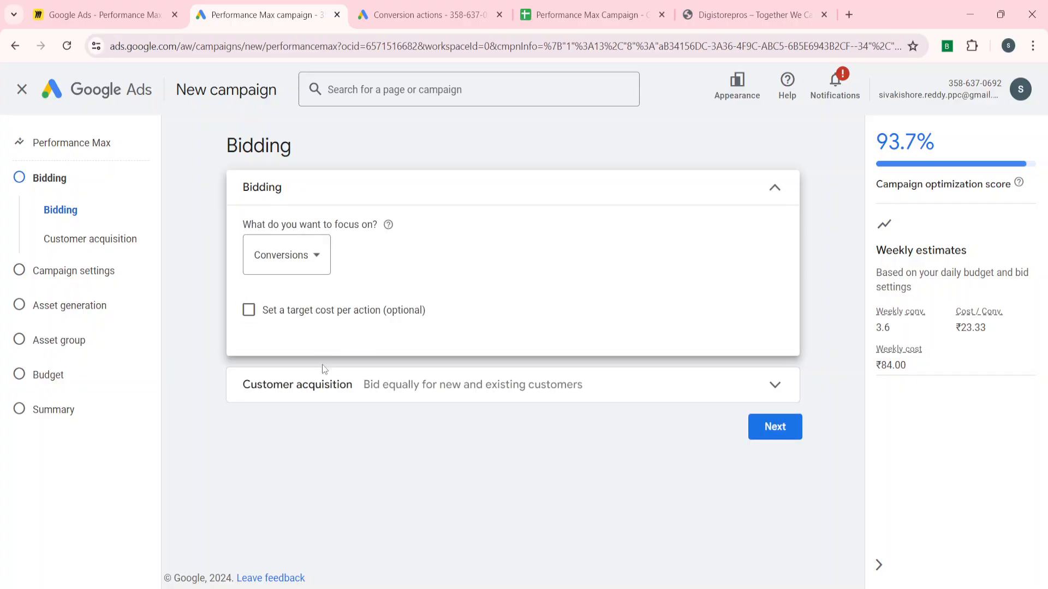
{"action": "left_click", "coordinate": [327, 394]}
{"action": "left_click", "coordinate": [328, 394]}
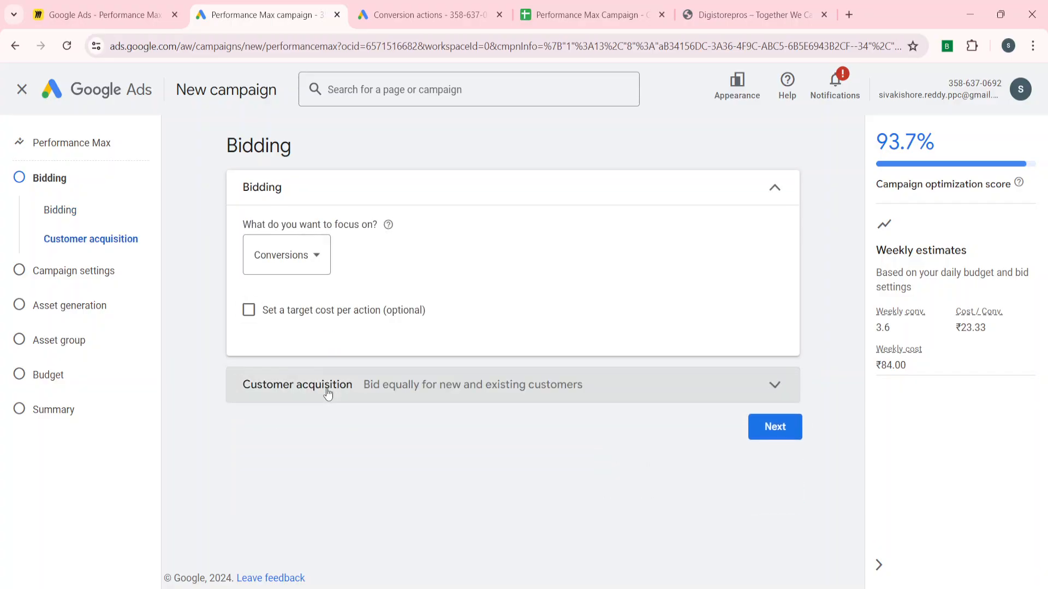
{"action": "left_click", "coordinate": [372, 188]}
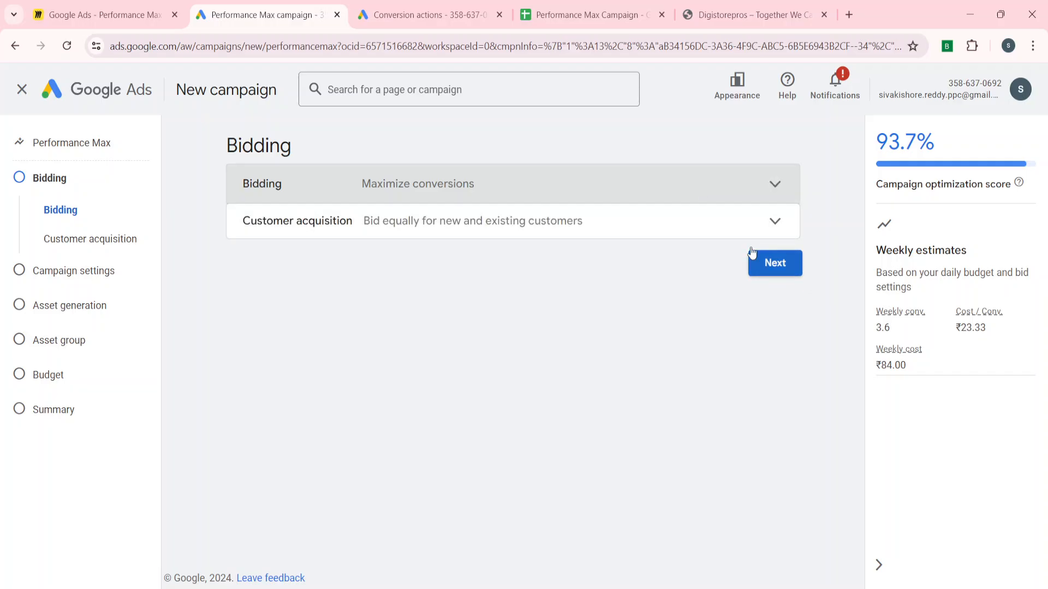
{"action": "left_click", "coordinate": [776, 267]}
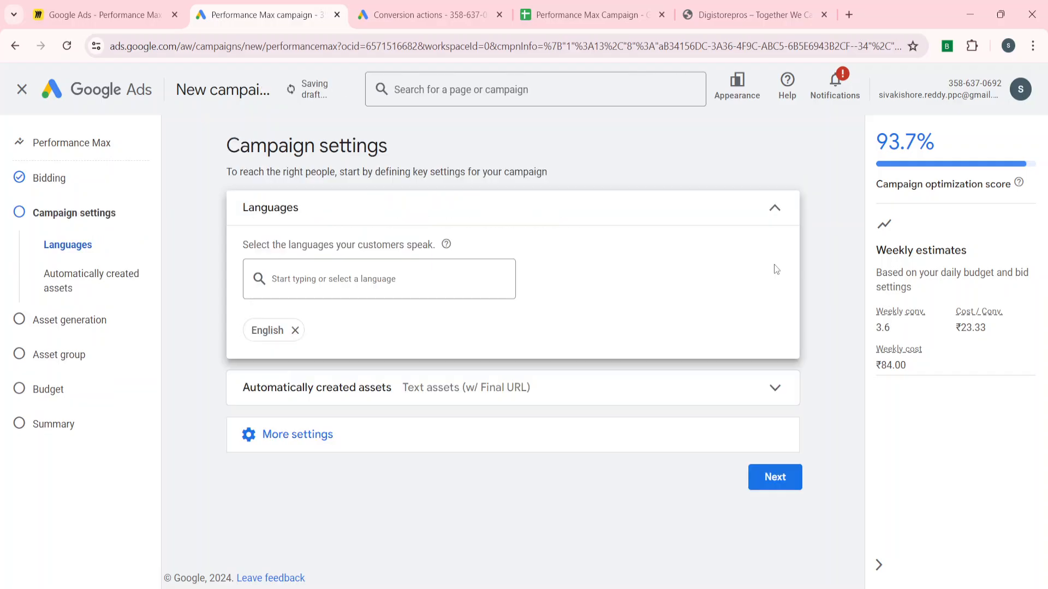
Step: Remove English so the campaign targets all languages, and expand the additional campaign settings
{"action": "left_click", "coordinate": [294, 331]}
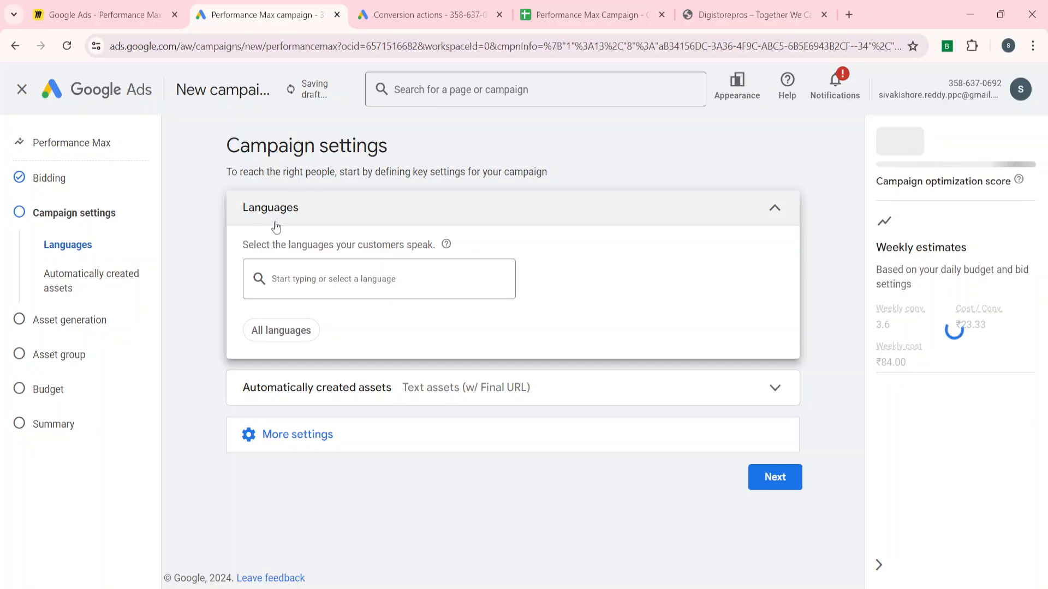
{"action": "left_click", "coordinate": [351, 205]}
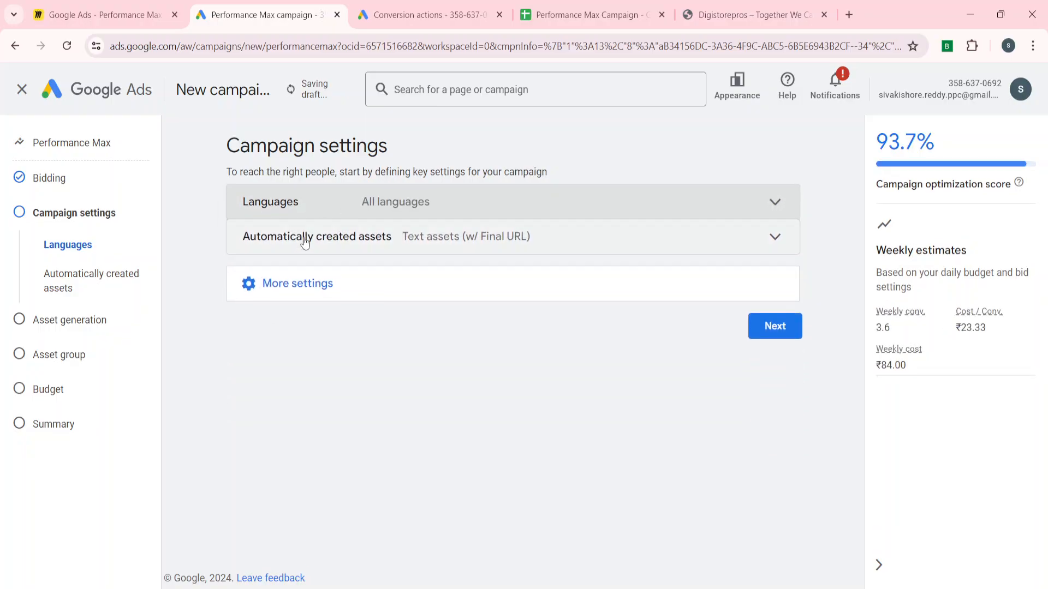
{"action": "left_click", "coordinate": [316, 286]}
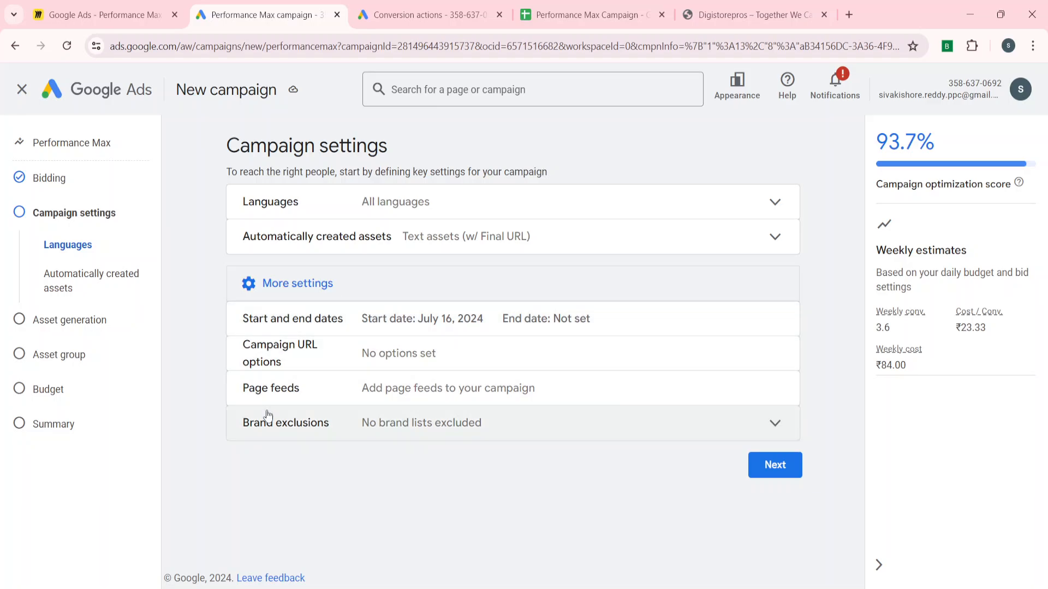
Step: Turn off automatically created text assets and final URL expansion, continue past the campaign settings and skip asset generation
{"action": "left_click", "coordinate": [384, 236]}
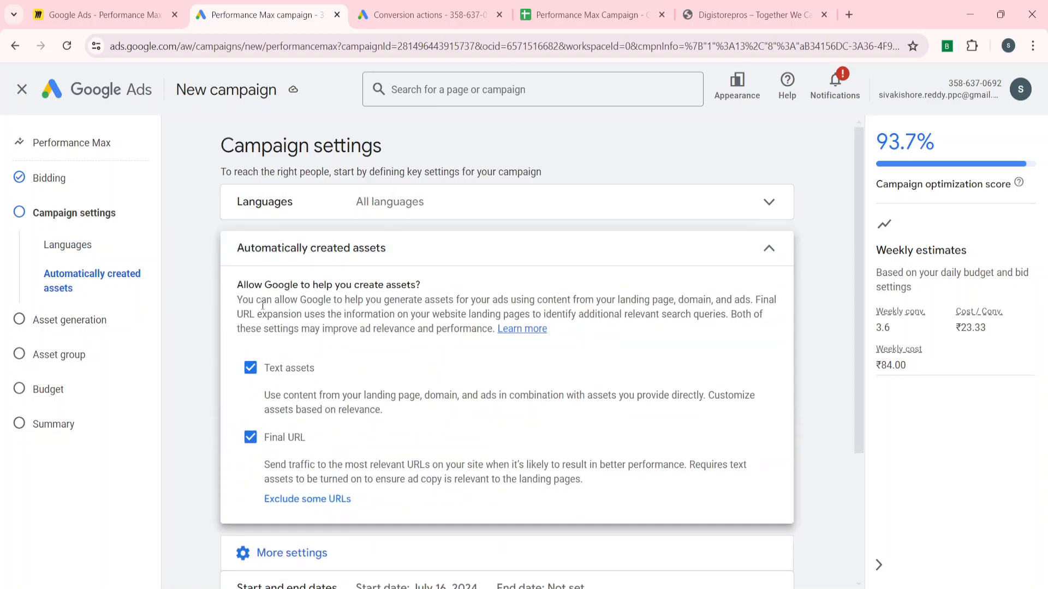
{"action": "left_click", "coordinate": [251, 369]}
{"action": "left_click", "coordinate": [336, 259]}
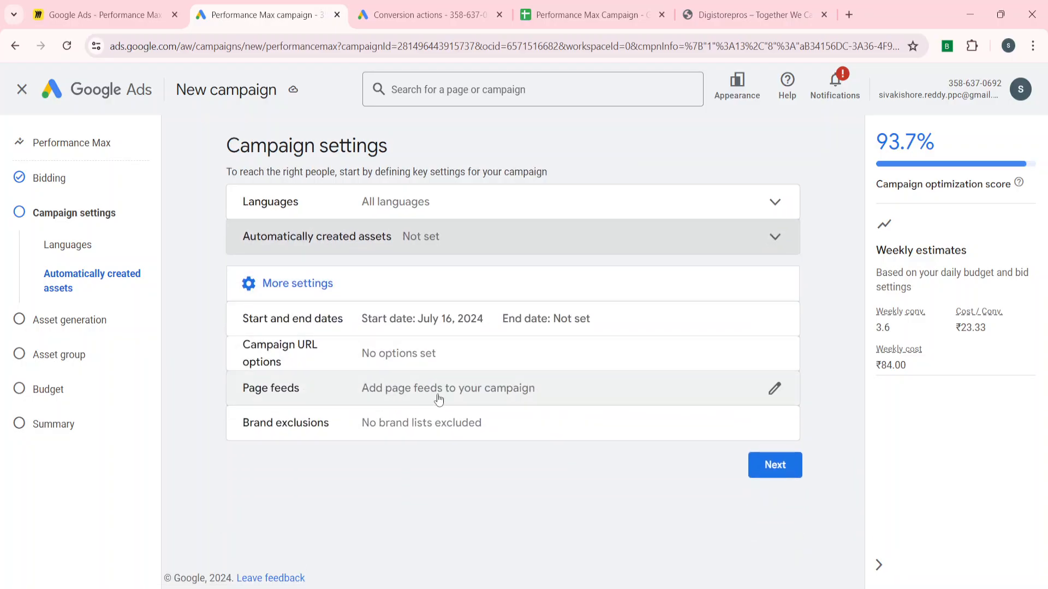
{"action": "left_click", "coordinate": [776, 470]}
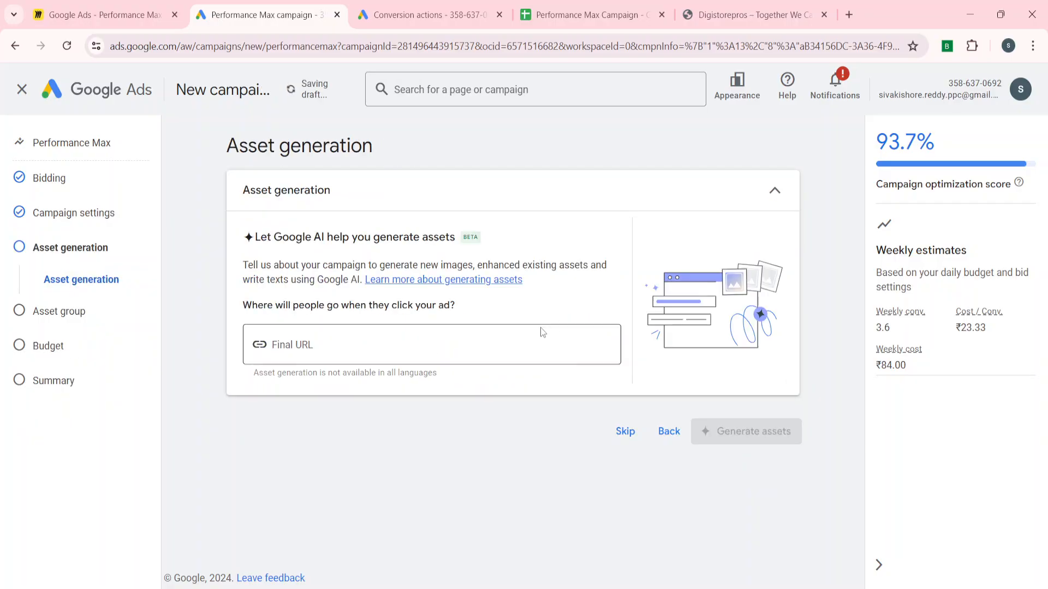
{"action": "left_click", "coordinate": [626, 433]}
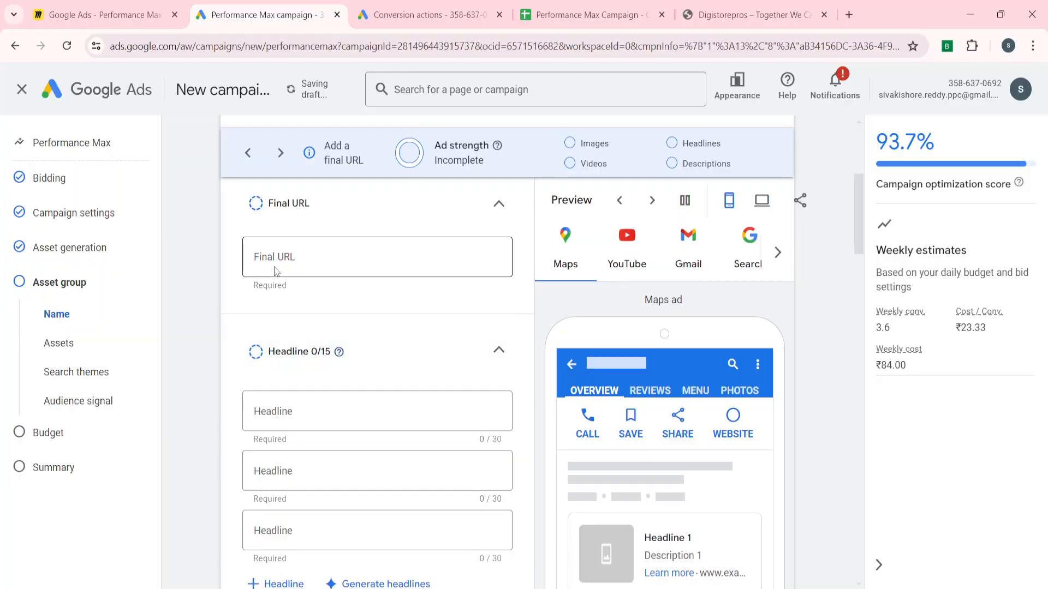
{"action": "left_click", "coordinate": [592, 7]}
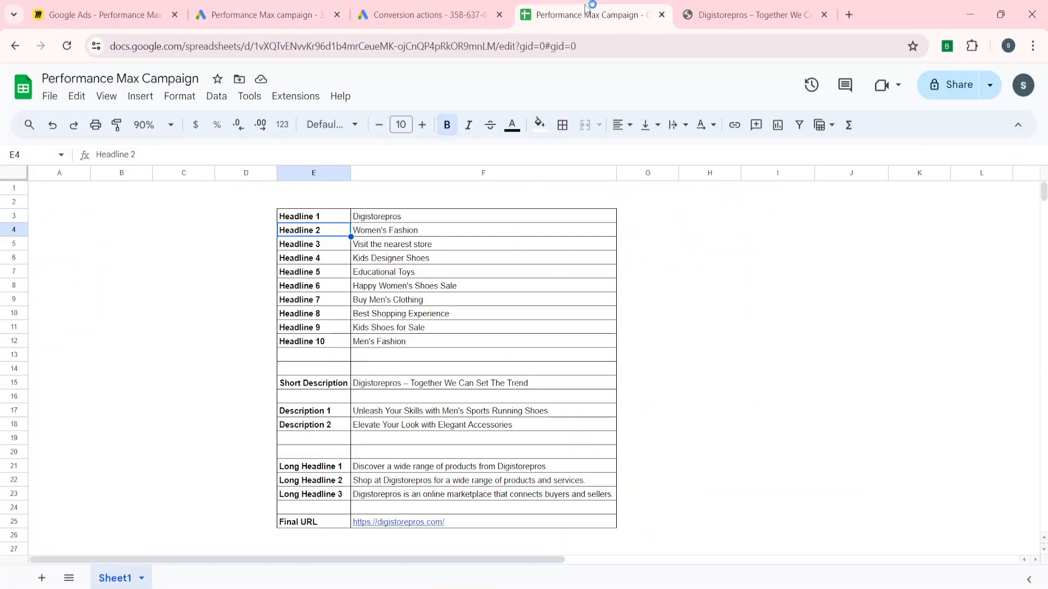
{"action": "key", "text": "Right"}
{"action": "key", "text": "Up"}
{"action": "key", "text": "ctrl+c"}
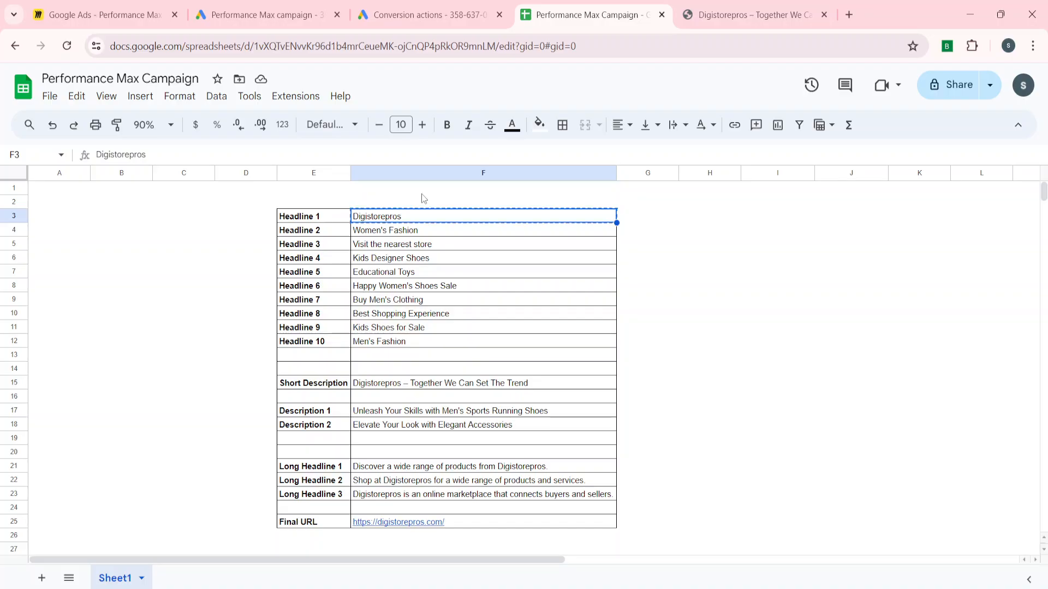
{"action": "left_click", "coordinate": [520, 524]}
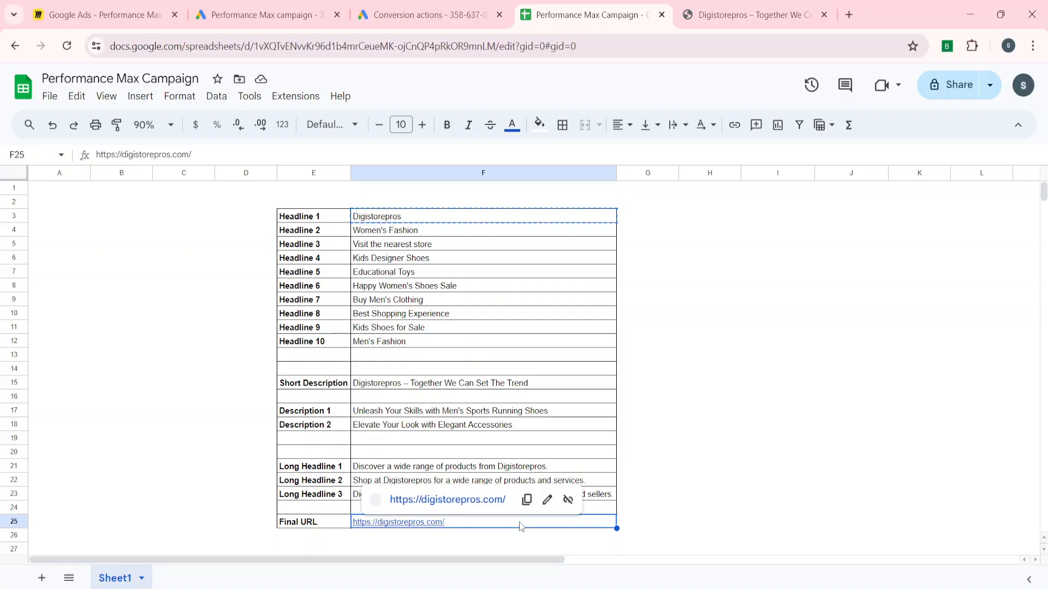
{"action": "left_click", "coordinate": [260, 15]}
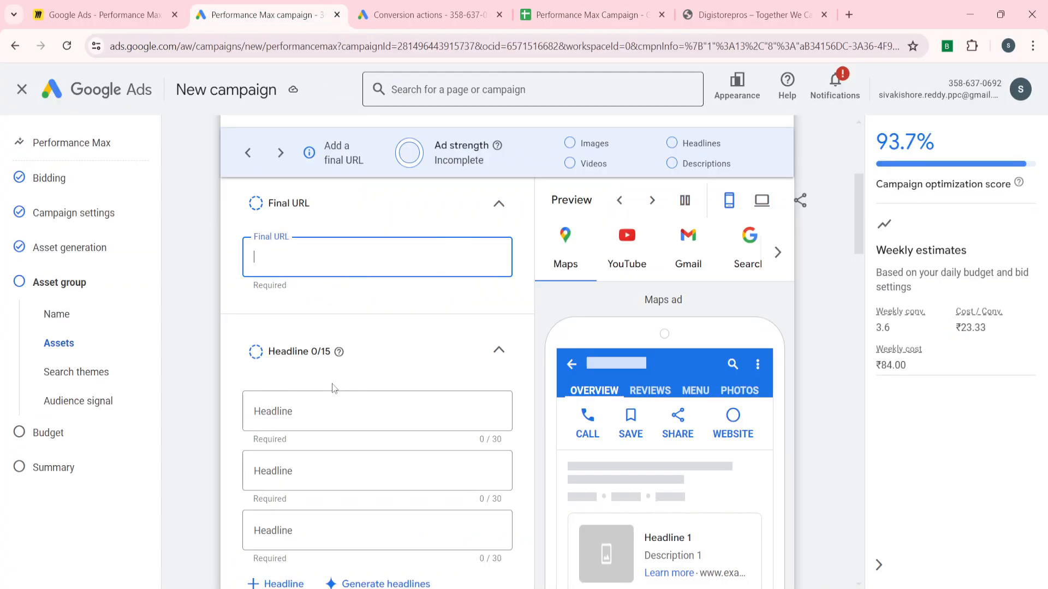
{"action": "key", "text": "ctrl+v"}
Step: Copy Headline 1, "Digistorepros", from the spreadsheet into the asset group's first headline
{"action": "scroll", "coordinate": [297, 301], "scroll_direction": "down", "scroll_amount": 2}
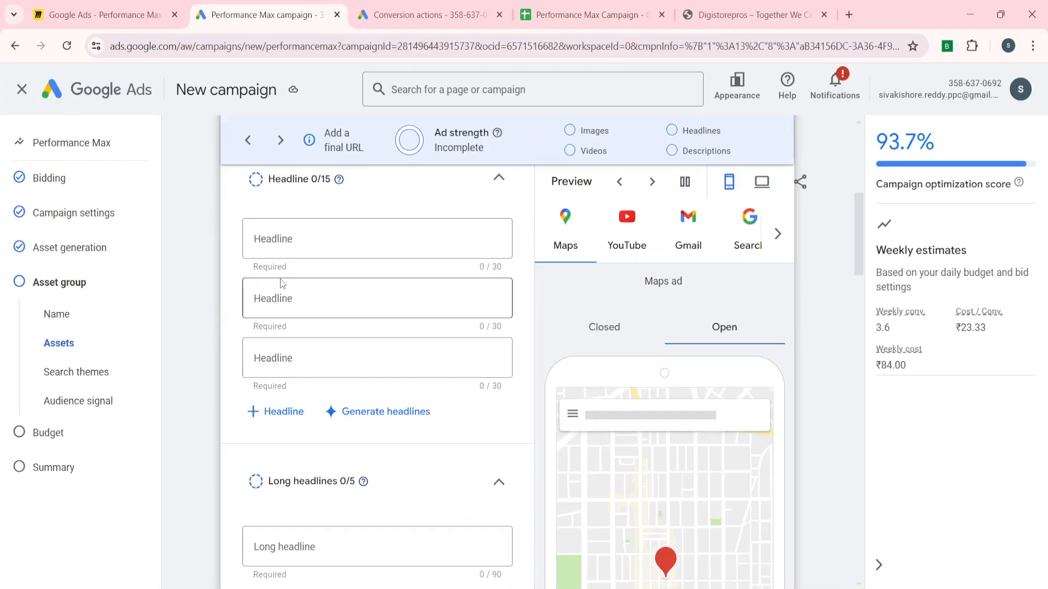
{"action": "left_click", "coordinate": [300, 238]}
{"action": "left_click_drag", "start_coordinate": [567, 6], "coordinate": [412, 20]}
{"action": "left_click", "coordinate": [389, 215]}
{"action": "key", "text": "ctrl+c"}
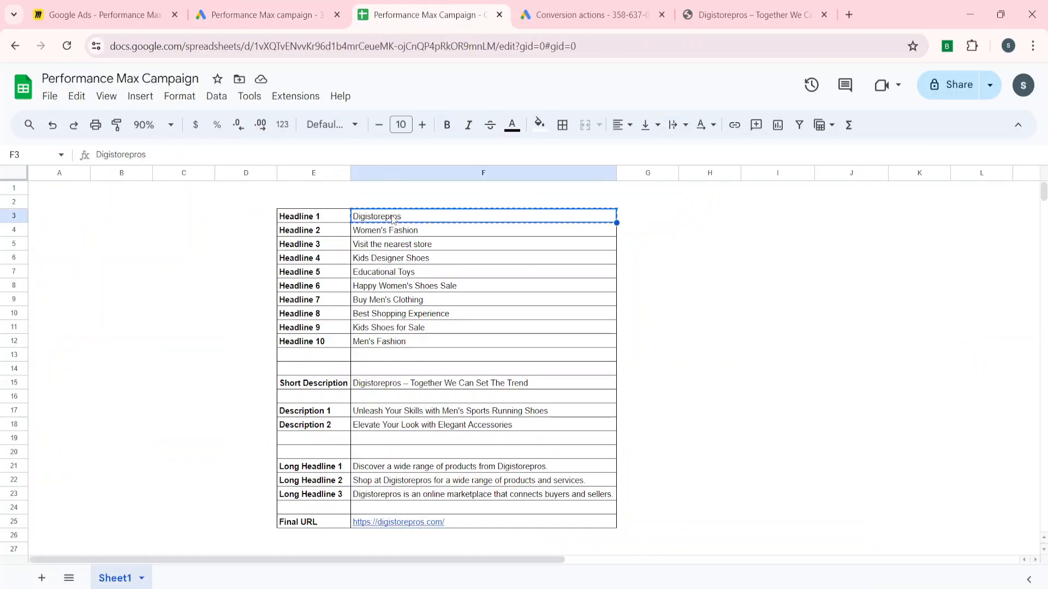
{"action": "left_click", "coordinate": [306, 14]}
{"action": "key", "text": "ctrl+v"}
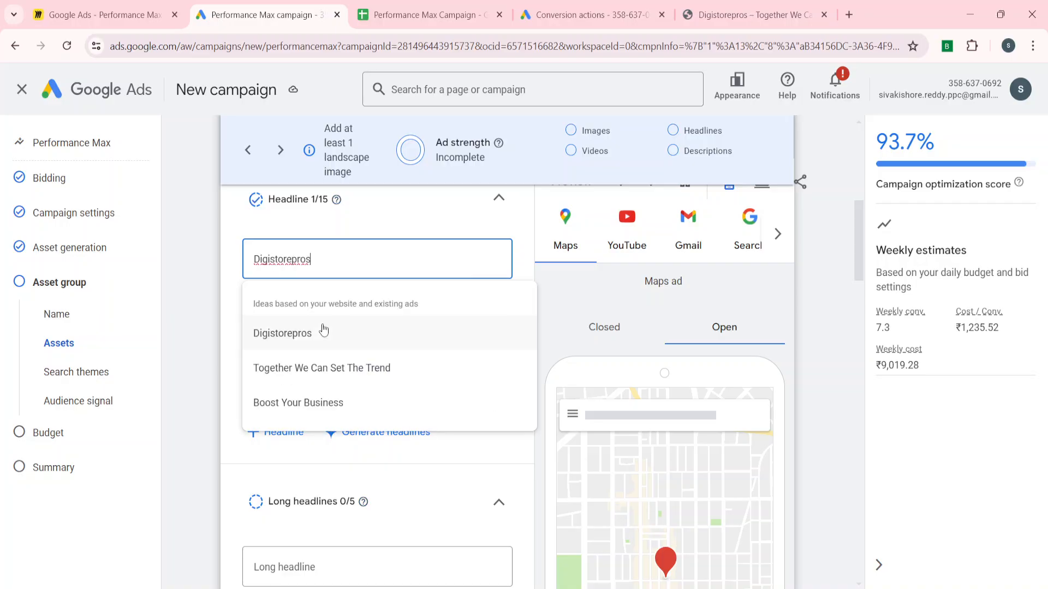
Step: Copy Headline 2, "Women's Fashion", from the spreadsheet into the asset group's second headline
{"action": "left_click", "coordinate": [391, 5]}
{"action": "key", "text": "Down"}
{"action": "key", "text": "ctrl+c"}
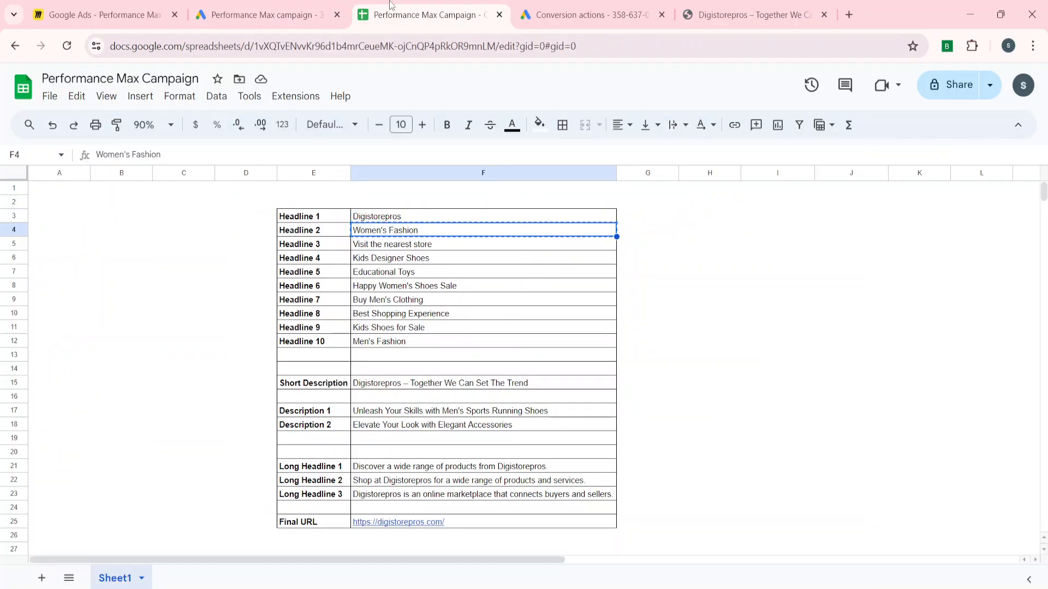
{"action": "left_click", "coordinate": [262, 15]}
{"action": "left_click", "coordinate": [294, 330]}
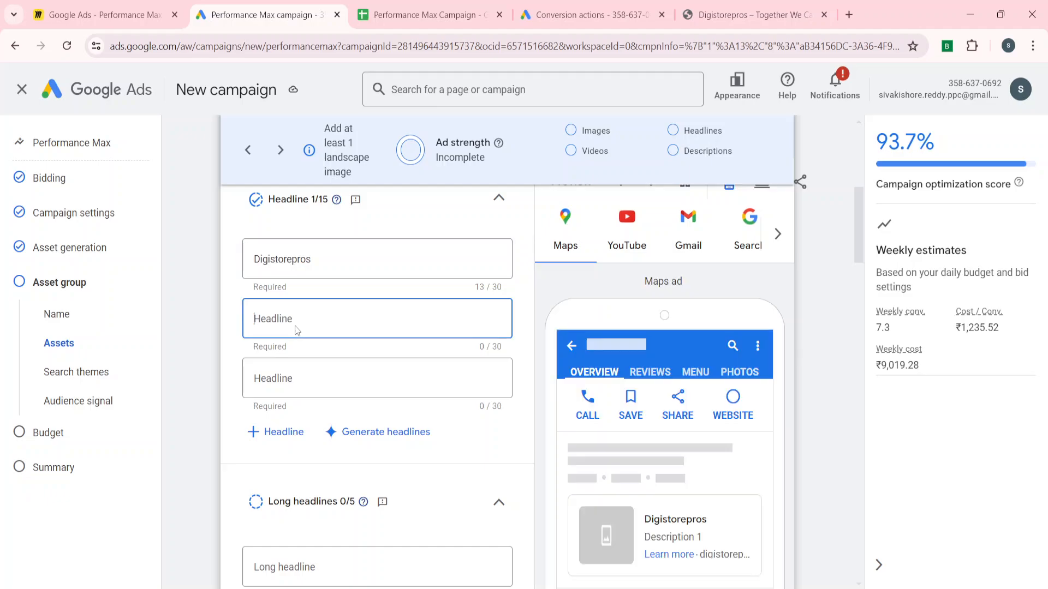
{"action": "key", "text": "ctrl+v"}
Step: Copy Headline 3, "Visit the nearest store", from the spreadsheet into the asset group's third headline
{"action": "left_click", "coordinate": [360, 7]}
{"action": "key", "text": "Right"}
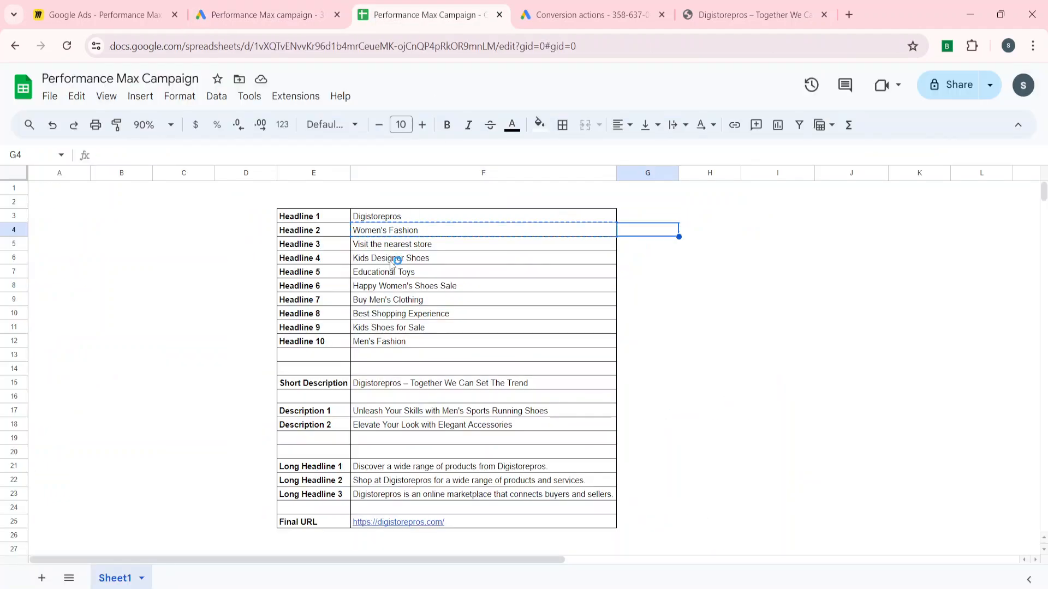
{"action": "key", "text": "Left"}
{"action": "key", "text": "Down"}
{"action": "key", "text": "ctrl+c"}
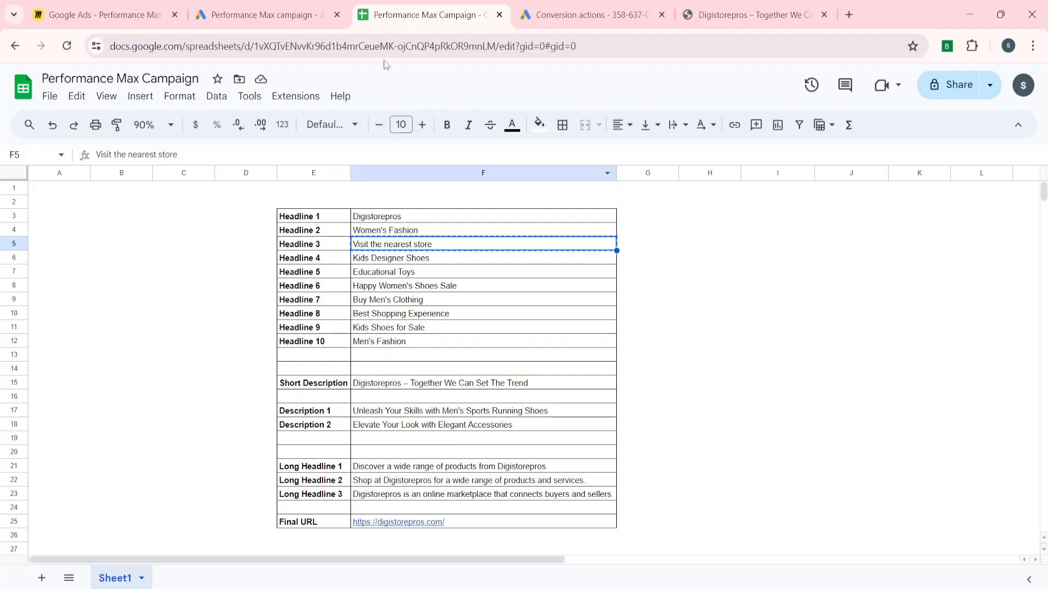
{"action": "left_click", "coordinate": [256, 6]}
{"action": "left_click", "coordinate": [299, 393]}
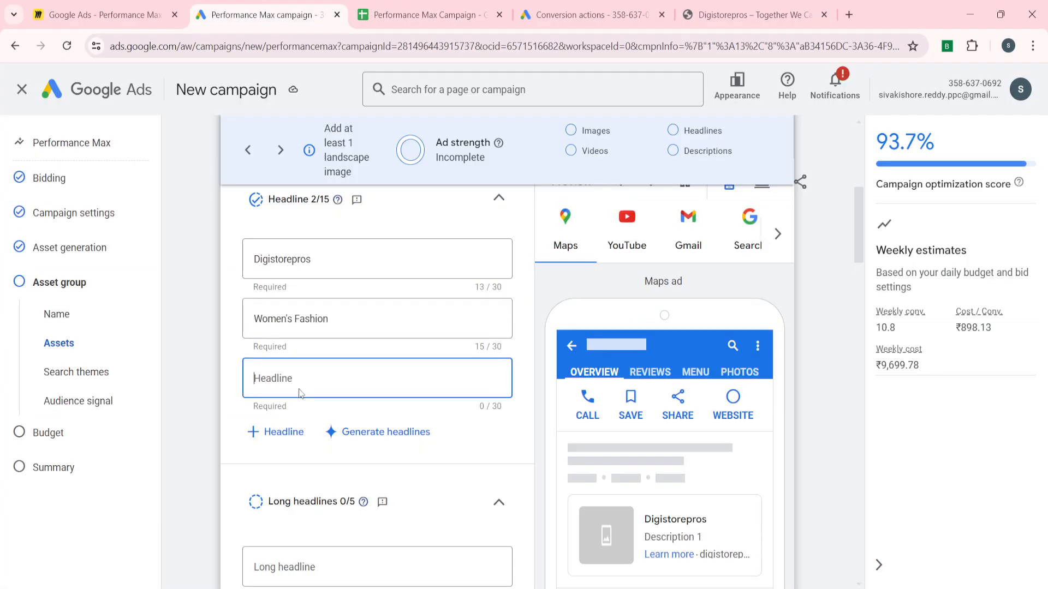
{"action": "key", "text": "ctrl+v"}
Step: Copy "Digistorepros – Together We Can Set The Trend" from the spreadsheet into the asset group's short description
{"action": "scroll", "coordinate": [299, 393], "scroll_direction": "down", "scroll_amount": 5}
{"action": "left_click", "coordinate": [302, 300]}
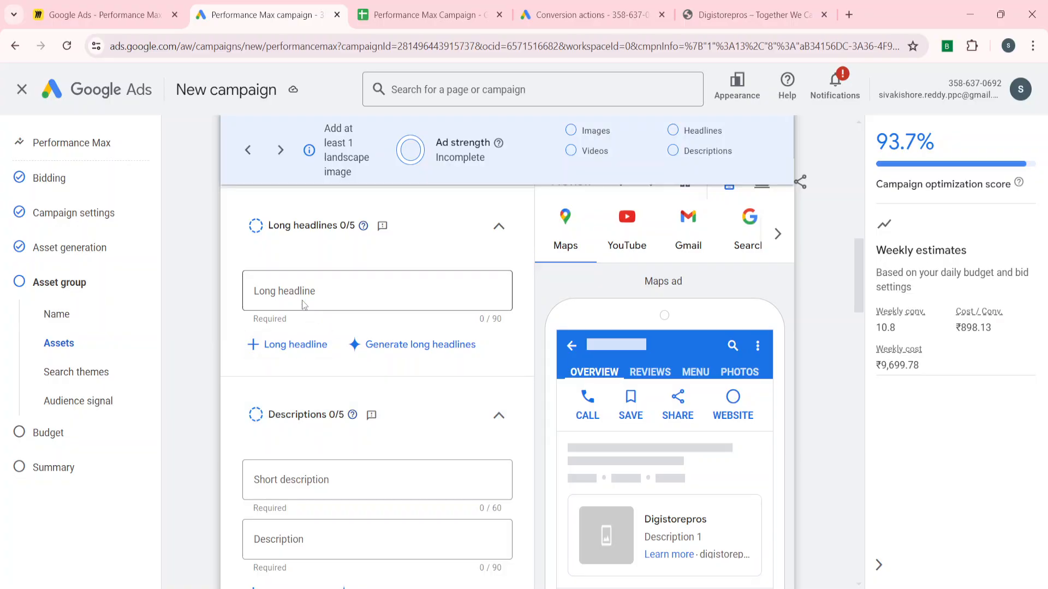
{"action": "left_click", "coordinate": [380, 12]}
{"action": "key", "text": "Down"}
{"action": "key", "text": "Down"}
{"action": "key", "text": "Down"}
{"action": "key", "text": "Down"}
{"action": "key", "text": "Down"}
{"action": "key", "text": "Down"}
{"action": "key", "text": "Down"}
{"action": "key", "text": "Down"}
{"action": "key", "text": "Down"}
{"action": "key", "text": "Down"}
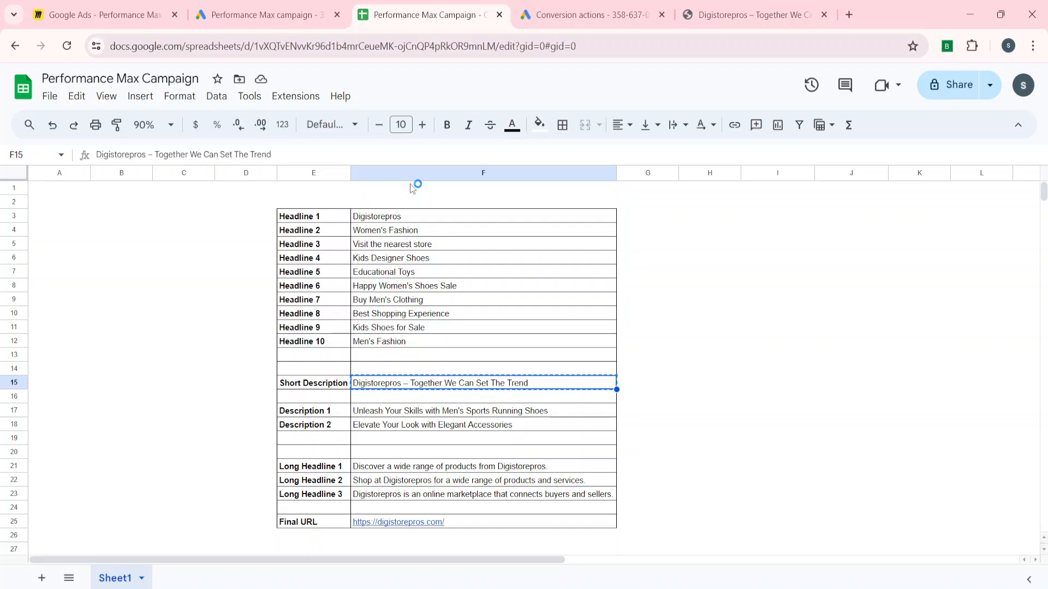
{"action": "left_click", "coordinate": [284, 12]}
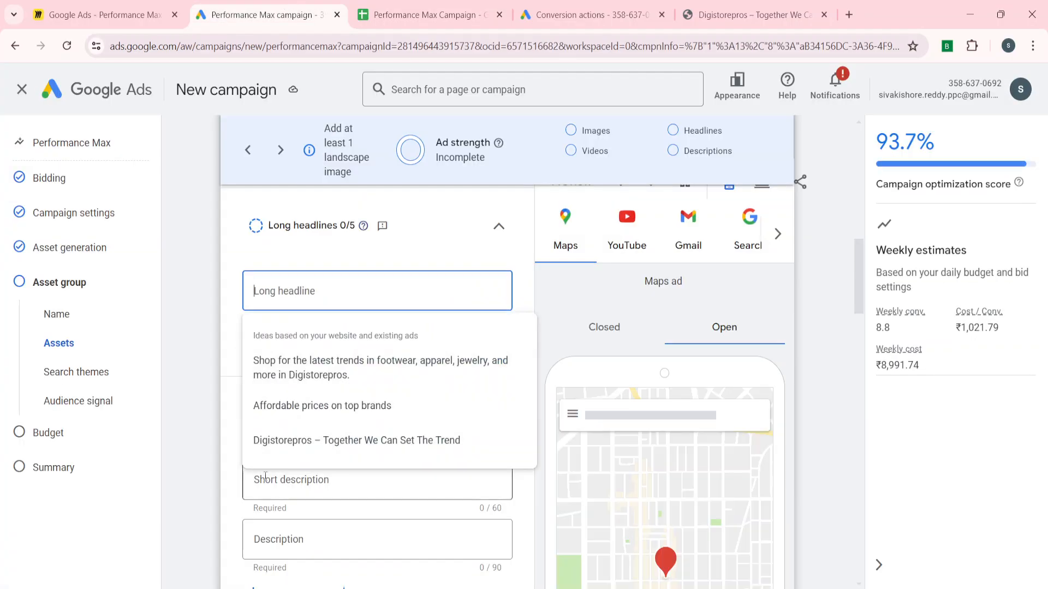
{"action": "left_click", "coordinate": [278, 490]}
{"action": "key", "text": "ctrl+v"}
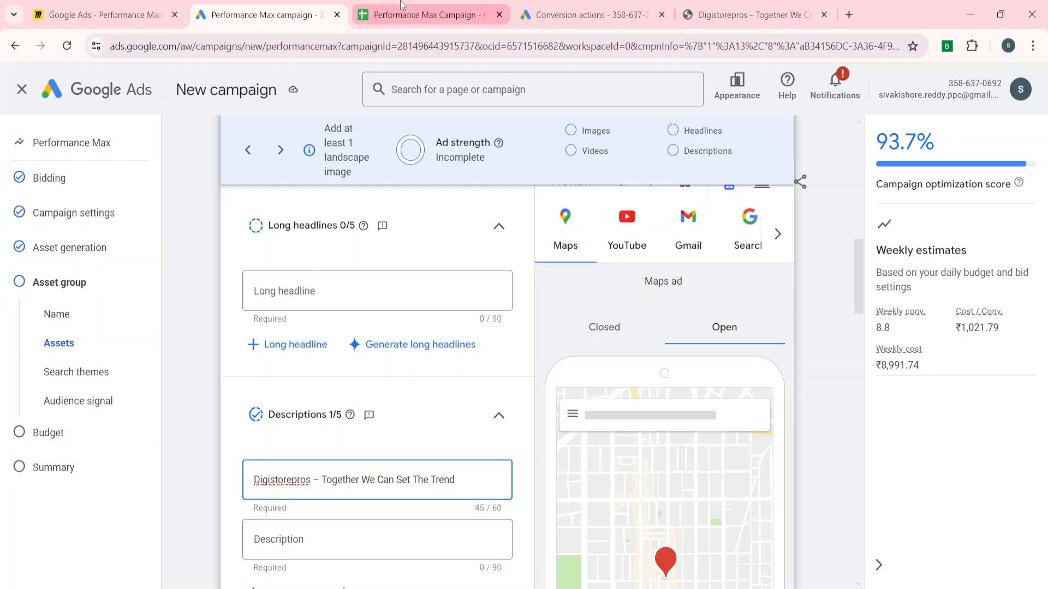
Step: Copy Description 1, "Unleash Your Skills with Men's Sports Running Shoes", from the spreadsheet into the required description below the short one
{"action": "left_click", "coordinate": [429, 14]}
{"action": "key", "text": "Down"}
{"action": "key", "text": "Down"}
{"action": "key", "text": "ctrl+c"}
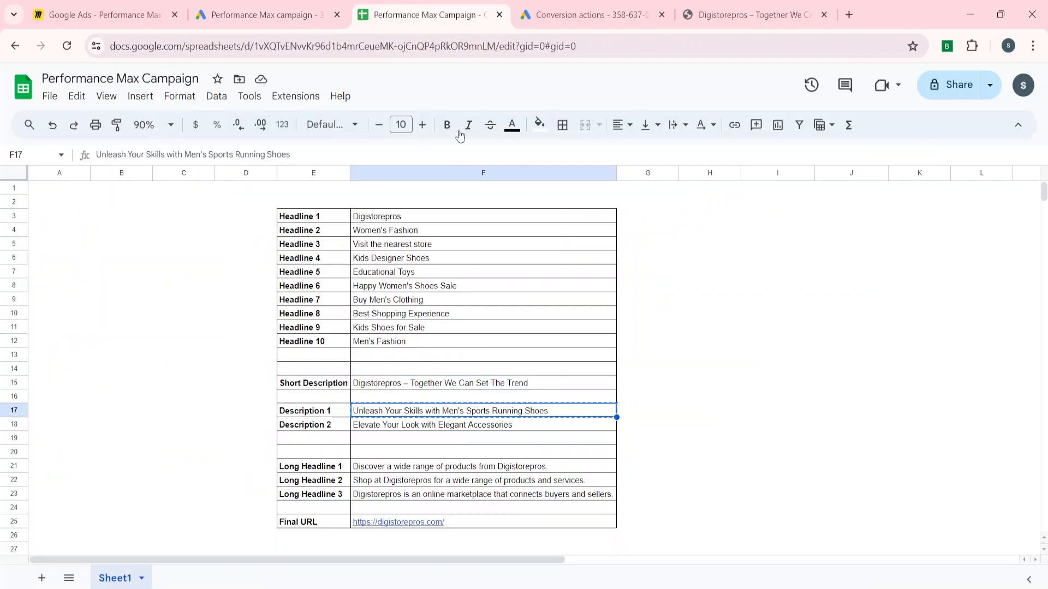
{"action": "left_click", "coordinate": [311, 5]}
{"action": "scroll", "coordinate": [311, 453], "scroll_direction": "down", "scroll_amount": 2}
{"action": "left_click", "coordinate": [299, 463]}
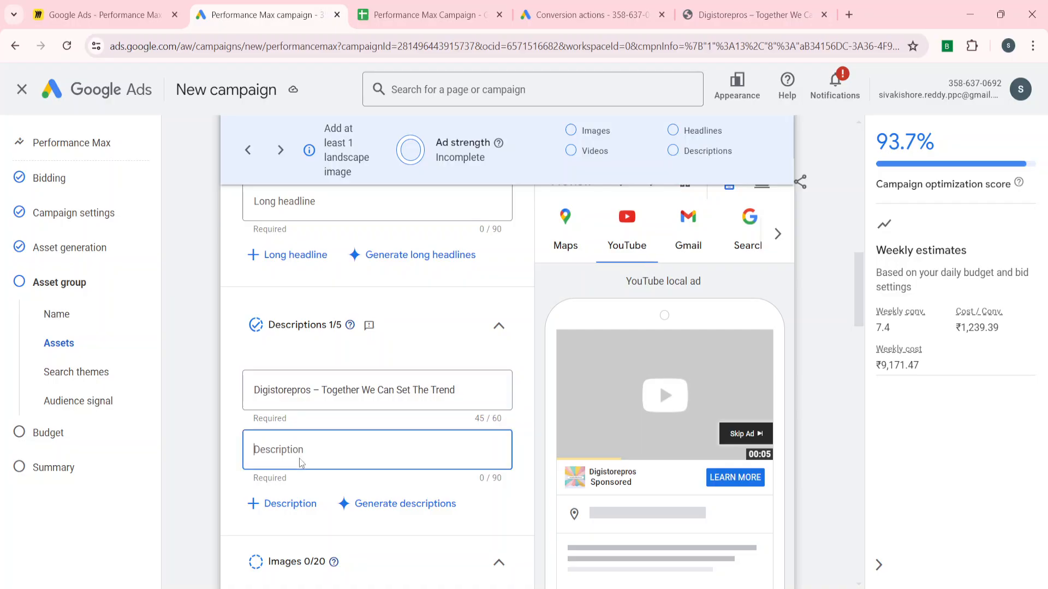
{"action": "key", "text": "ctrl+v"}
Step: Copy Long Headline 1, "Discover a wide range of products from Digistorepros.", from the spreadsheet into the first long headline
{"action": "scroll", "coordinate": [300, 463], "scroll_direction": "up", "scroll_amount": 3}
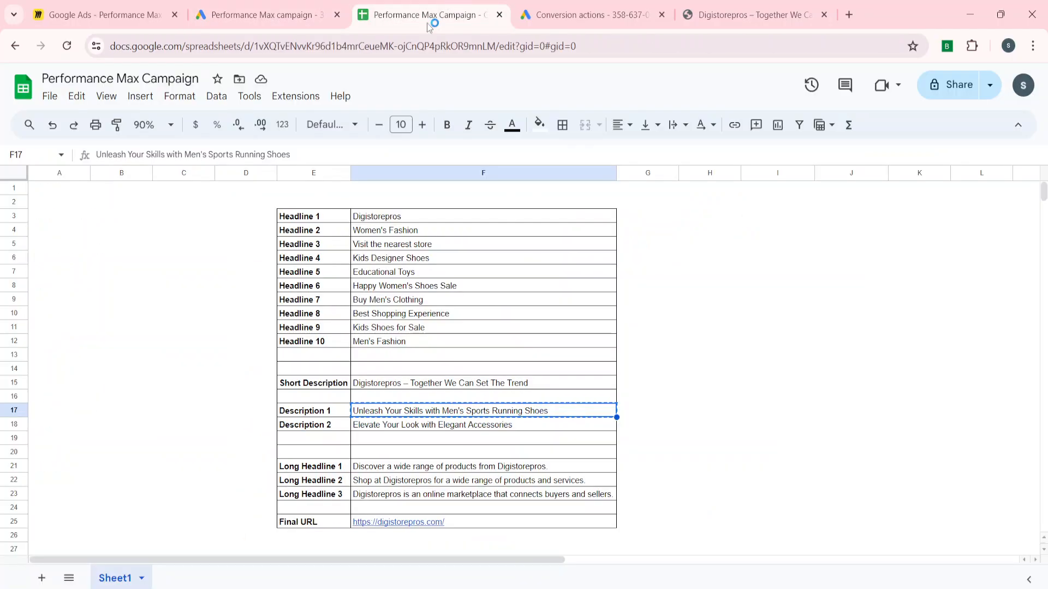
{"action": "left_click", "coordinate": [428, 15]}
{"action": "key", "text": "Down"}
{"action": "key", "text": "Down"}
{"action": "key", "text": "Down"}
{"action": "left_click", "coordinate": [408, 468]}
{"action": "key", "text": "ctrl+c"}
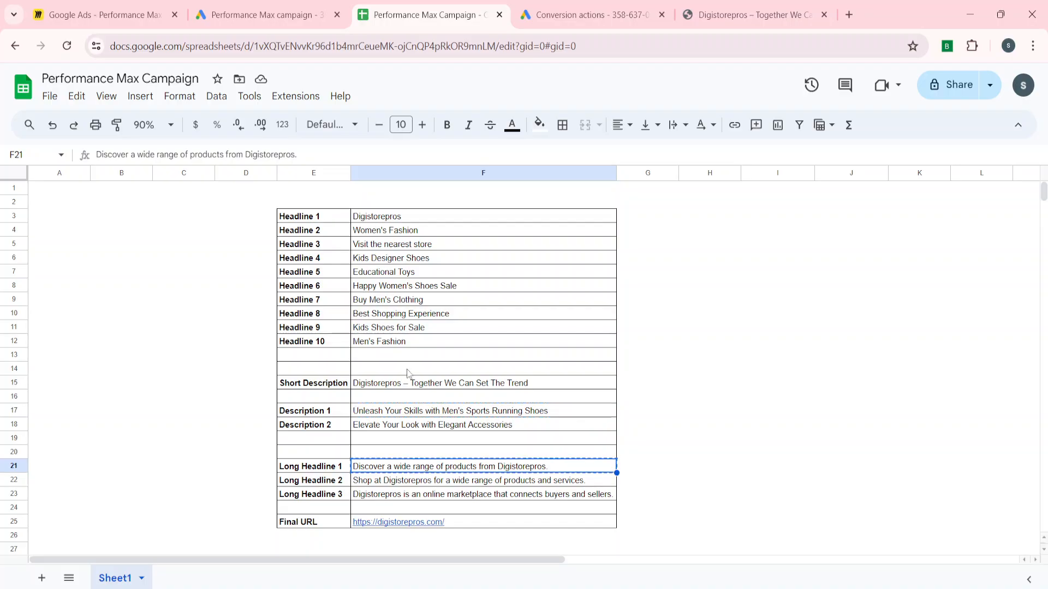
{"action": "left_click", "coordinate": [267, 14]}
{"action": "left_click", "coordinate": [284, 390]}
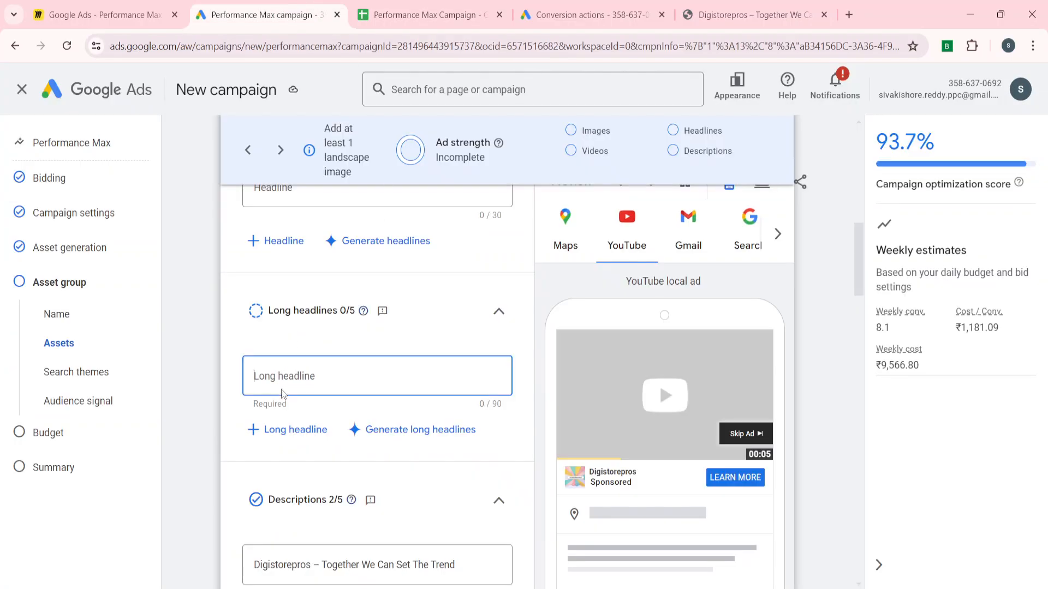
{"action": "key", "text": "ctrl+v"}
Step: Copy Long Headline 2, "Shop at Digistorepros for a wide range of products and services.", from the spreadsheet into the second long headline
{"action": "key", "text": "ctrl+Tab"}
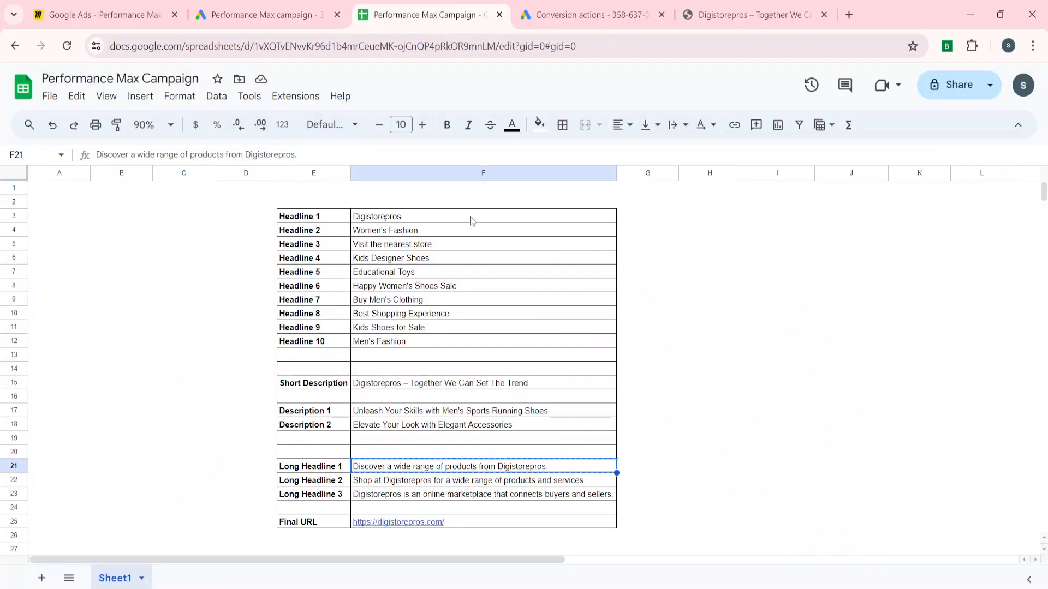
{"action": "key", "text": "Down"}
{"action": "key", "text": "ctrl+shift+Tab"}
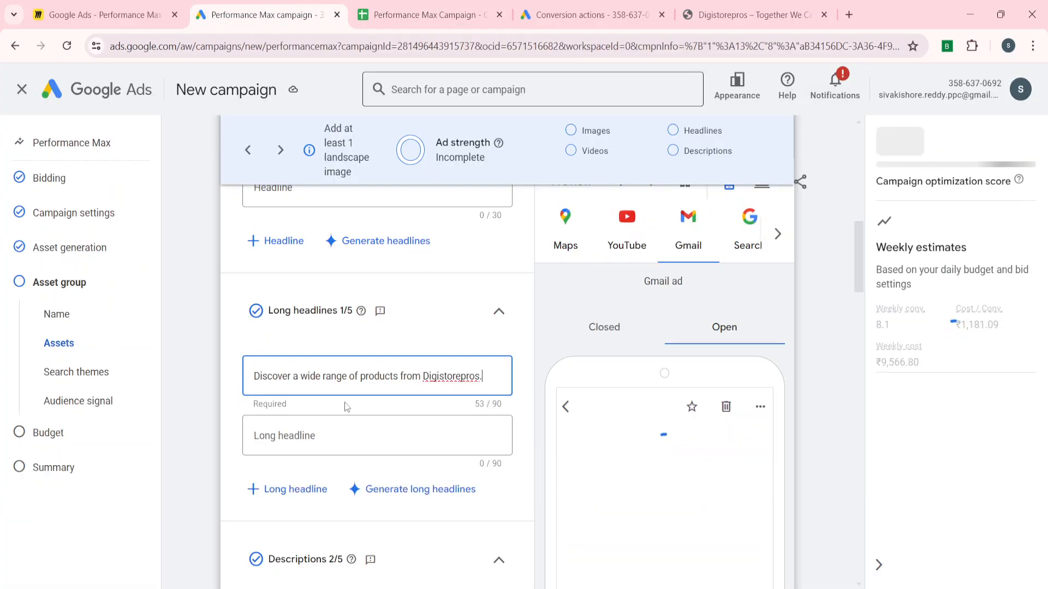
{"action": "left_click", "coordinate": [332, 439]}
{"action": "key", "text": "ctrl+v"}
Step: Add the recent assets Ear rings.jpg and Shoes.jpg as images of the asset group and save them
{"action": "scroll", "coordinate": [286, 464], "scroll_direction": "down", "scroll_amount": 5}
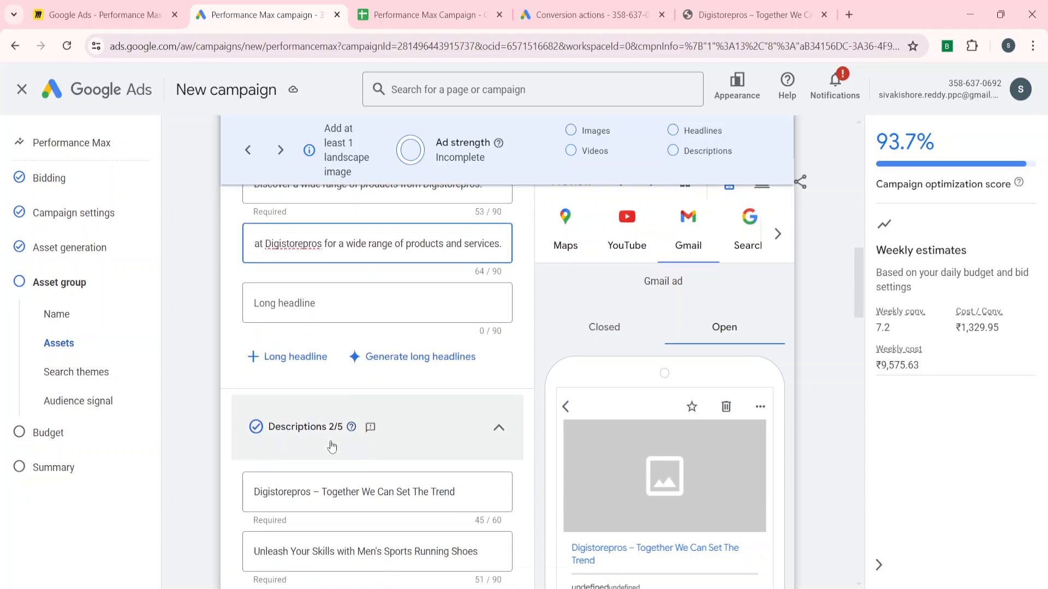
{"action": "scroll", "coordinate": [287, 463], "scroll_direction": "down", "scroll_amount": 3}
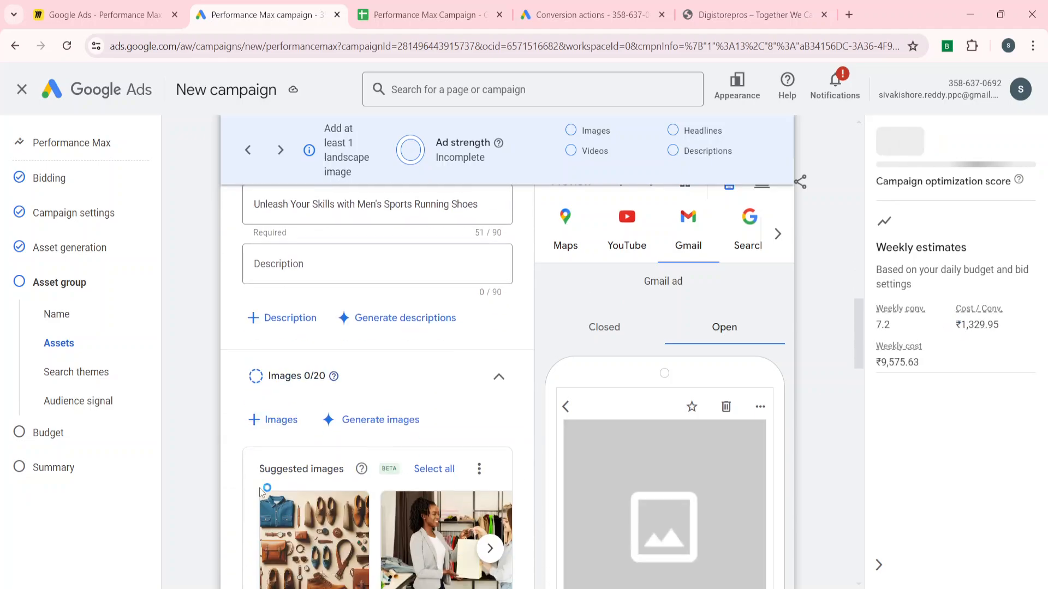
{"action": "left_click", "coordinate": [275, 420]}
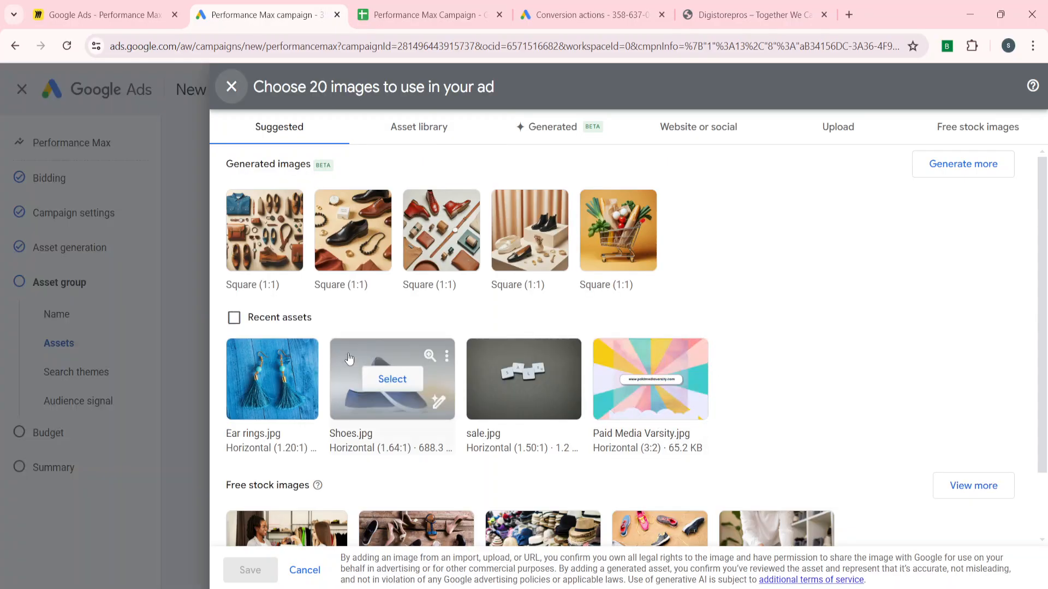
{"action": "left_click", "coordinate": [271, 379]}
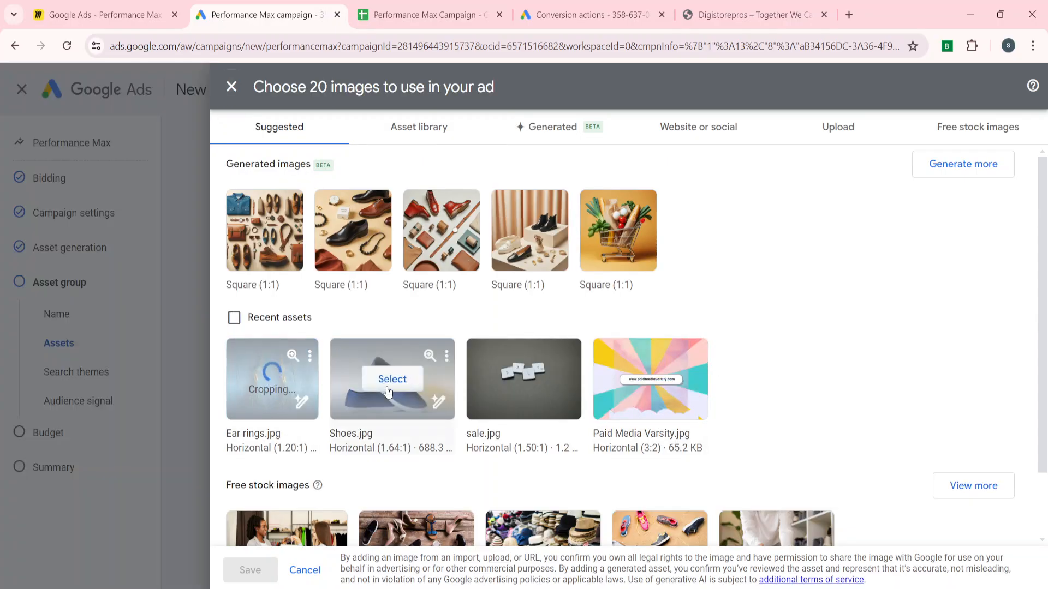
{"action": "left_click", "coordinate": [389, 379]}
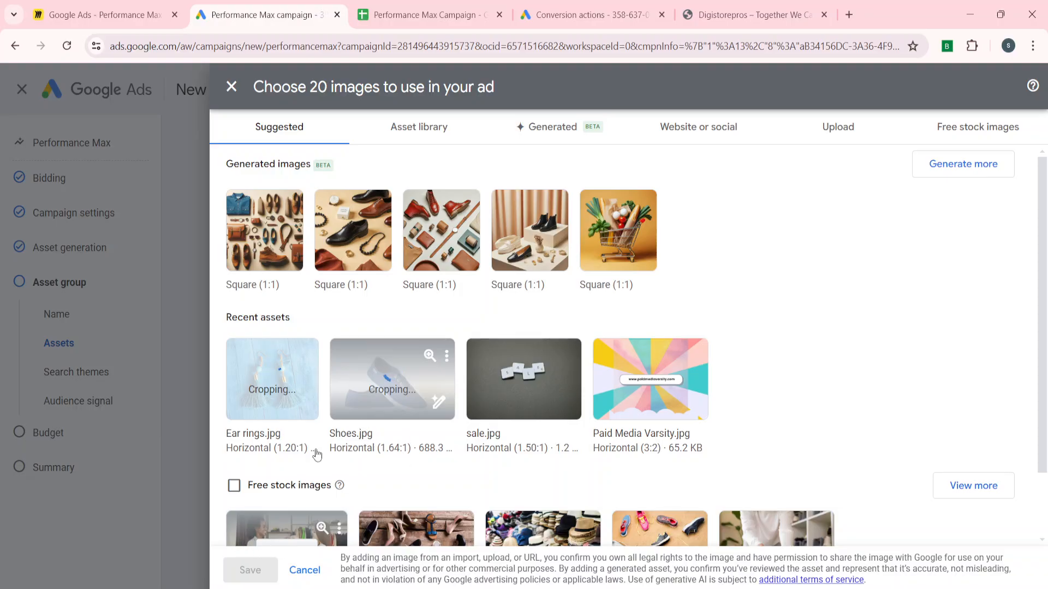
{"action": "left_click", "coordinate": [251, 570]}
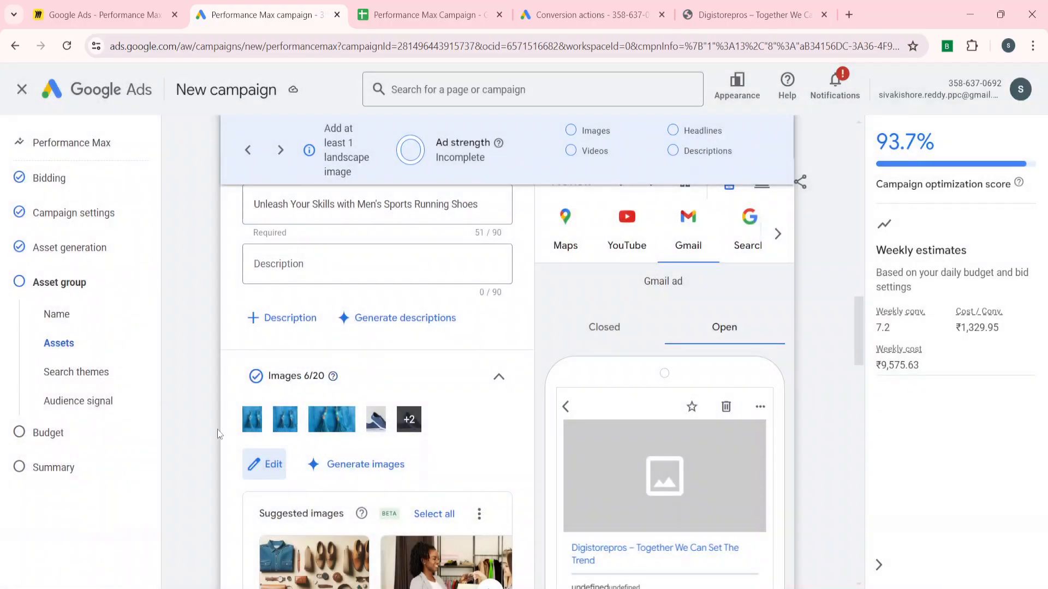
Step: Add the asset library videos "shoes clip" and "sale" to the asset group and save them
{"action": "scroll", "coordinate": [218, 436], "scroll_direction": "down", "scroll_amount": 4}
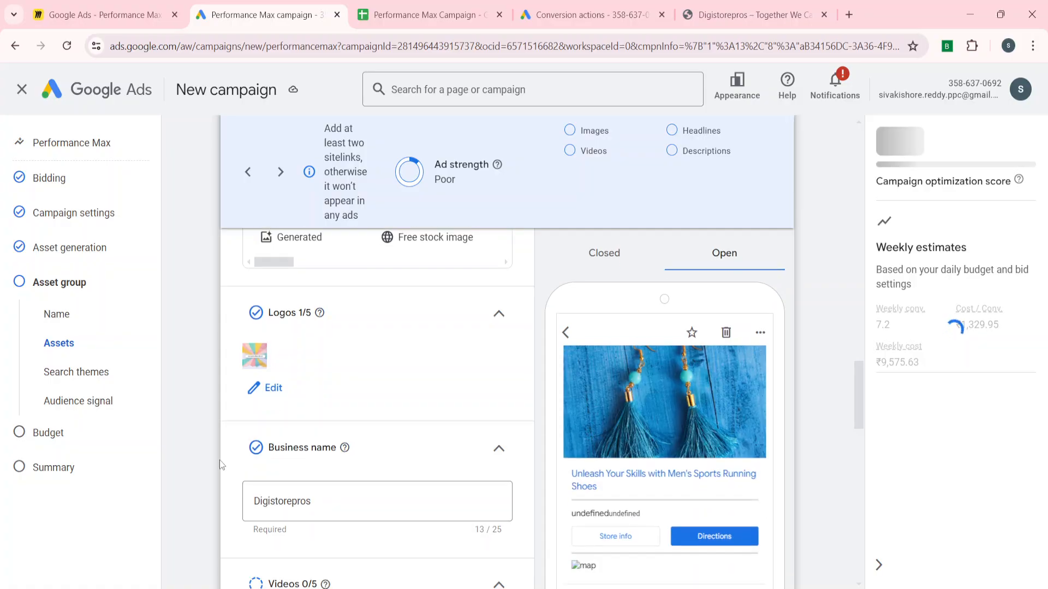
{"action": "scroll", "coordinate": [224, 322], "scroll_direction": "down", "scroll_amount": 2}
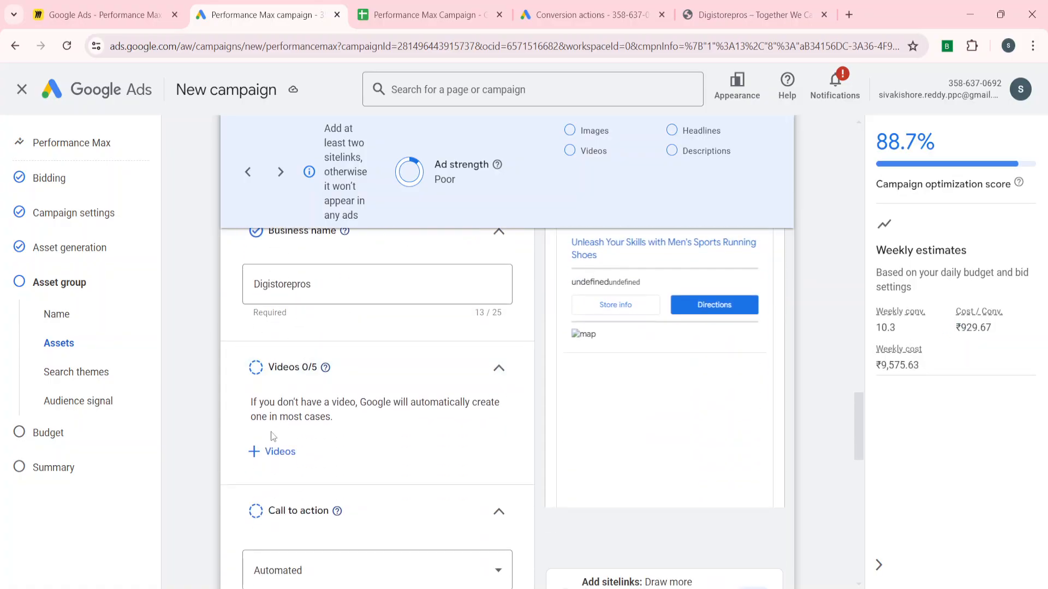
{"action": "left_click", "coordinate": [274, 455]}
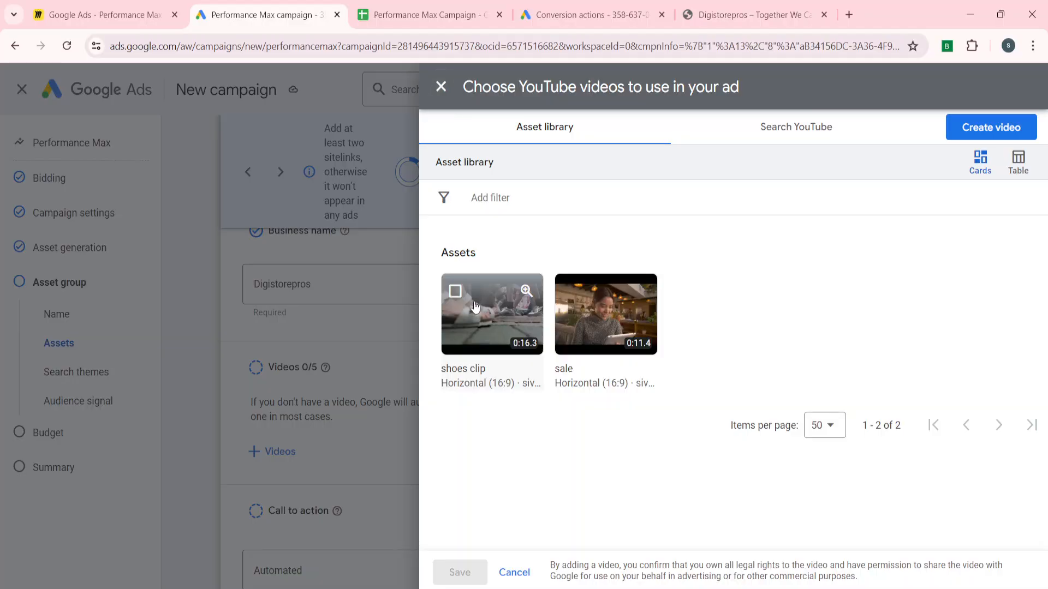
{"action": "left_click", "coordinate": [491, 311]}
{"action": "left_click", "coordinate": [616, 309]}
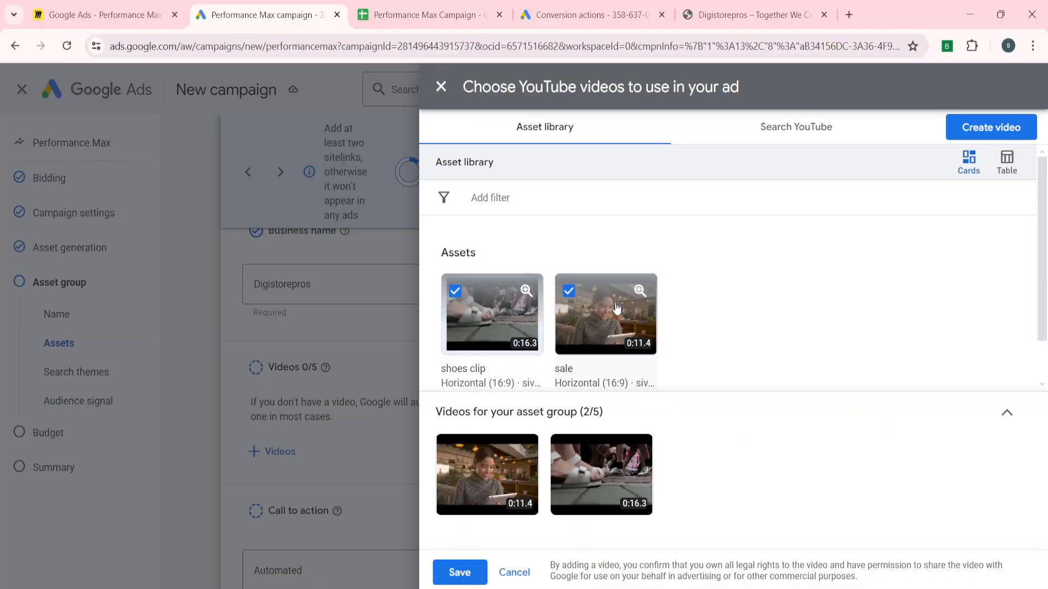
{"action": "left_click", "coordinate": [461, 571]}
Step: Collapse the optimization score and weekly estimates pane to give the asset group and its ad preview more room
{"action": "scroll", "coordinate": [477, 394], "scroll_direction": "up", "scroll_amount": 10}
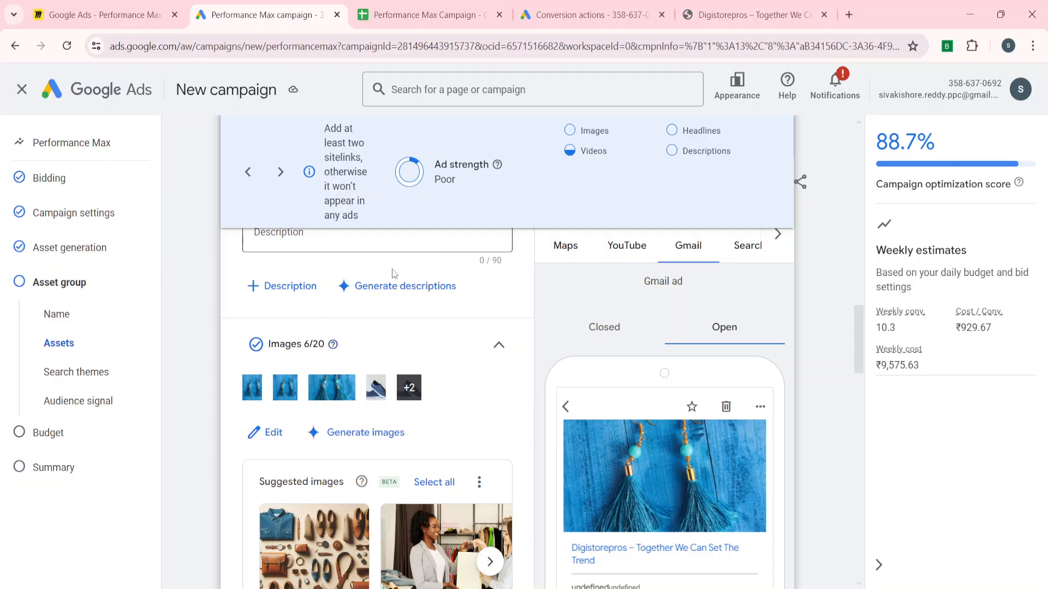
{"action": "scroll", "coordinate": [333, 412], "scroll_direction": "up", "scroll_amount": 2}
{"action": "scroll", "coordinate": [333, 412], "scroll_direction": "up", "scroll_amount": 2}
{"action": "scroll", "coordinate": [332, 406], "scroll_direction": "up", "scroll_amount": 5}
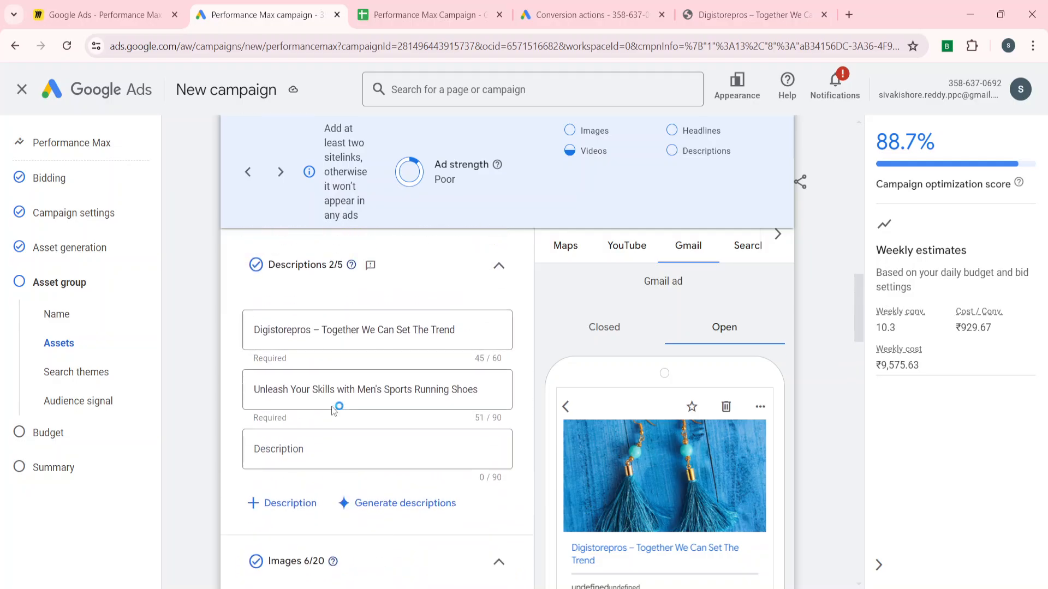
{"action": "scroll", "coordinate": [333, 412], "scroll_direction": "up", "scroll_amount": 10}
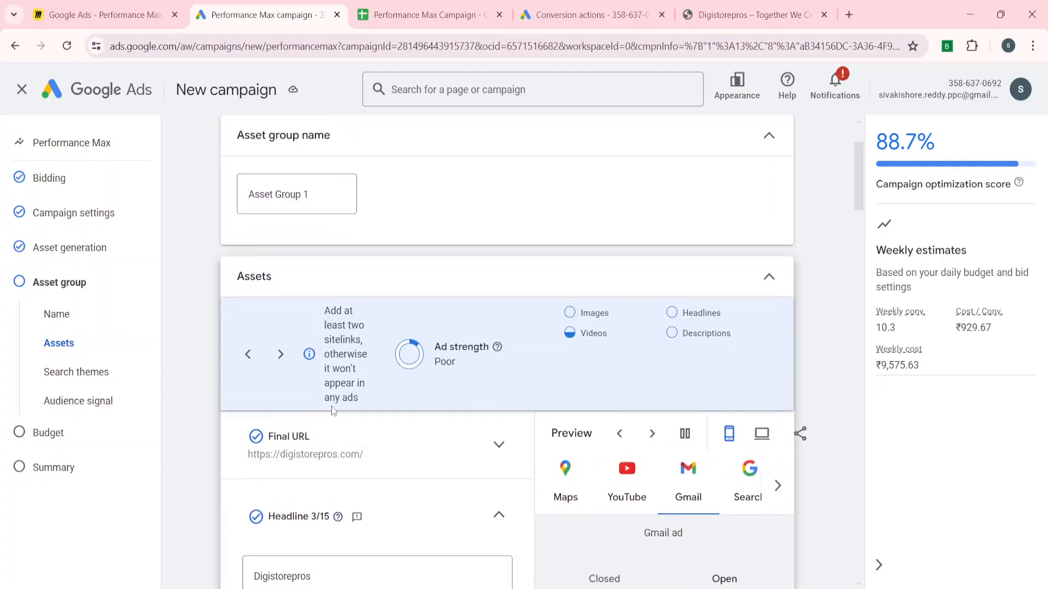
{"action": "scroll", "coordinate": [709, 447], "scroll_direction": "down", "scroll_amount": 3}
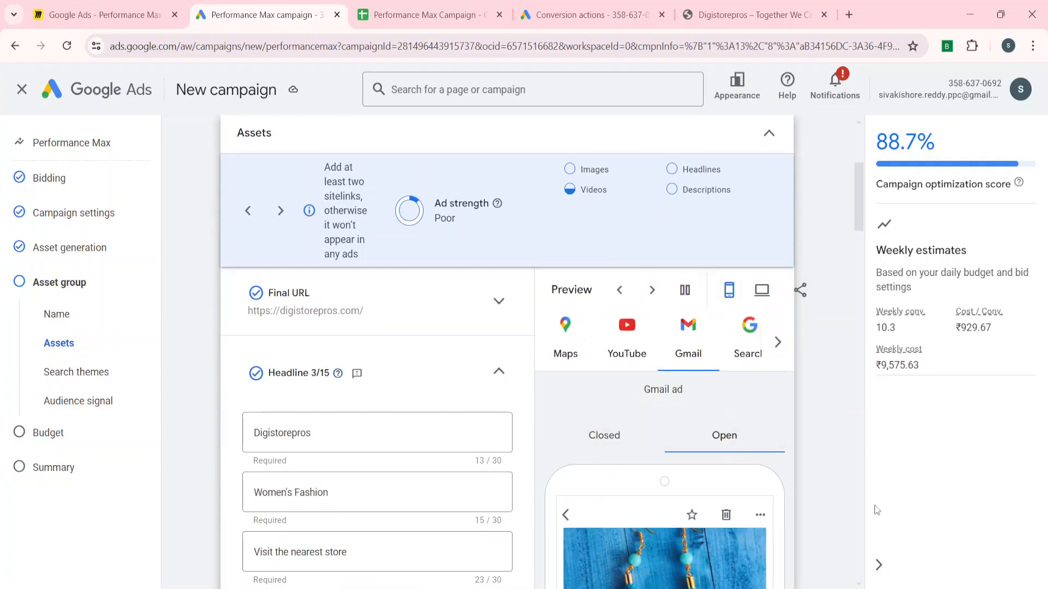
{"action": "left_click", "coordinate": [879, 565]}
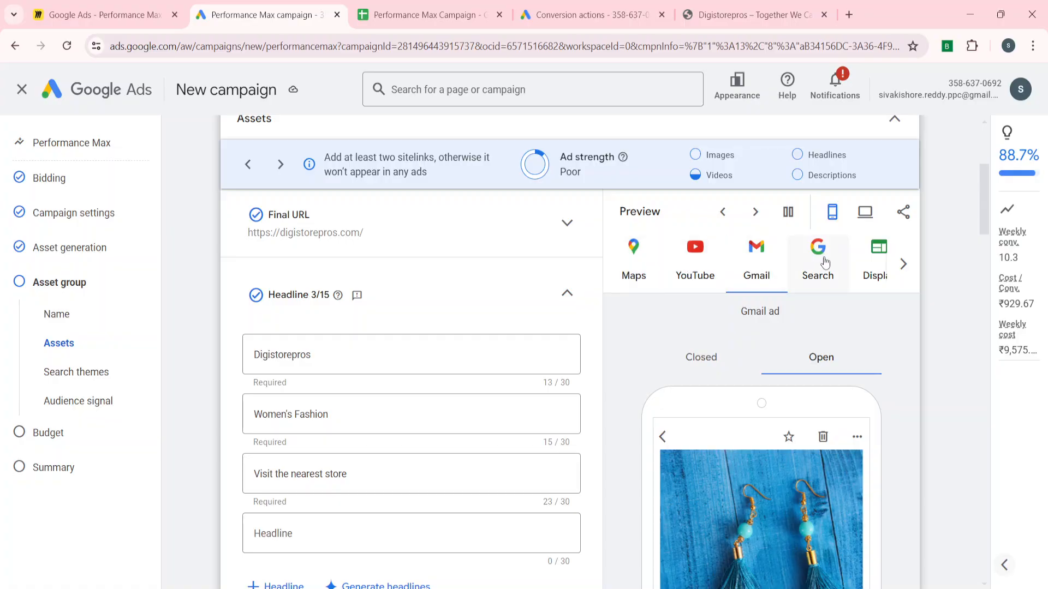
Step: Look through the available preview channels and examine how the asset group's Maps ad is laid out
{"action": "left_click", "coordinate": [902, 265]}
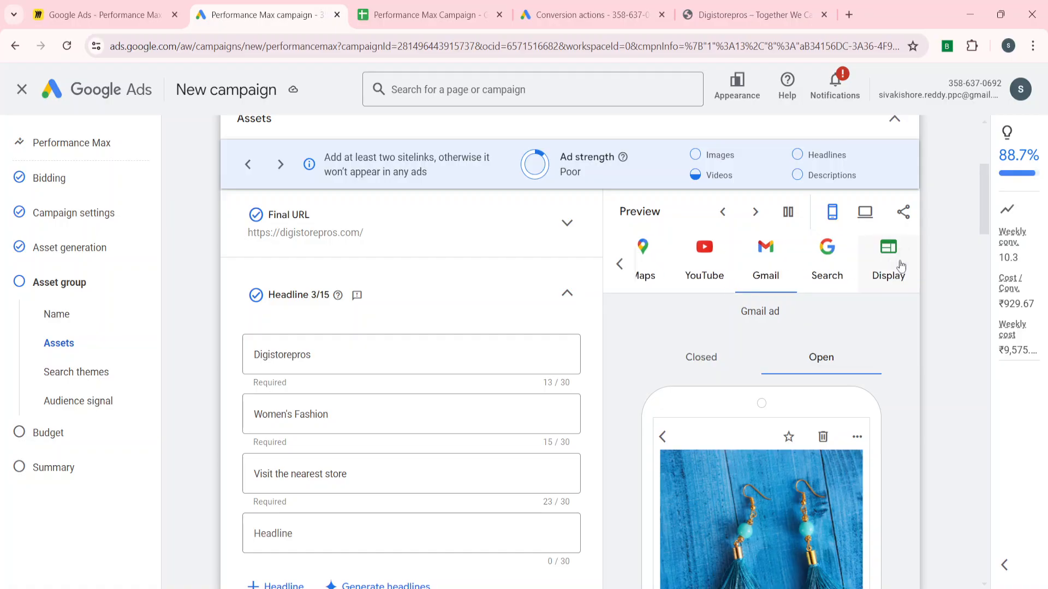
{"action": "left_click", "coordinate": [620, 268]}
{"action": "scroll", "coordinate": [688, 394], "scroll_direction": "down", "scroll_amount": 2}
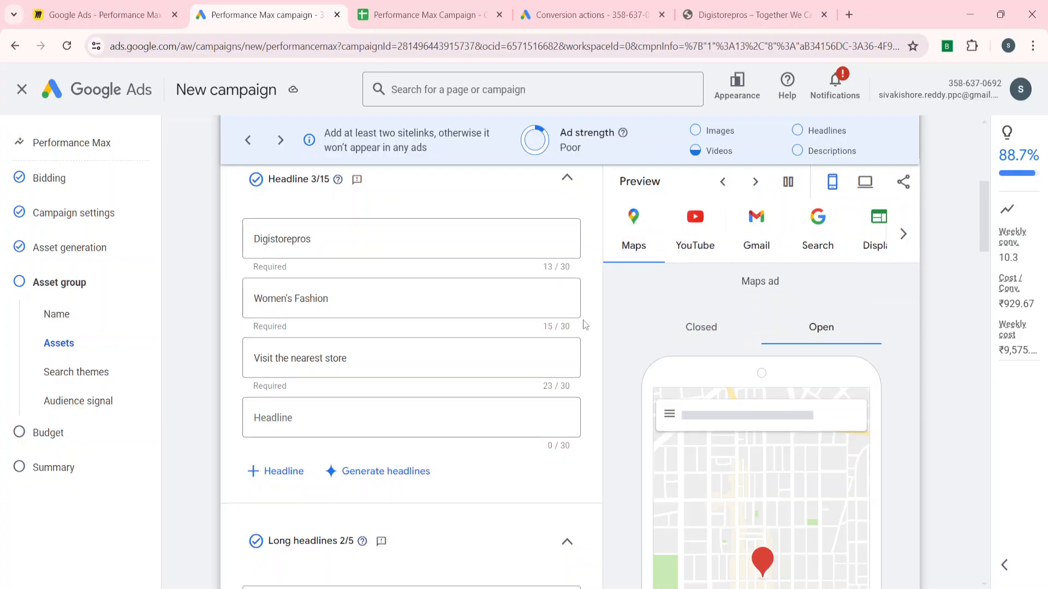
{"action": "scroll", "coordinate": [924, 492], "scroll_direction": "down", "scroll_amount": 10}
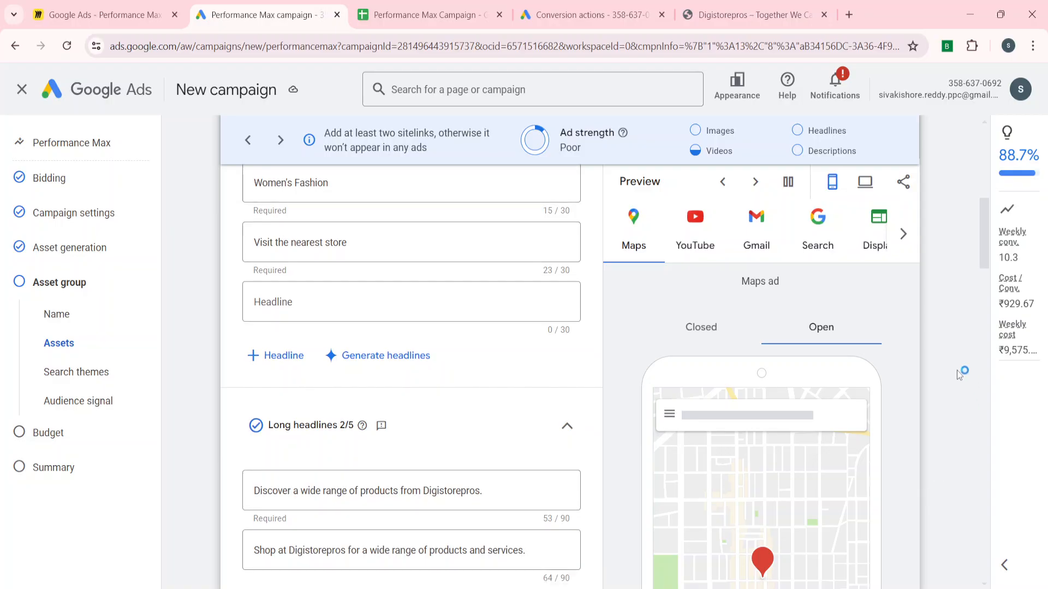
{"action": "scroll", "coordinate": [942, 358], "scroll_direction": "down", "scroll_amount": 15}
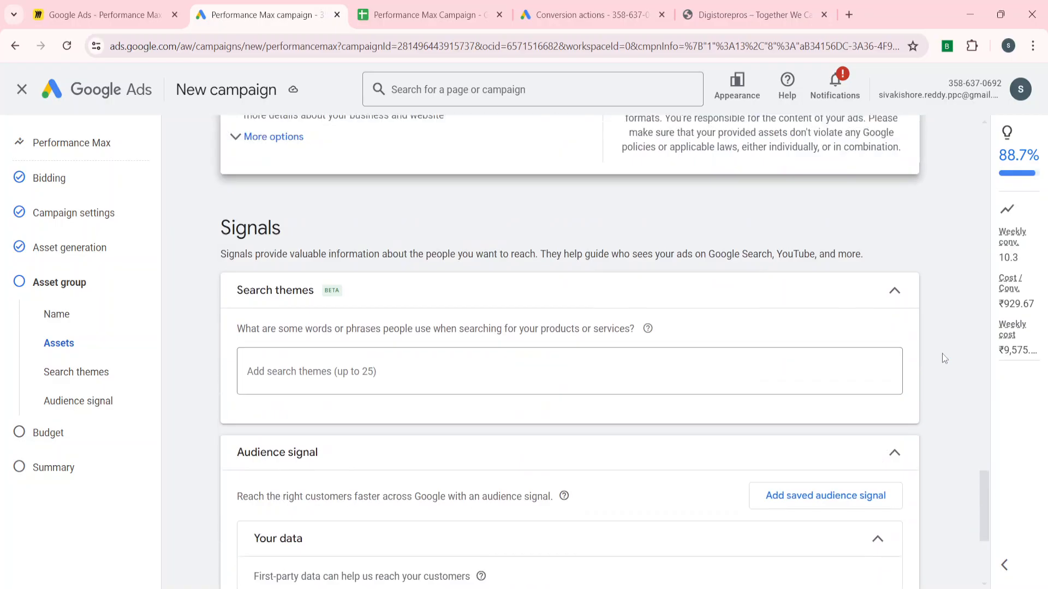
{"action": "scroll", "coordinate": [942, 358], "scroll_direction": "up", "scroll_amount": 13}
{"action": "scroll", "coordinate": [942, 354], "scroll_direction": "up", "scroll_amount": 2}
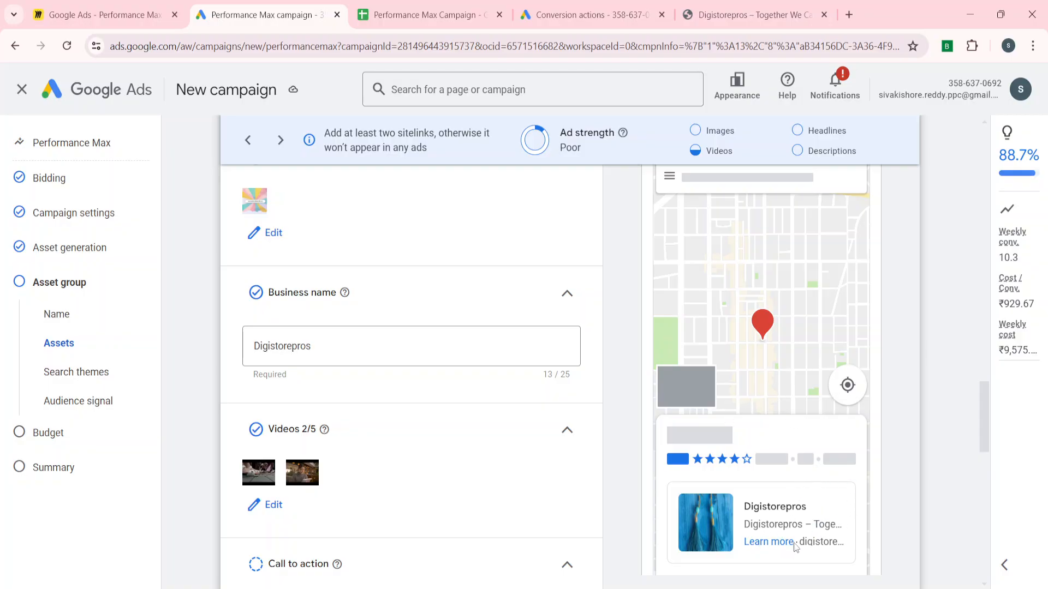
Step: Show the YouTube preview of the asset group and examine the local video ad
{"action": "scroll", "coordinate": [846, 371], "scroll_direction": "up", "scroll_amount": 4}
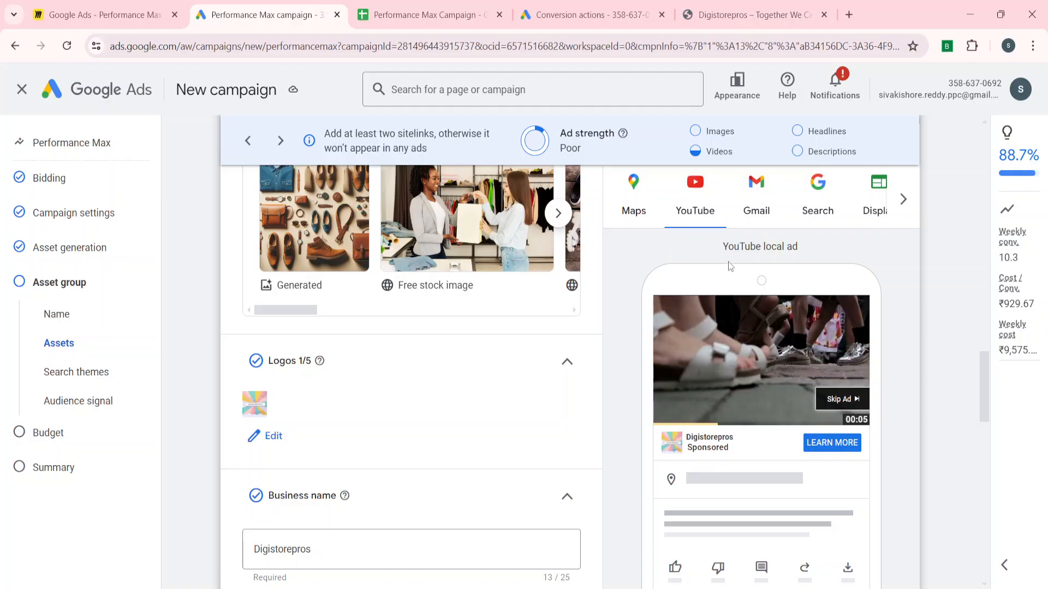
{"action": "scroll", "coordinate": [681, 277], "scroll_direction": "up", "scroll_amount": 3}
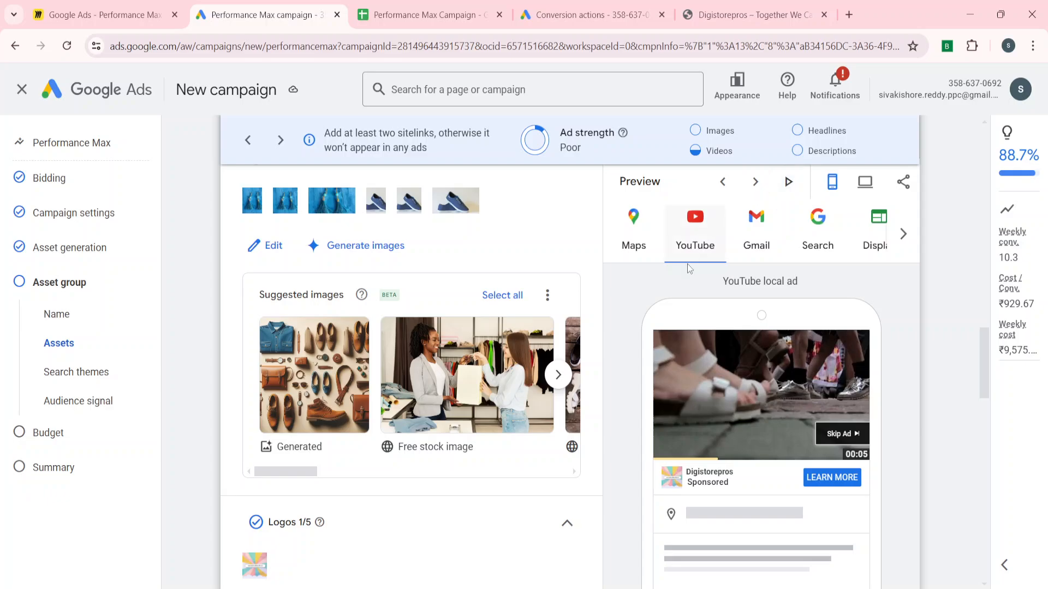
{"action": "scroll", "coordinate": [664, 358], "scroll_direction": "down", "scroll_amount": 3}
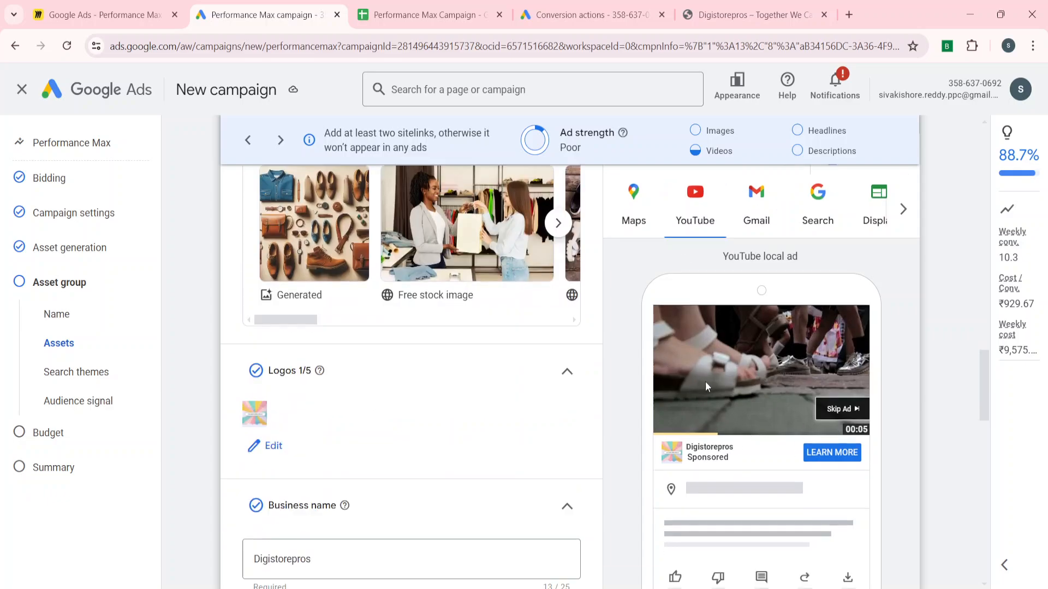
Step: Switch the ad preview to Gmail and examine the ad in its closed form
{"action": "left_click", "coordinate": [754, 216]}
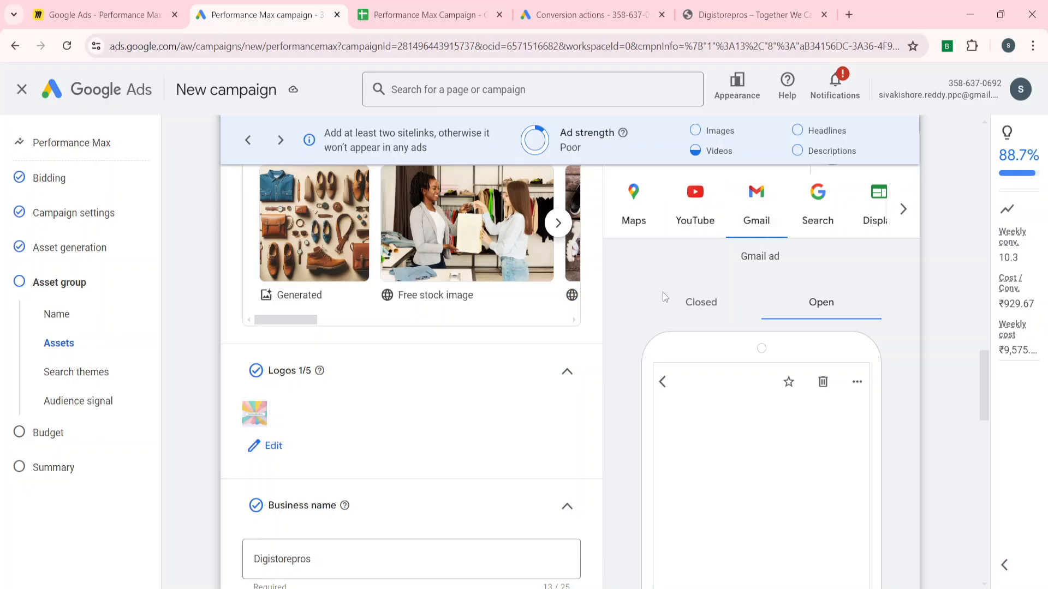
{"action": "scroll", "coordinate": [631, 405], "scroll_direction": "down", "scroll_amount": 3}
{"action": "scroll", "coordinate": [631, 405], "scroll_direction": "down", "scroll_amount": 3}
{"action": "scroll", "coordinate": [631, 405], "scroll_direction": "up", "scroll_amount": 2}
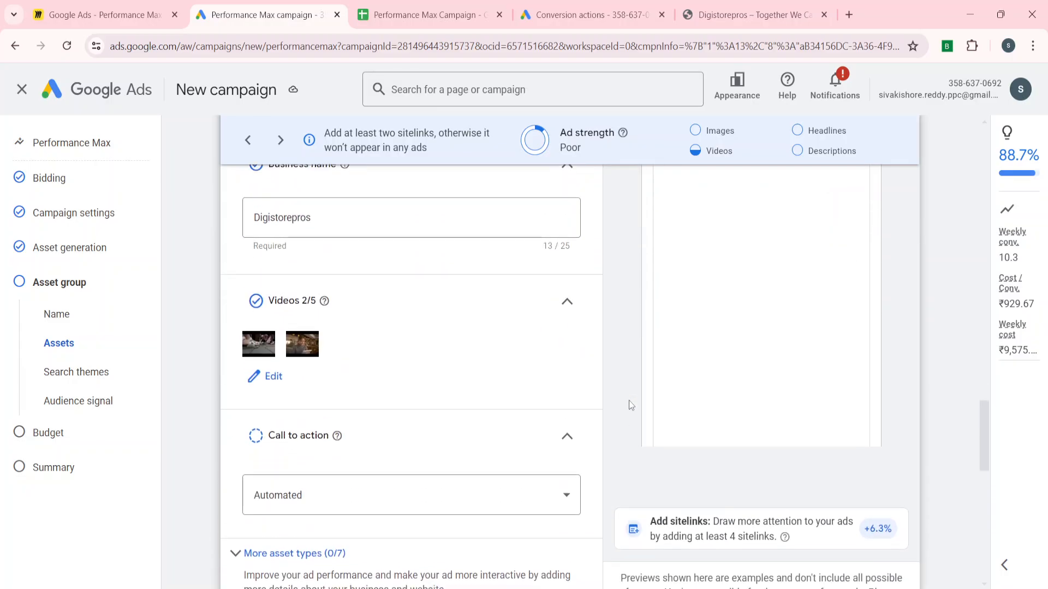
{"action": "scroll", "coordinate": [631, 405], "scroll_direction": "up", "scroll_amount": 3}
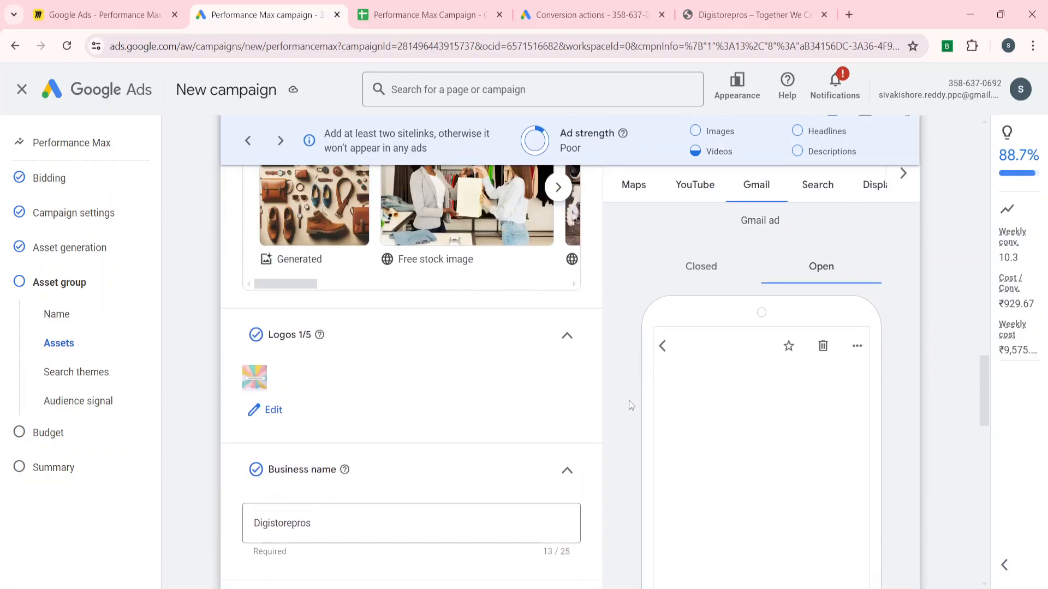
{"action": "left_click", "coordinate": [704, 283]}
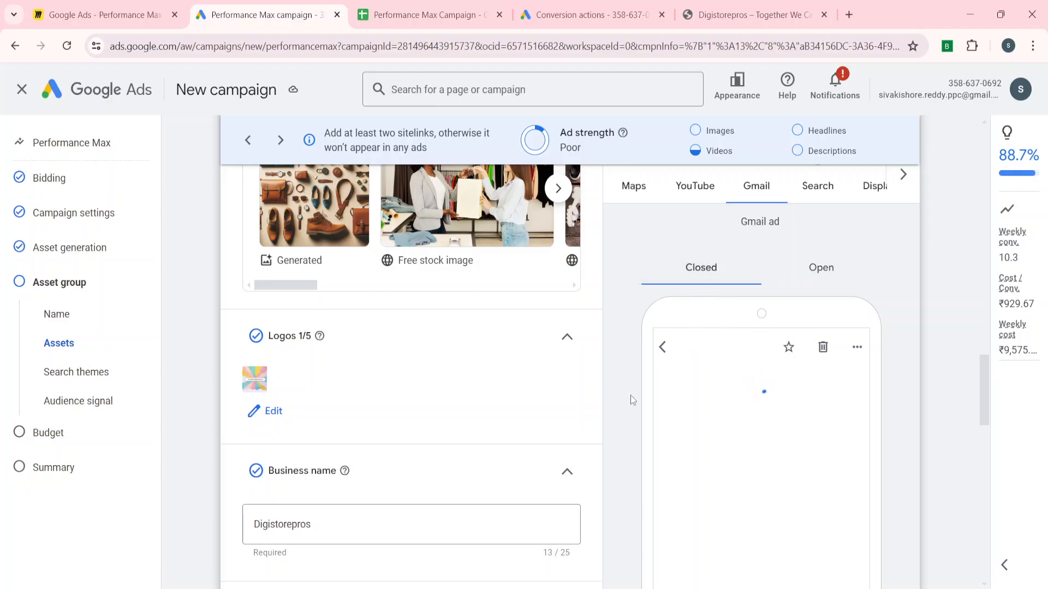
{"action": "scroll", "coordinate": [631, 395], "scroll_direction": "down", "scroll_amount": 1}
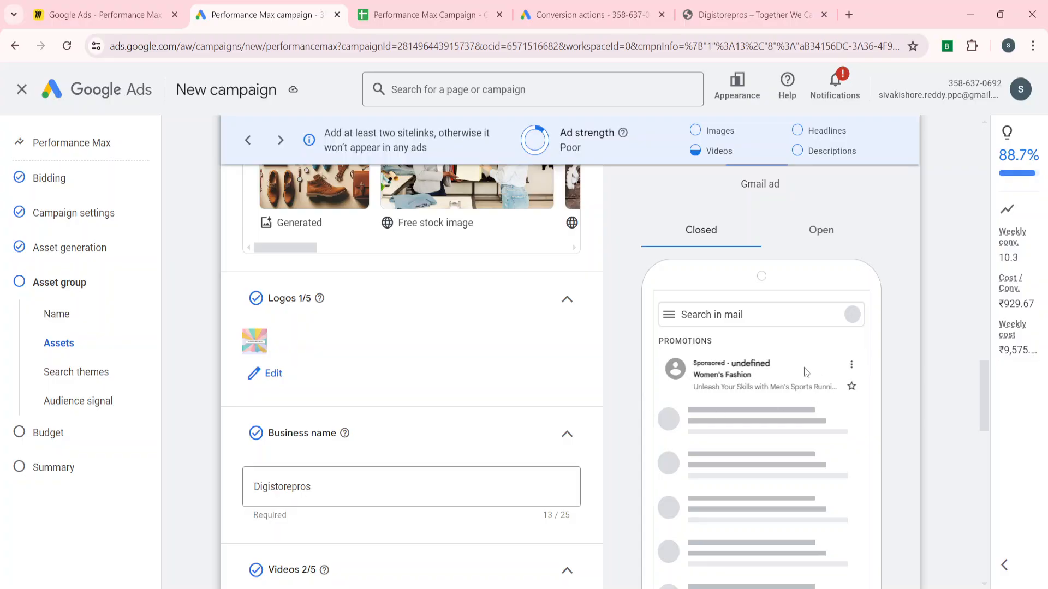
Step: Show the Gmail ad preview in its open form and examine the image, description and store actions
{"action": "scroll", "coordinate": [647, 350], "scroll_direction": "up", "scroll_amount": 2}
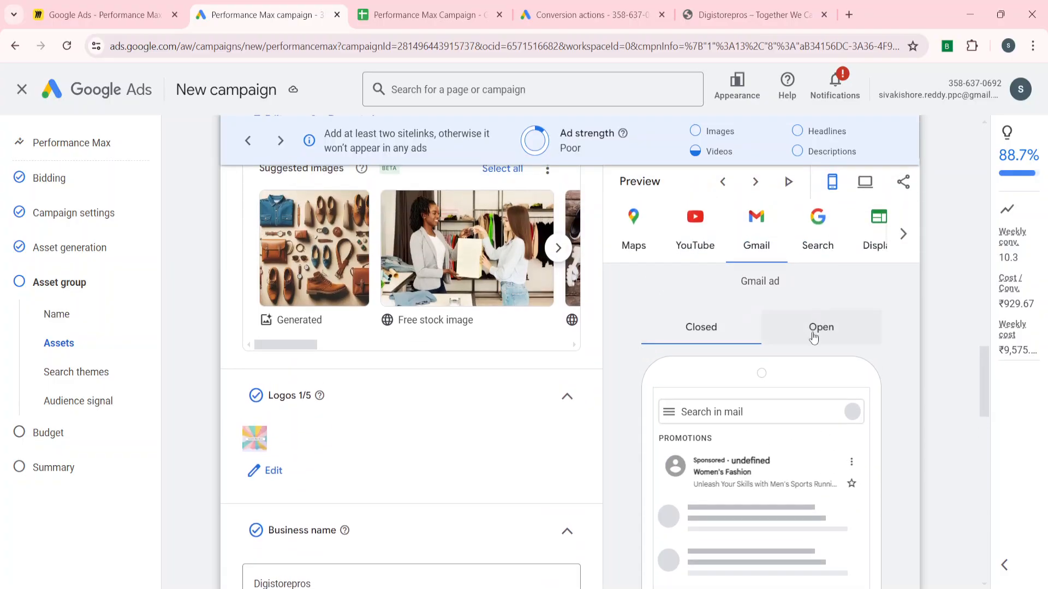
{"action": "left_click", "coordinate": [813, 338]}
{"action": "scroll", "coordinate": [646, 425], "scroll_direction": "down", "scroll_amount": 3}
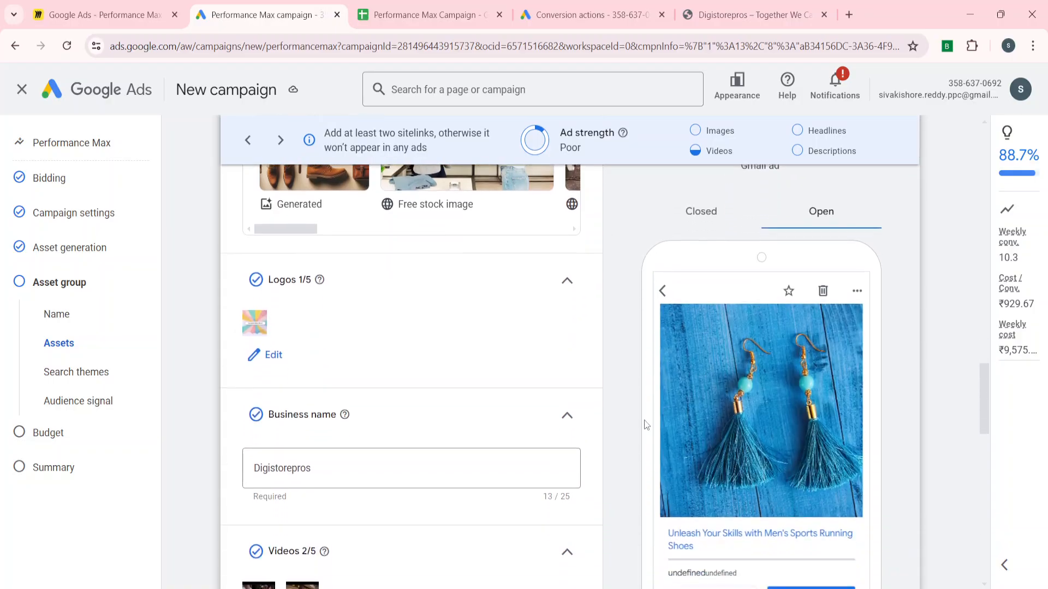
{"action": "scroll", "coordinate": [646, 425], "scroll_direction": "down", "scroll_amount": 2}
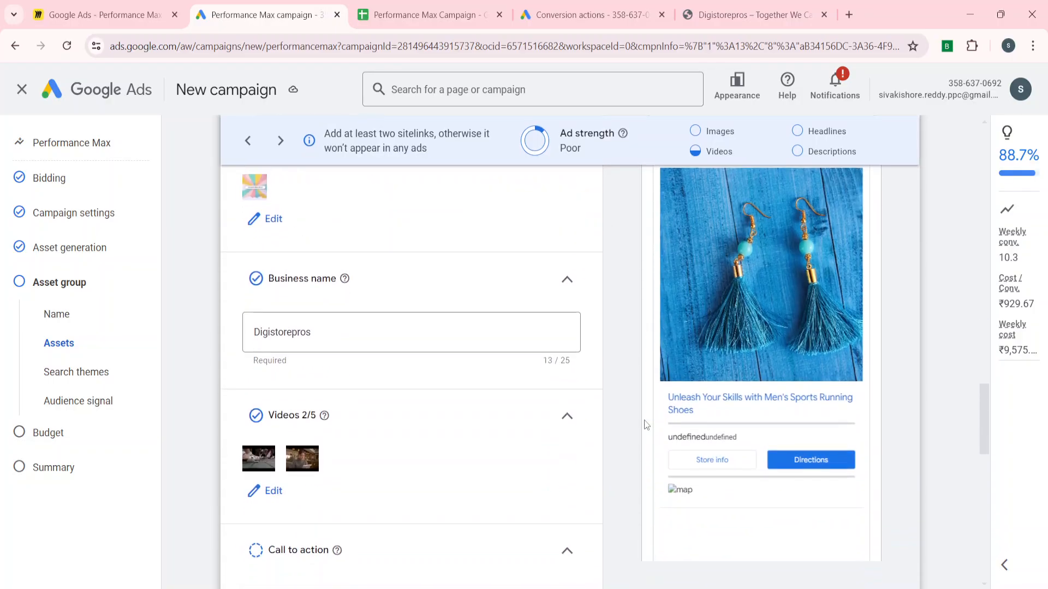
{"action": "scroll", "coordinate": [645, 424], "scroll_direction": "up", "scroll_amount": 4}
{"action": "scroll", "coordinate": [645, 425], "scroll_direction": "down", "scroll_amount": 2}
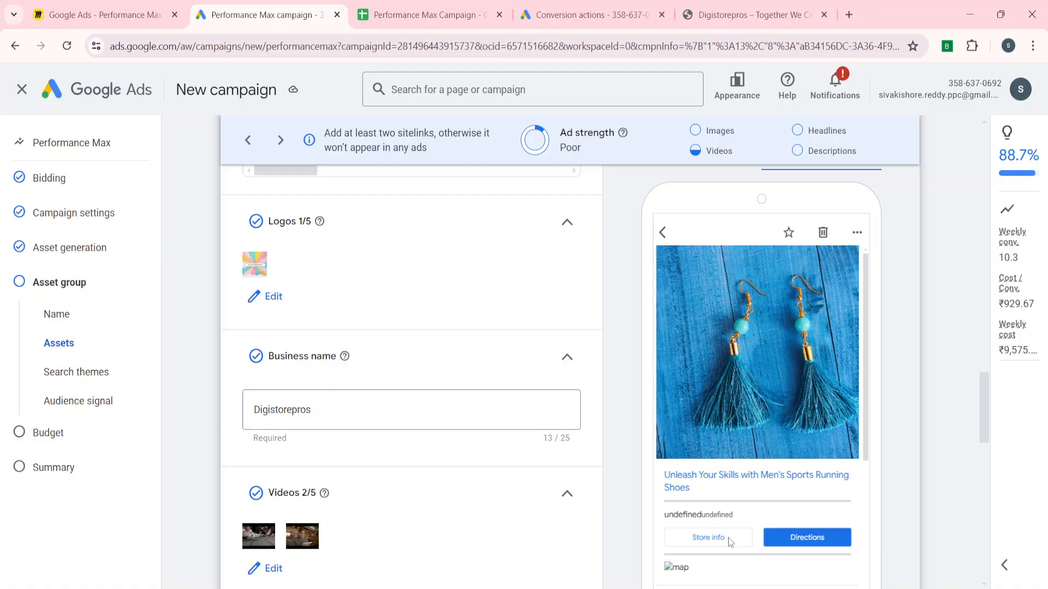
Step: Switch the ad preview to Search and examine the local ad, including its Directions action
{"action": "scroll", "coordinate": [656, 337], "scroll_direction": "up", "scroll_amount": 3}
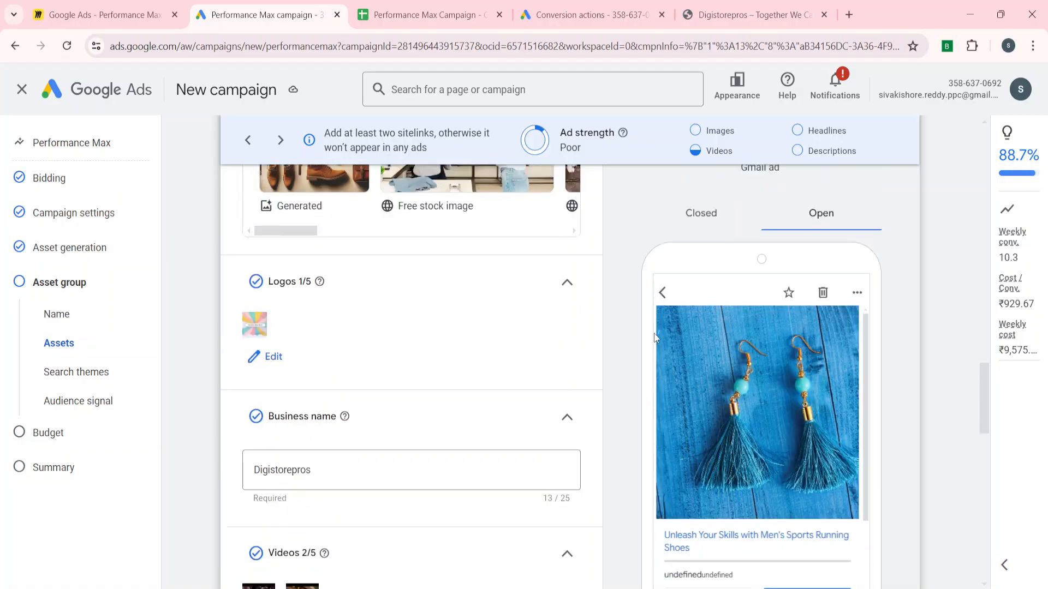
{"action": "left_click", "coordinate": [816, 214]}
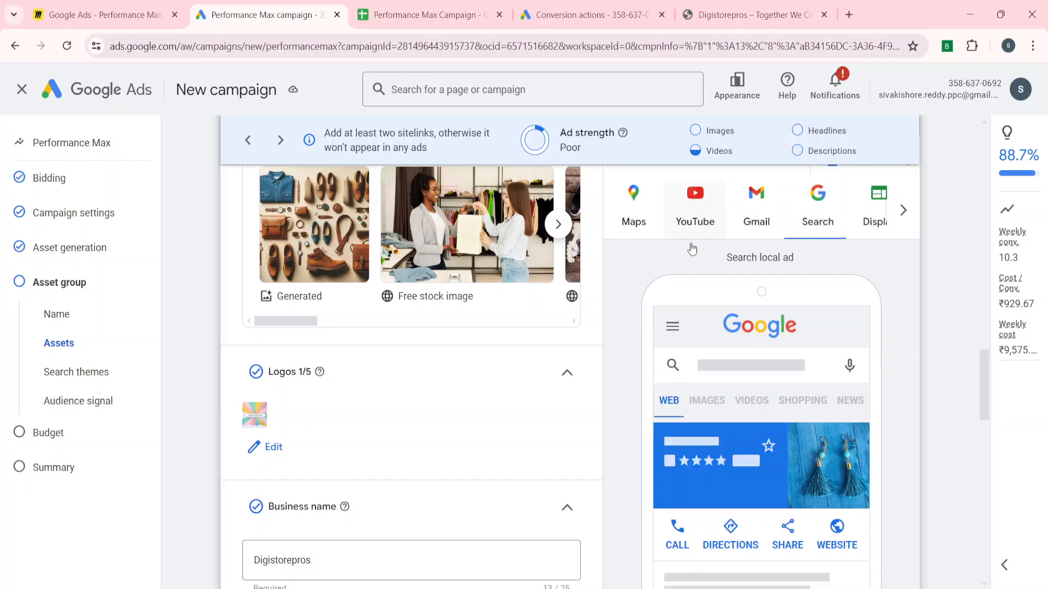
{"action": "scroll", "coordinate": [698, 407], "scroll_direction": "down", "scroll_amount": 2}
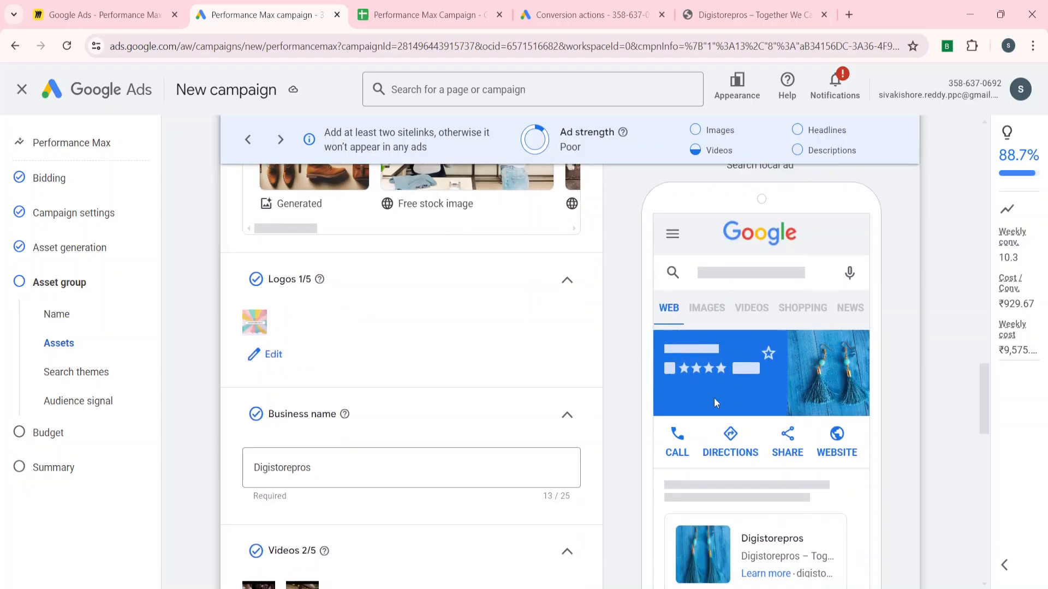
{"action": "left_click_drag", "start_coordinate": [756, 459], "coordinate": [741, 443]}
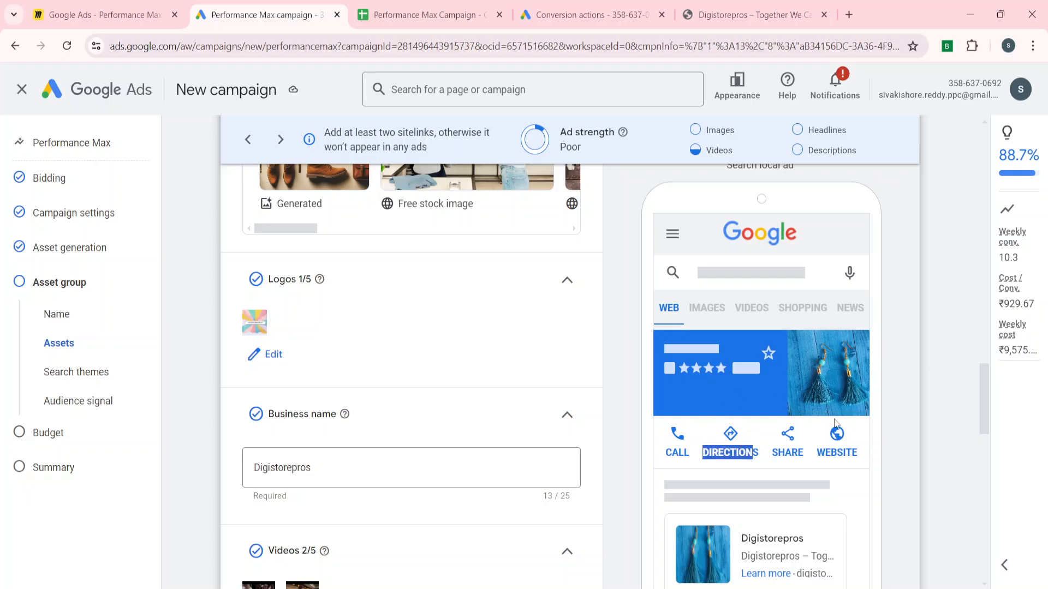
{"action": "left_click", "coordinate": [913, 369]}
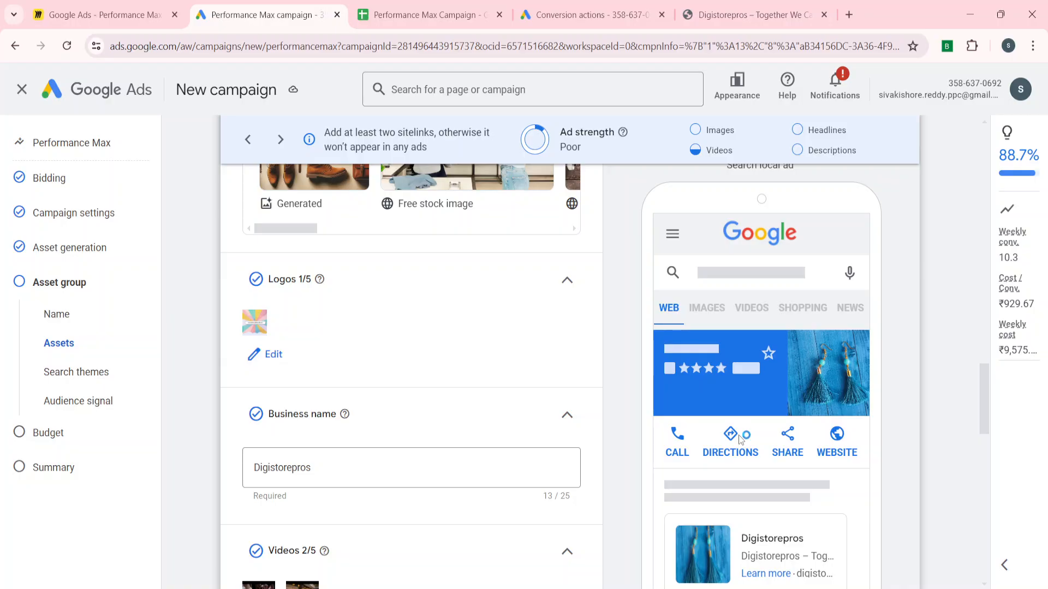
Step: Switch the ad preview to Display and examine the 300x250 local ad with its store actions
{"action": "scroll", "coordinate": [739, 434], "scroll_direction": "up", "scroll_amount": 2}
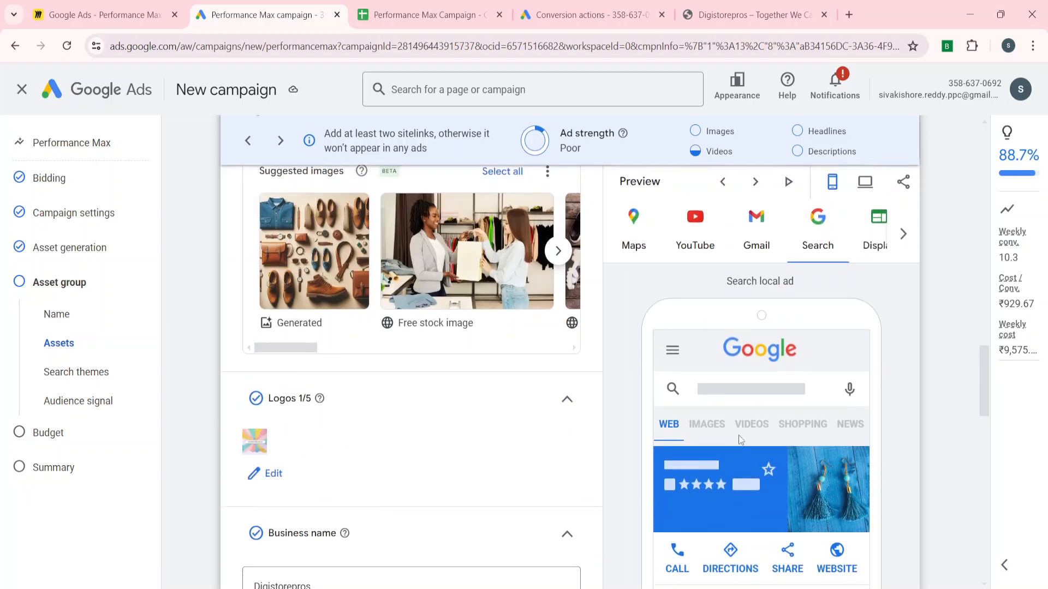
{"action": "left_click", "coordinate": [882, 238]}
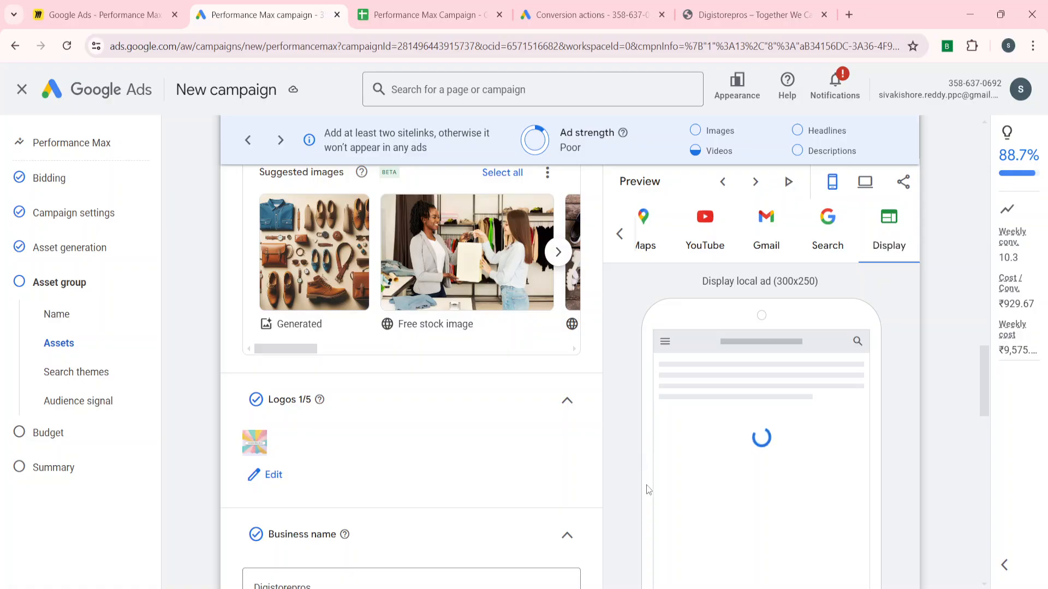
{"action": "scroll", "coordinate": [633, 498], "scroll_direction": "down", "scroll_amount": 2}
{"action": "scroll", "coordinate": [633, 498], "scroll_direction": "down", "scroll_amount": 1}
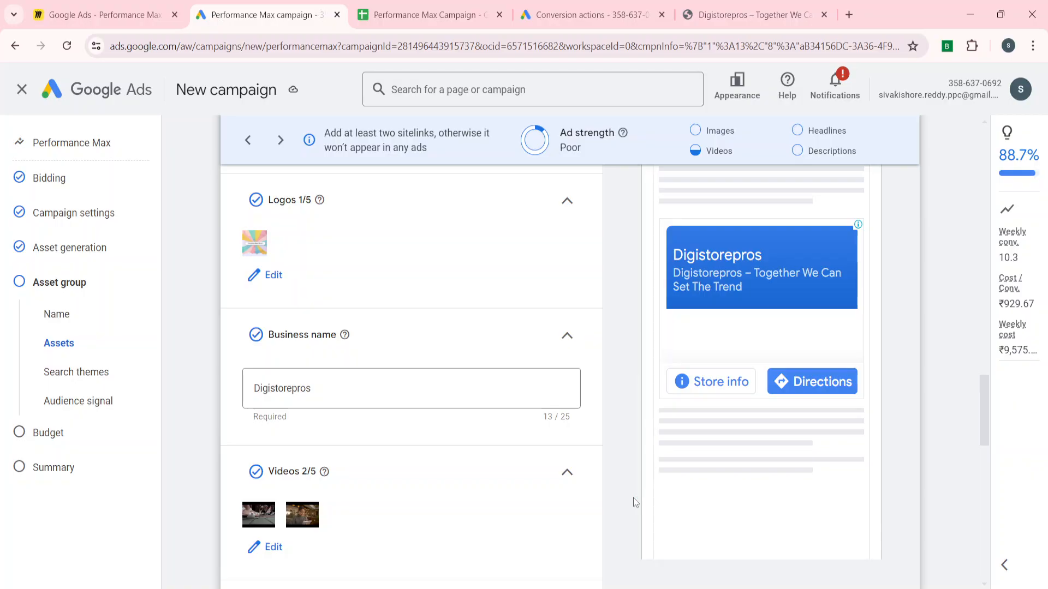
{"action": "scroll", "coordinate": [633, 498], "scroll_direction": "up", "scroll_amount": 5}
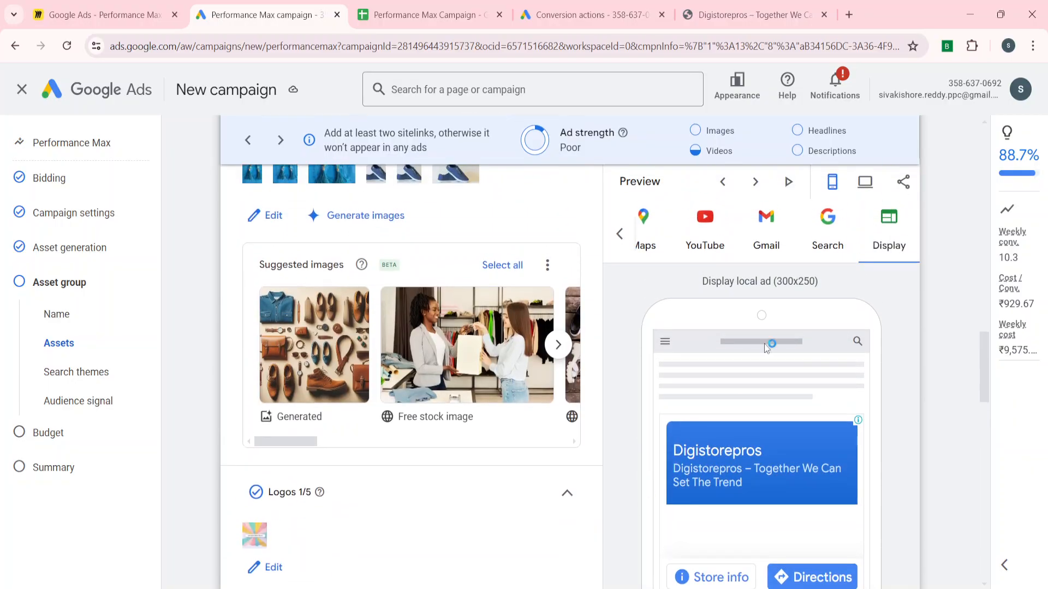
Step: Switch the ad preview to desktop and check the Display, Search, Gmail, YouTube and Maps channels
{"action": "left_click", "coordinate": [868, 188]}
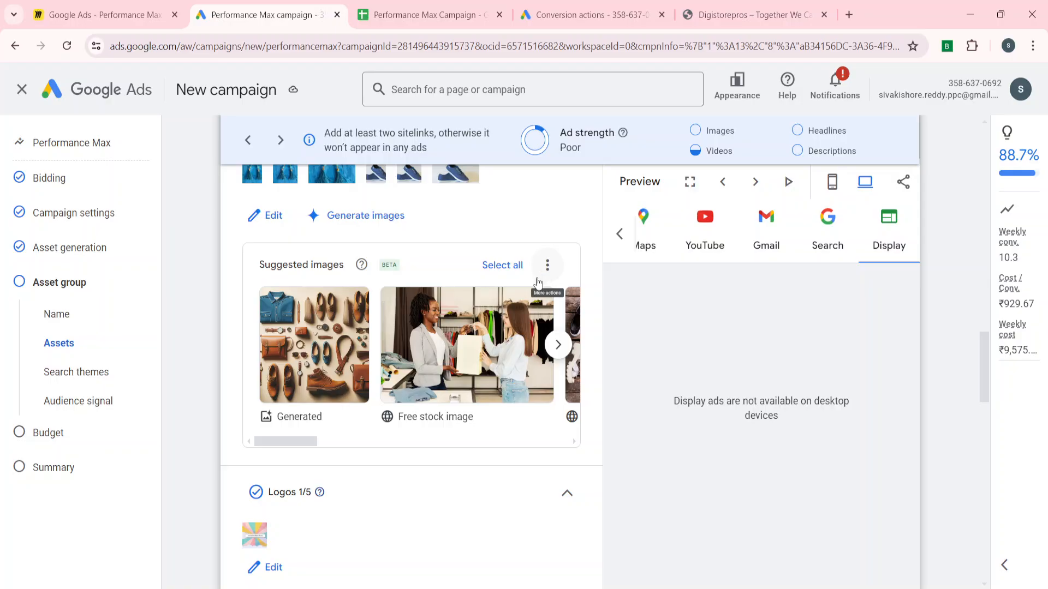
{"action": "left_click", "coordinate": [823, 240]}
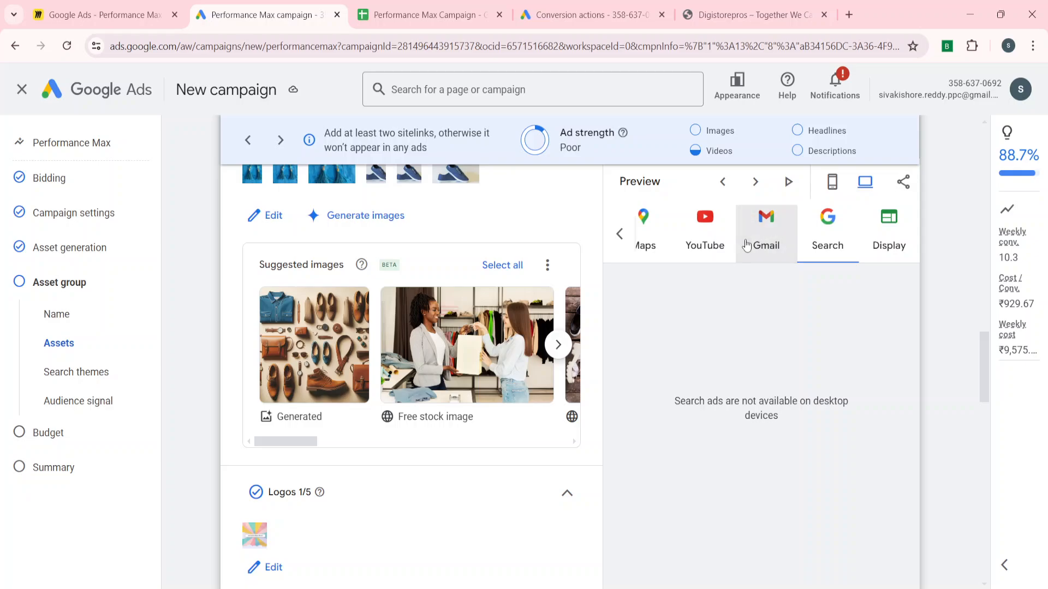
{"action": "left_click", "coordinate": [745, 244]}
{"action": "left_click", "coordinate": [698, 248]}
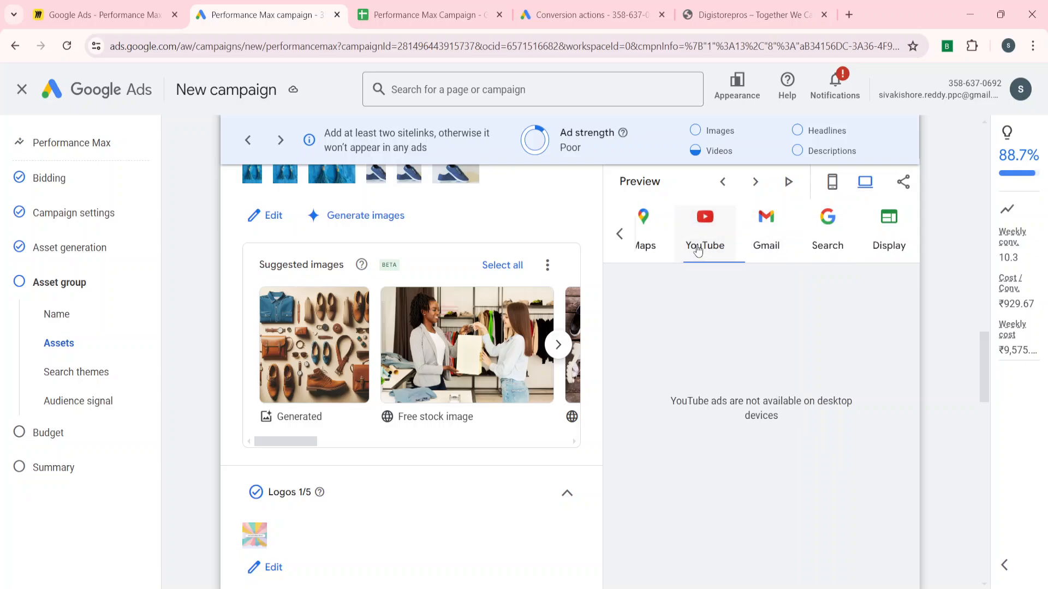
{"action": "left_click", "coordinate": [619, 254]}
{"action": "left_click", "coordinate": [635, 243]}
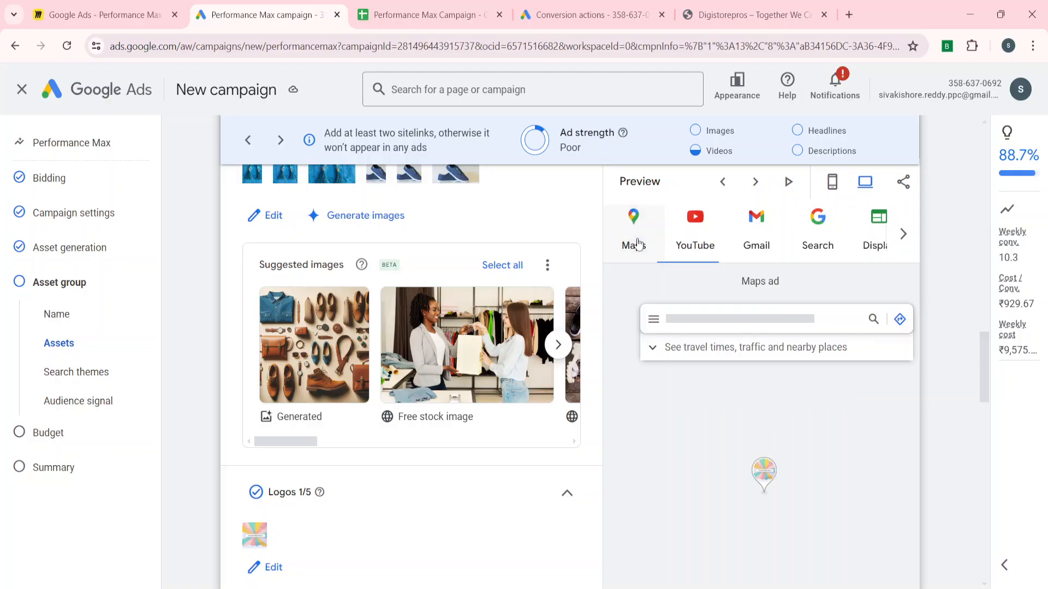
Step: Start automatic playback of the ad previews and check the YouTube and Gmail channels on desktop
{"action": "left_click", "coordinate": [787, 185]}
{"action": "scroll", "coordinate": [643, 302], "scroll_direction": "up", "scroll_amount": 6}
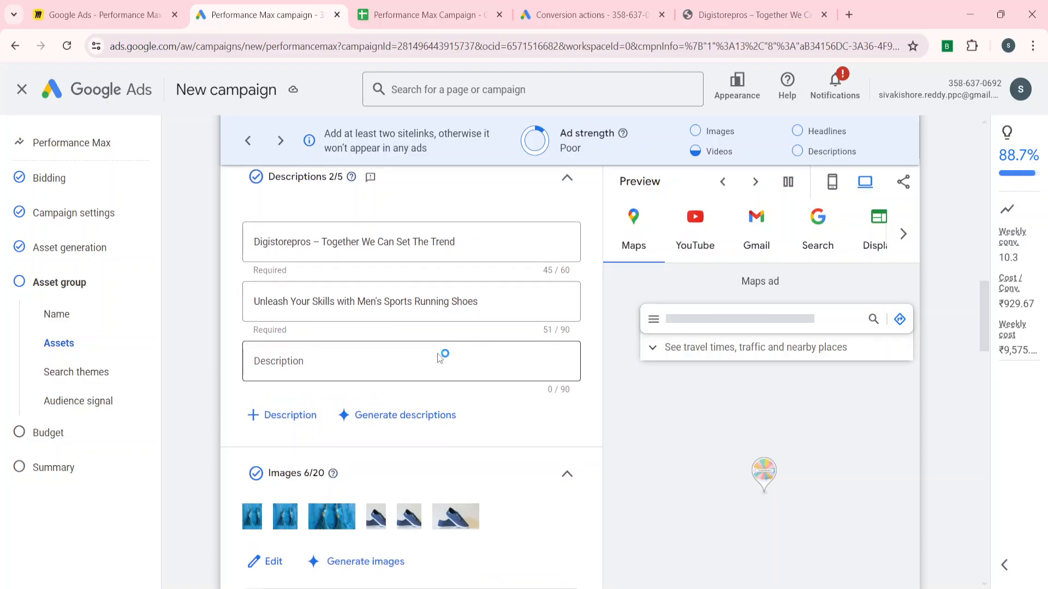
{"action": "scroll", "coordinate": [439, 357], "scroll_direction": "down", "scroll_amount": 4}
{"action": "scroll", "coordinate": [439, 357], "scroll_direction": "down", "scroll_amount": 5}
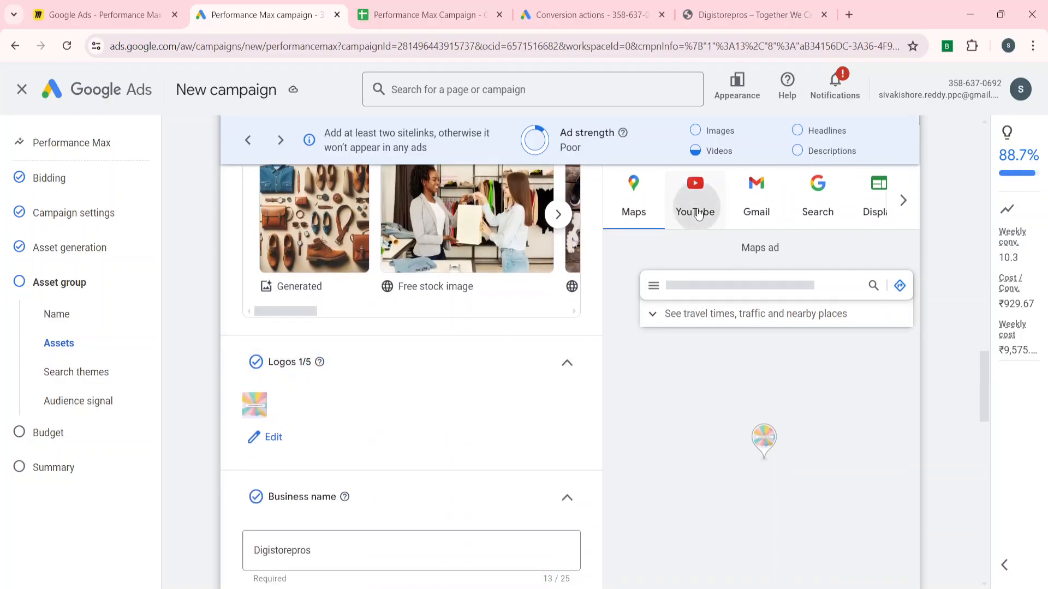
{"action": "left_click", "coordinate": [695, 212]}
{"action": "left_click", "coordinate": [743, 219]}
{"action": "scroll", "coordinate": [791, 199], "scroll_direction": "up", "scroll_amount": 1}
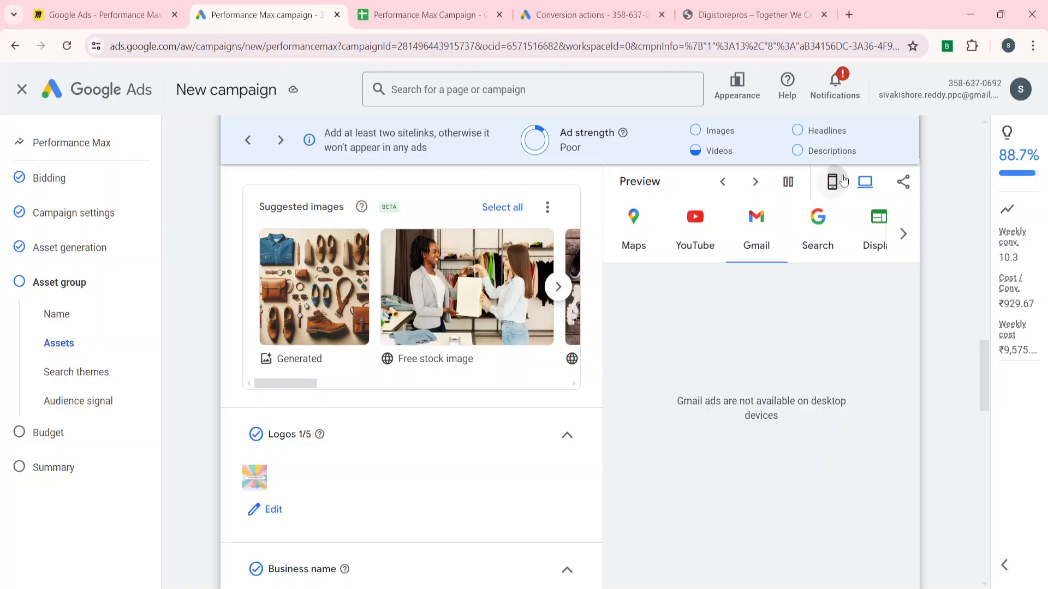
Step: Return the ad preview to mobile and examine the Search and Display local ads
{"action": "left_click", "coordinate": [843, 180]}
{"action": "left_click", "coordinate": [817, 229]}
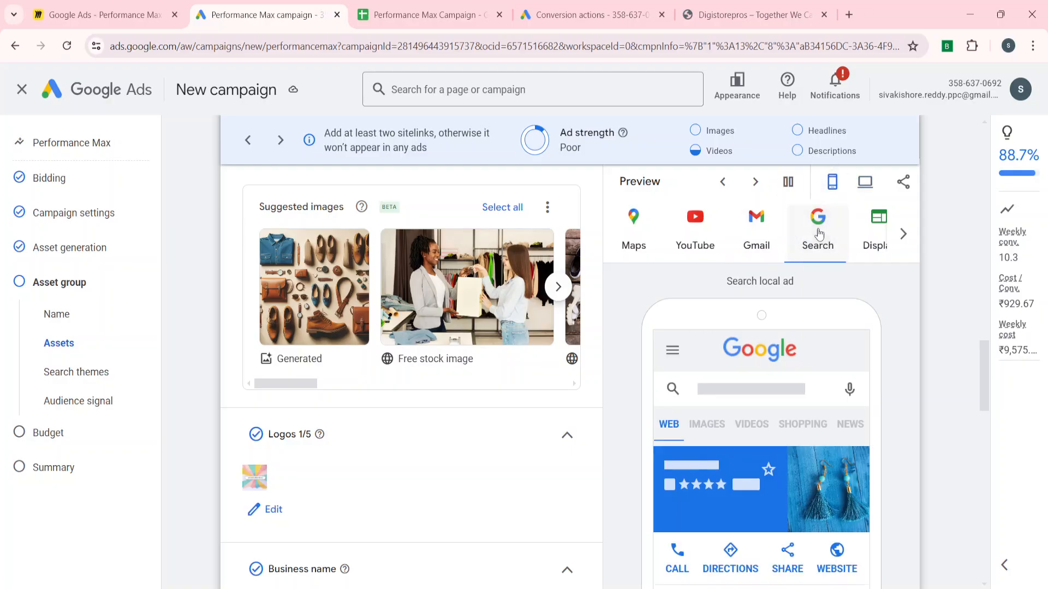
{"action": "left_click", "coordinate": [865, 239]}
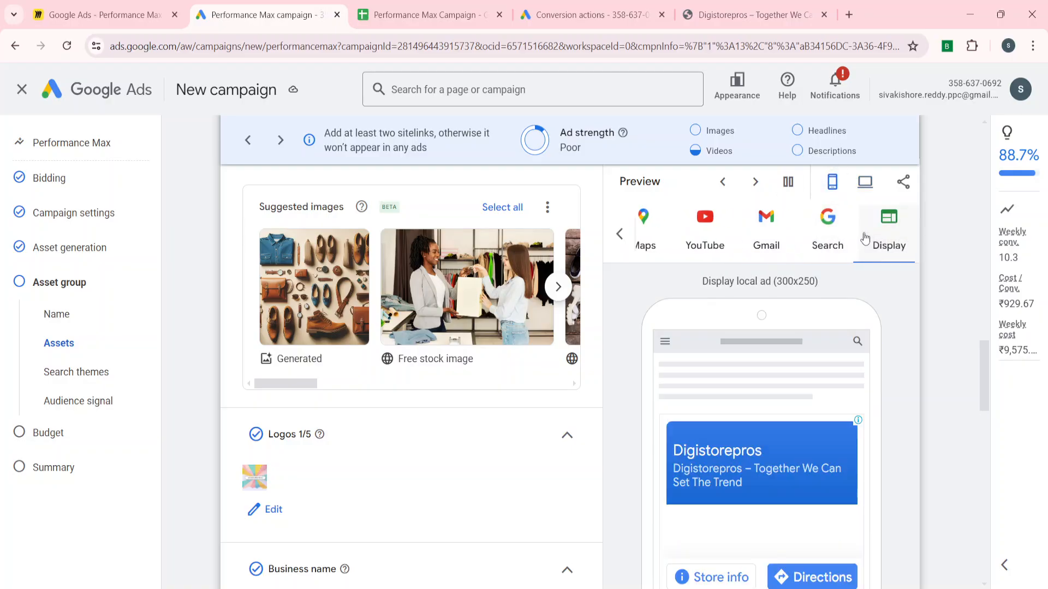
Step: Set the ad preview back to desktop and compare the YouTube, Search, Gmail and Maps channels
{"action": "left_click", "coordinate": [865, 181]}
{"action": "left_click", "coordinate": [703, 238]}
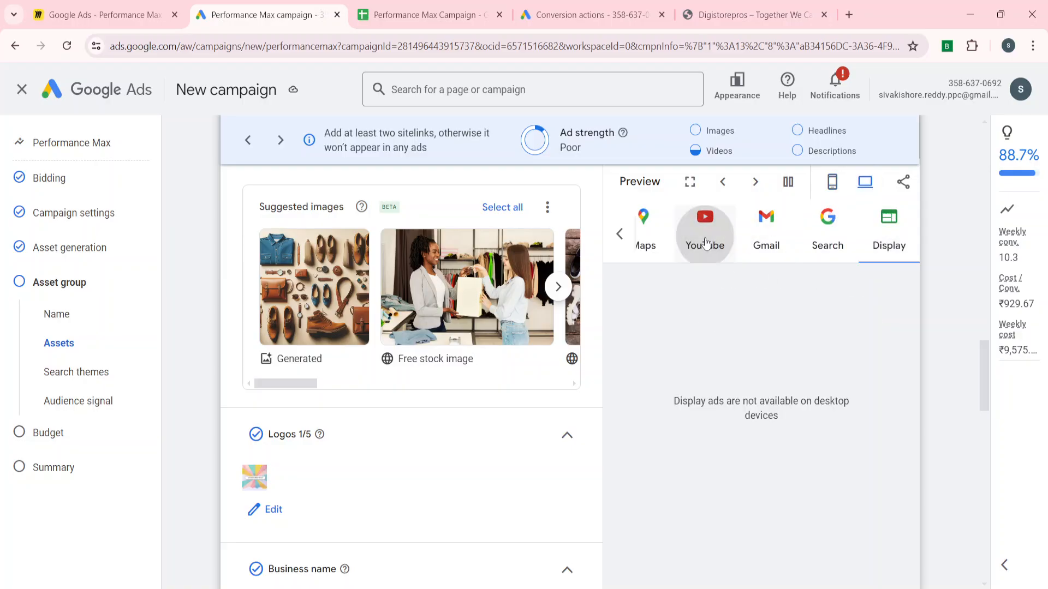
{"action": "left_click", "coordinate": [808, 234]}
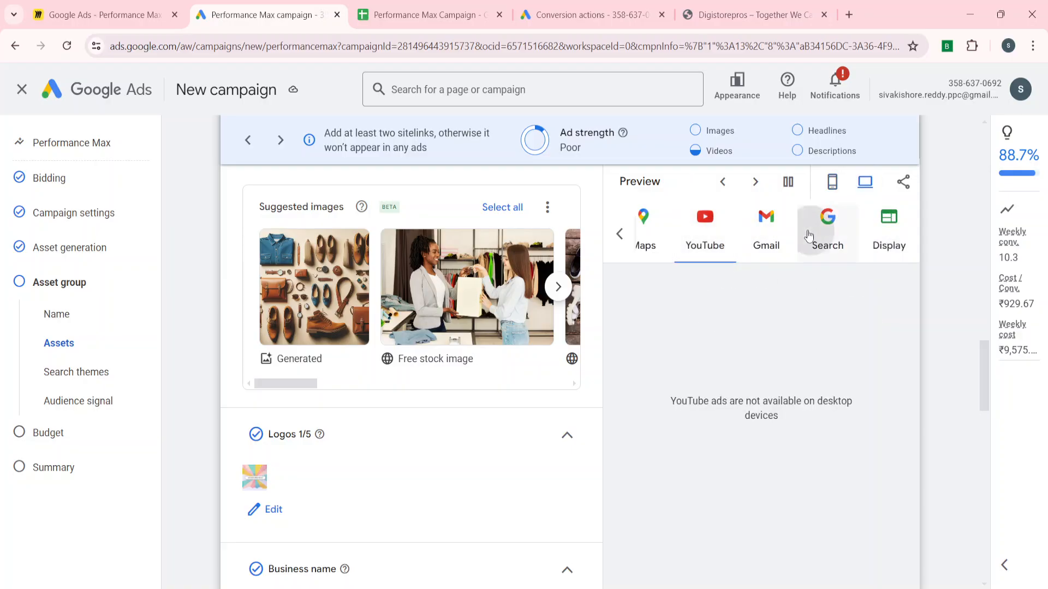
{"action": "left_click", "coordinate": [752, 236]}
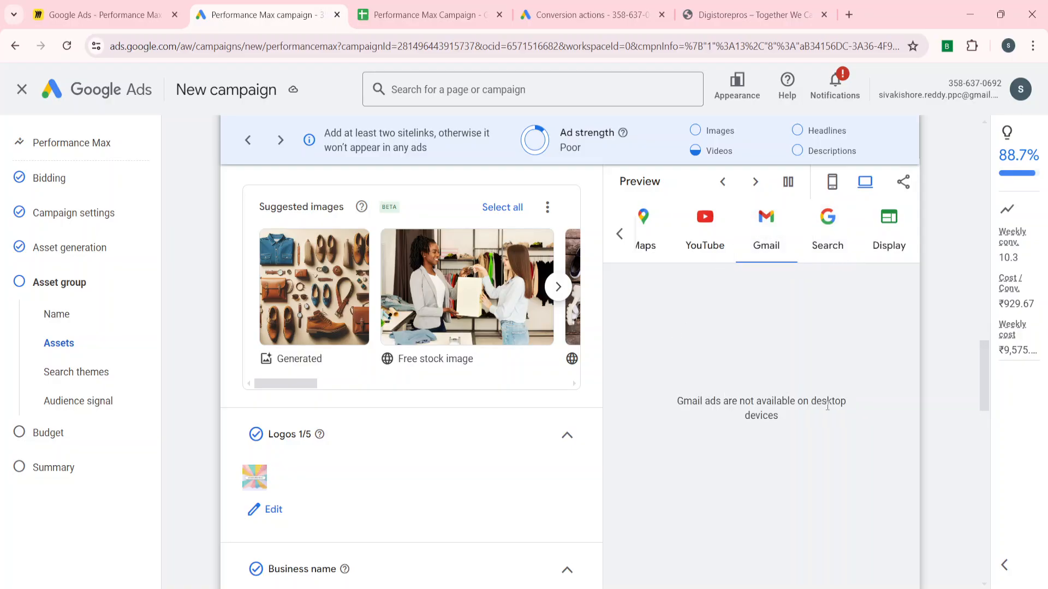
{"action": "left_click", "coordinate": [657, 242]}
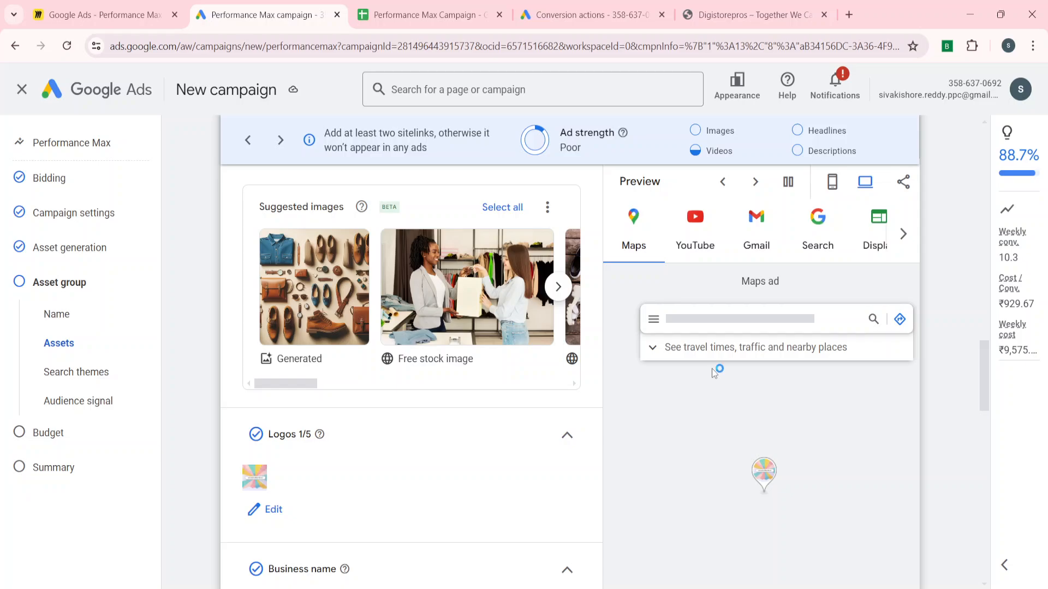
Step: Recheck the Gmail, Search and Display desktop previews and return to the Maps ad preview
{"action": "mouse_move", "coordinate": [496, 316]}
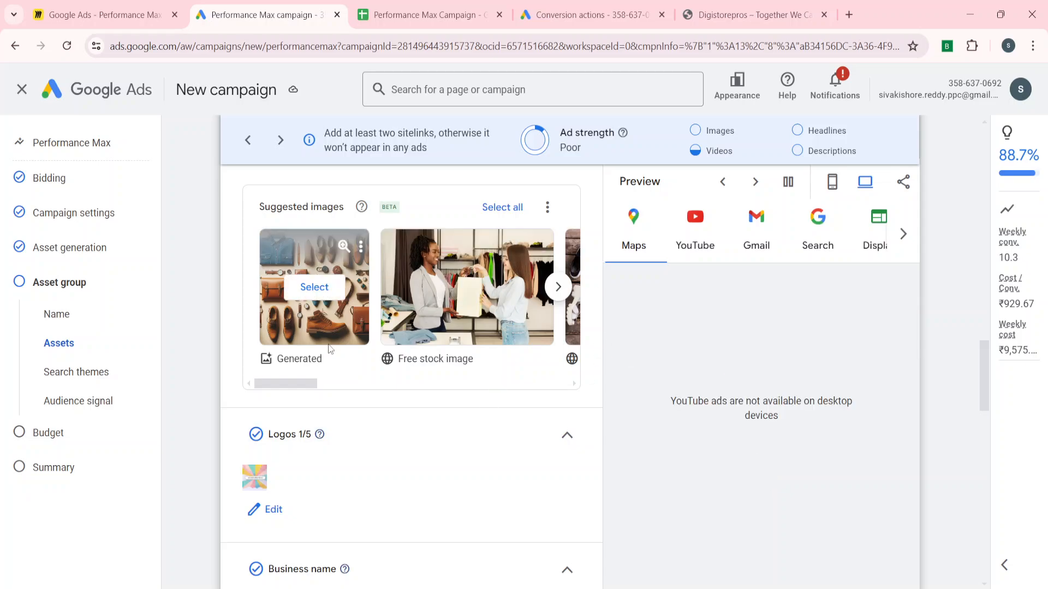
{"action": "left_click", "coordinate": [744, 239]}
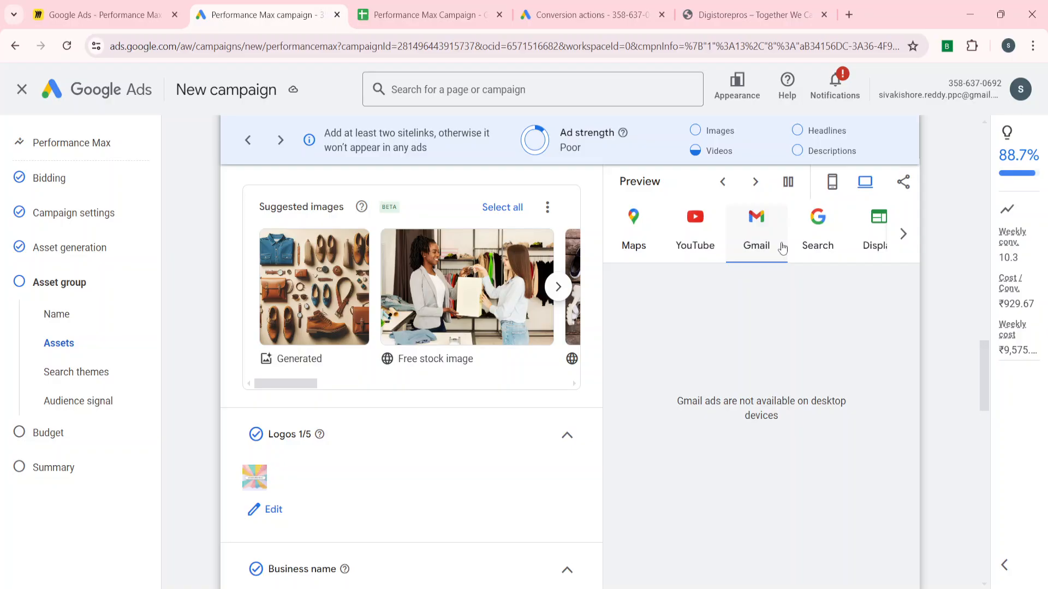
{"action": "left_click", "coordinate": [817, 241]}
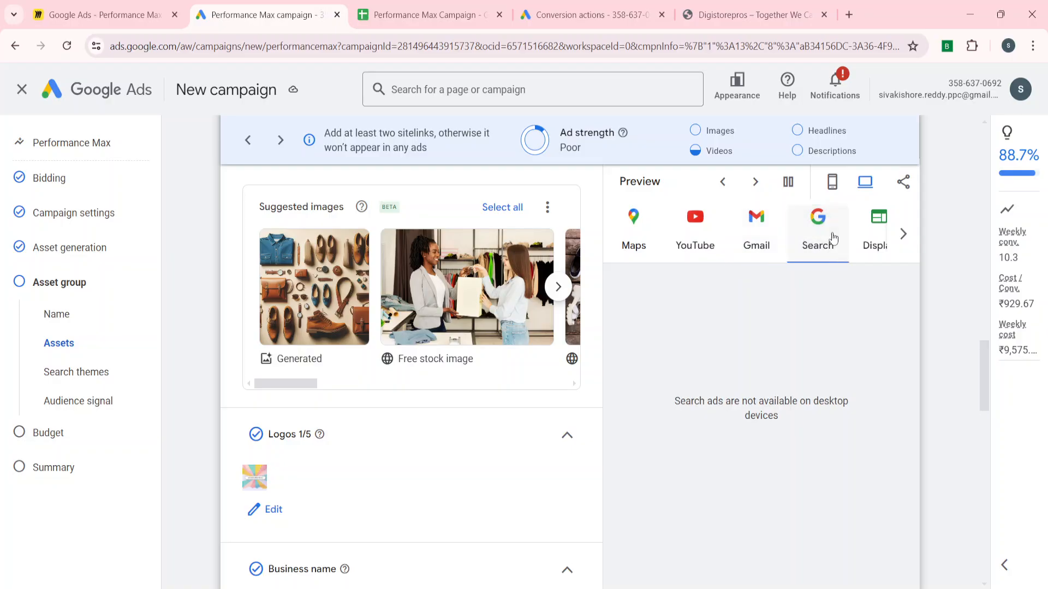
{"action": "left_click", "coordinate": [875, 238]}
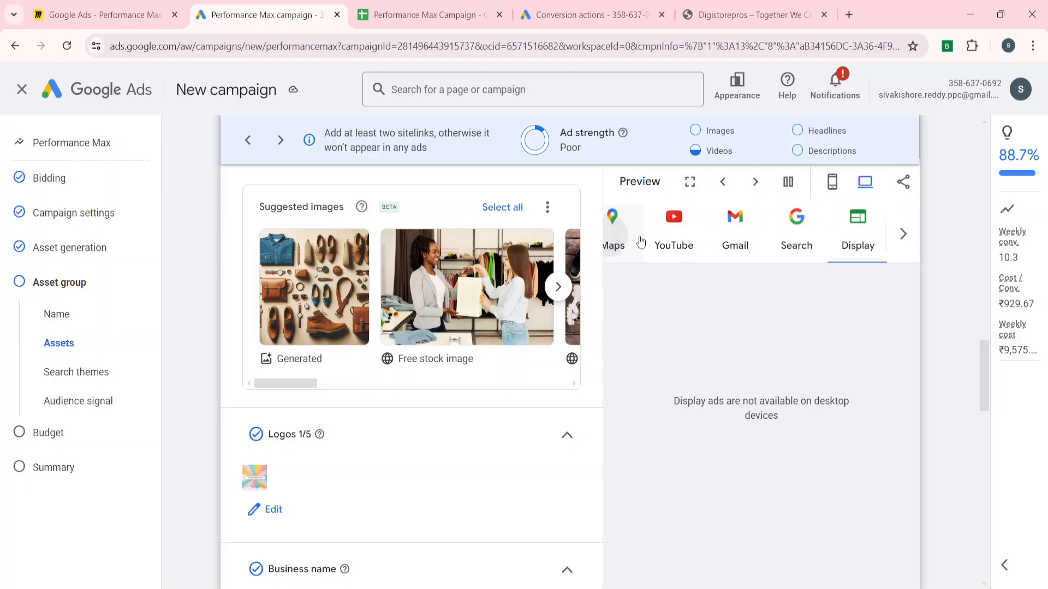
{"action": "left_click", "coordinate": [628, 240]}
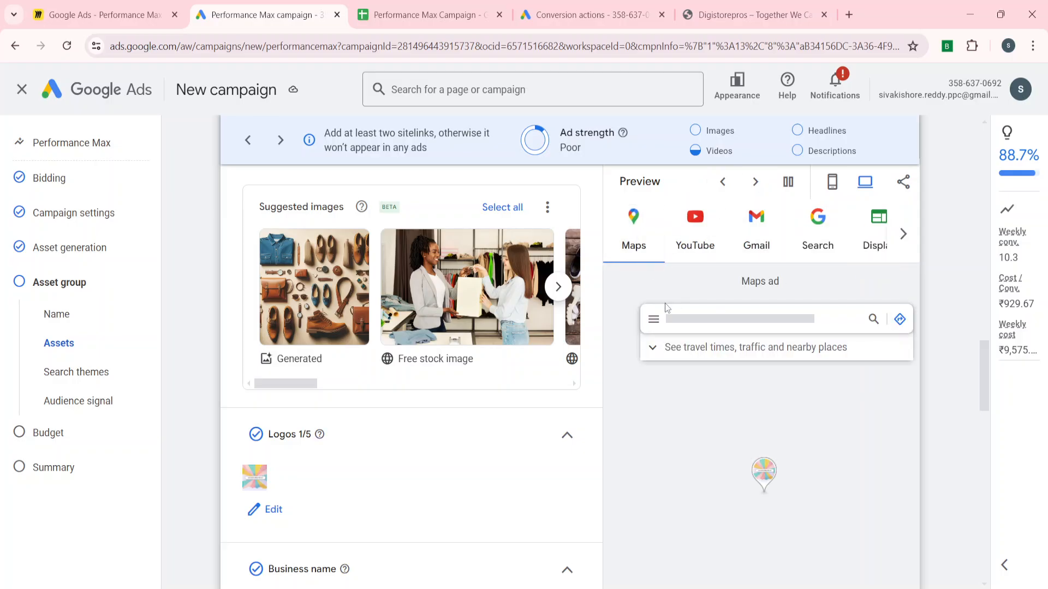
Step: Add "Digistorepros store nearme" as a search theme in the asset group's signals
{"action": "mouse_move", "coordinate": [554, 362]}
{"action": "scroll", "coordinate": [329, 358], "scroll_direction": "down", "scroll_amount": 13}
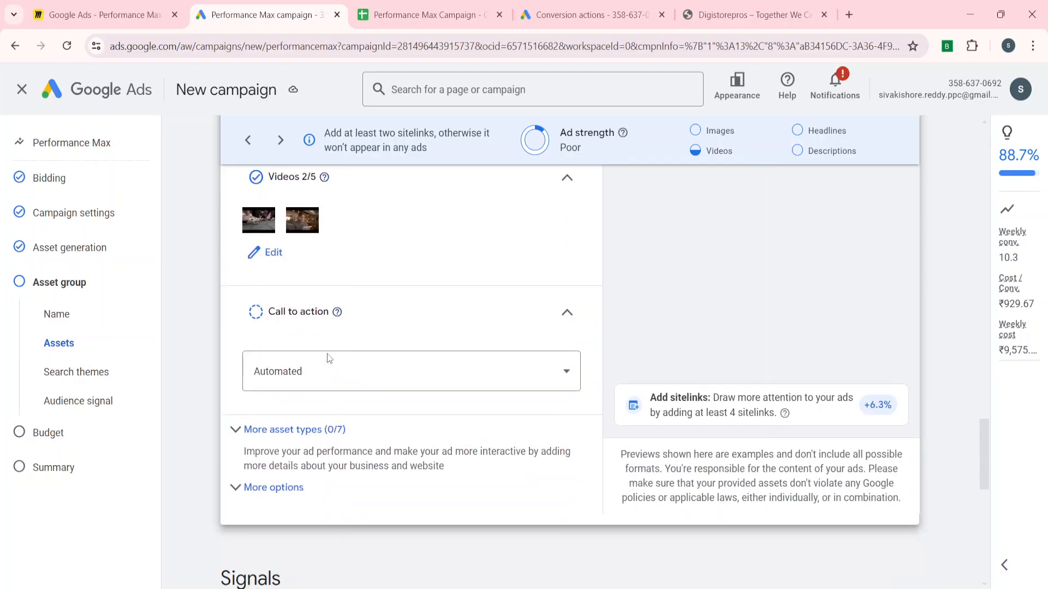
{"action": "scroll", "coordinate": [329, 358], "scroll_direction": "down", "scroll_amount": 3}
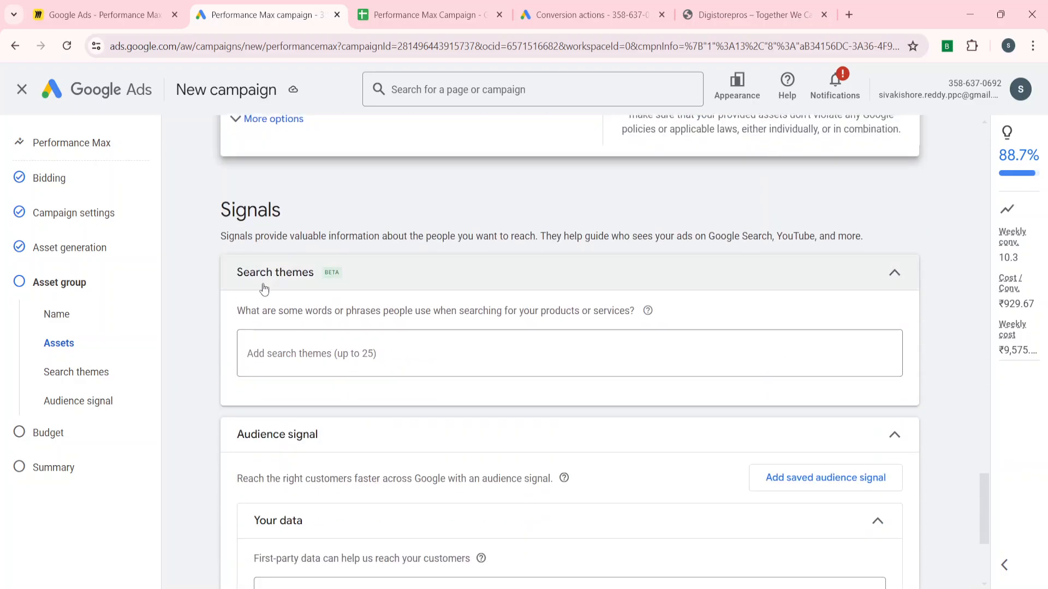
{"action": "left_click", "coordinate": [347, 360]}
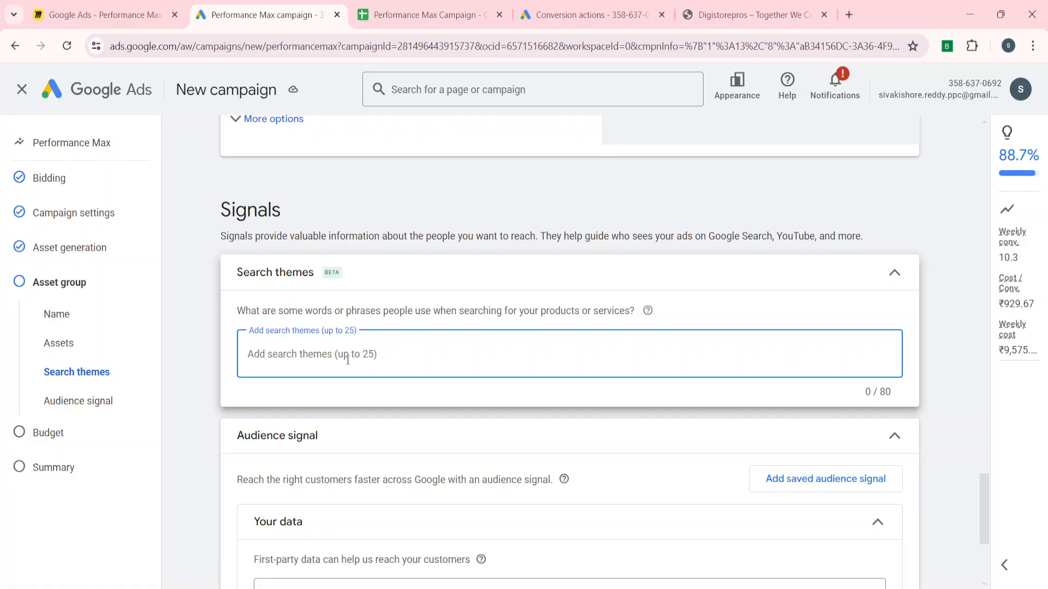
{"action": "type", "text": "D"}
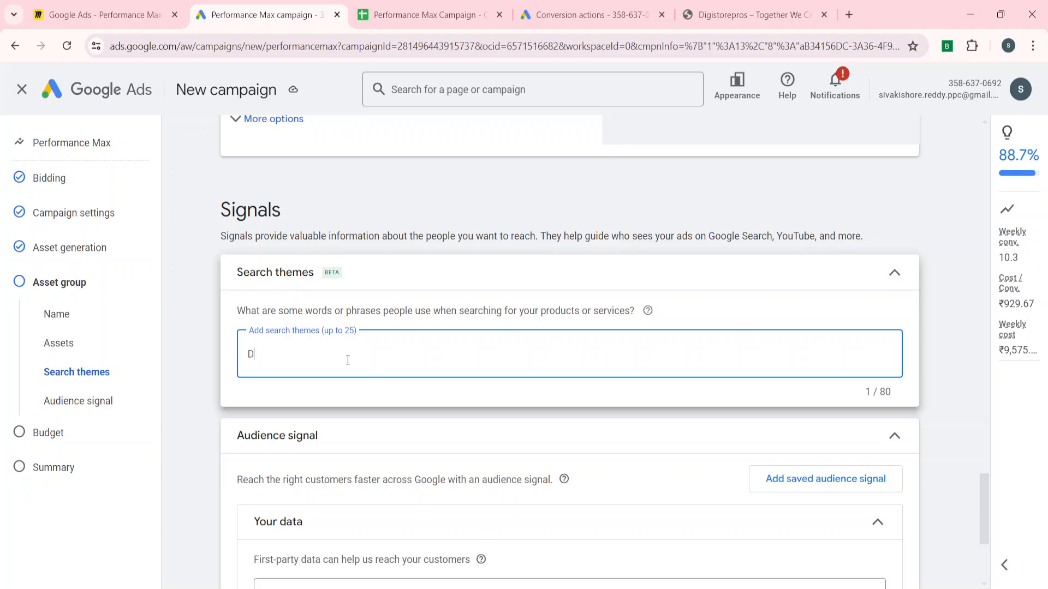
{"action": "type", "text": "igistpre"}
{"action": "key", "text": "BackSpace"}
{"action": "key", "text": "BackSpace"}
{"action": "type", "text": "ore"}
{"action": "key", "text": "BackSpace"}
{"action": "key", "text": "BackSpace"}
{"action": "key", "text": "BackSpace"}
{"action": "key", "text": "BackSpace"}
{"action": "type", "text": "ore ads"}
{"action": "key", "text": "BackSpace"}
{"action": "key", "text": "BackSpace"}
{"action": "key", "text": "BackSpace"}
{"action": "key", "text": "BackSpace"}
{"action": "key", "text": "BackSpace"}
{"action": "type", "text": "epr"}
{"action": "key", "text": "BackSpace"}
{"action": "type", "text": "rps"}
{"action": "key", "text": "BackSpace"}
{"action": "key", "text": "BackSpace"}
{"action": "type", "text": "os store nea"}
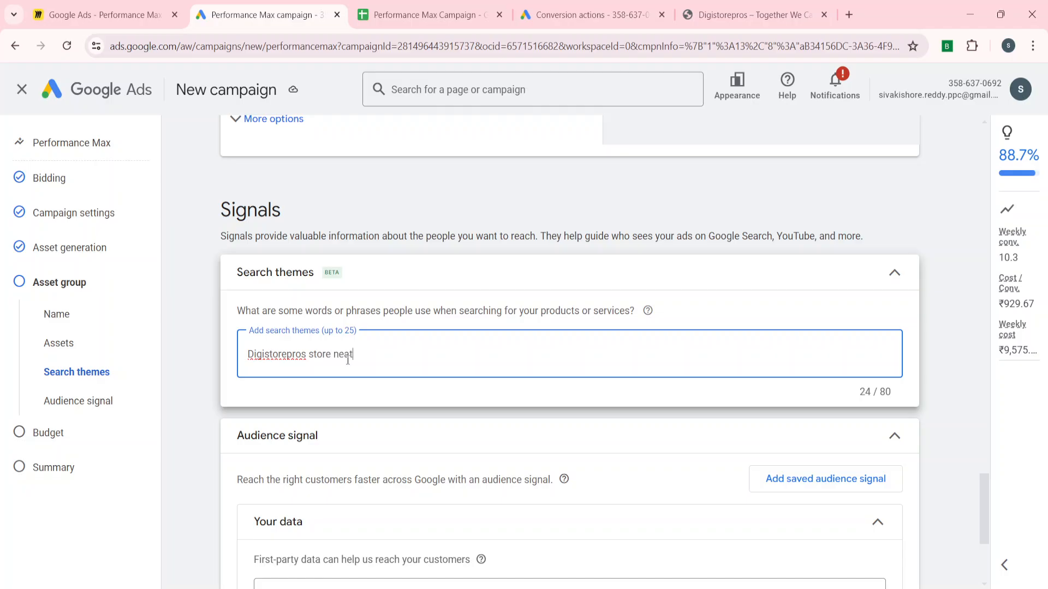
{"action": "type", "text": "rme"}
{"action": "key", "text": "Return"}
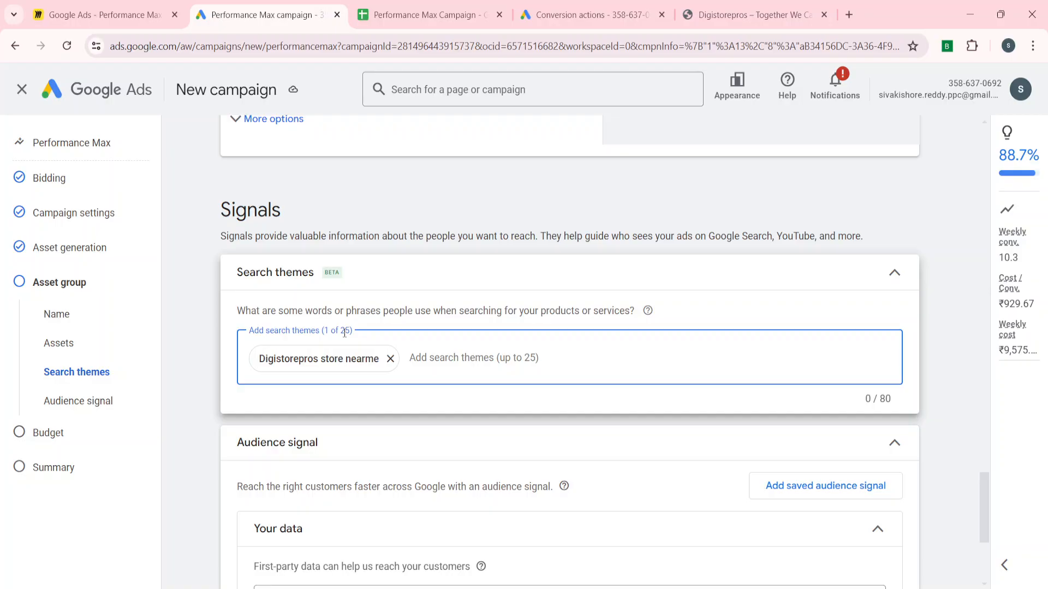
Step: Review the audience signal options, leave them empty and continue to the campaign budget
{"action": "scroll", "coordinate": [305, 425], "scroll_direction": "down", "scroll_amount": 2}
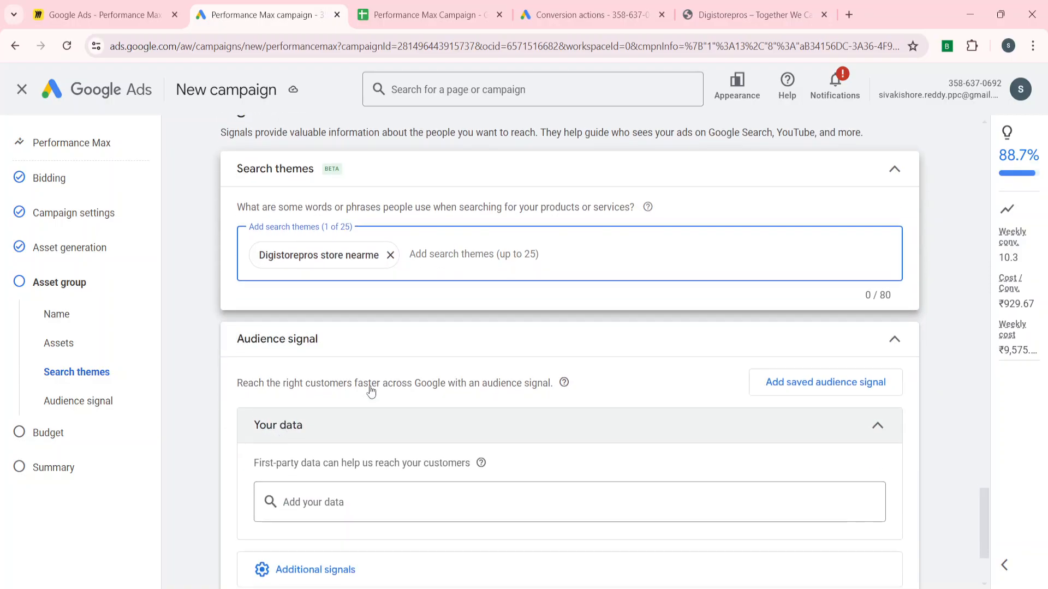
{"action": "scroll", "coordinate": [355, 436], "scroll_direction": "down", "scroll_amount": 1}
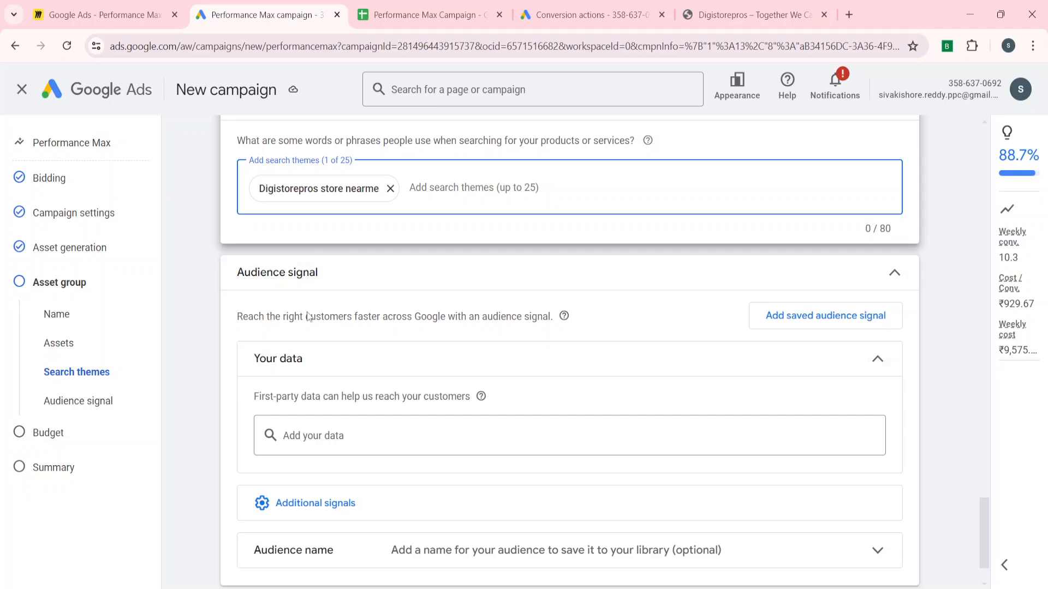
{"action": "scroll", "coordinate": [331, 402], "scroll_direction": "down", "scroll_amount": 1}
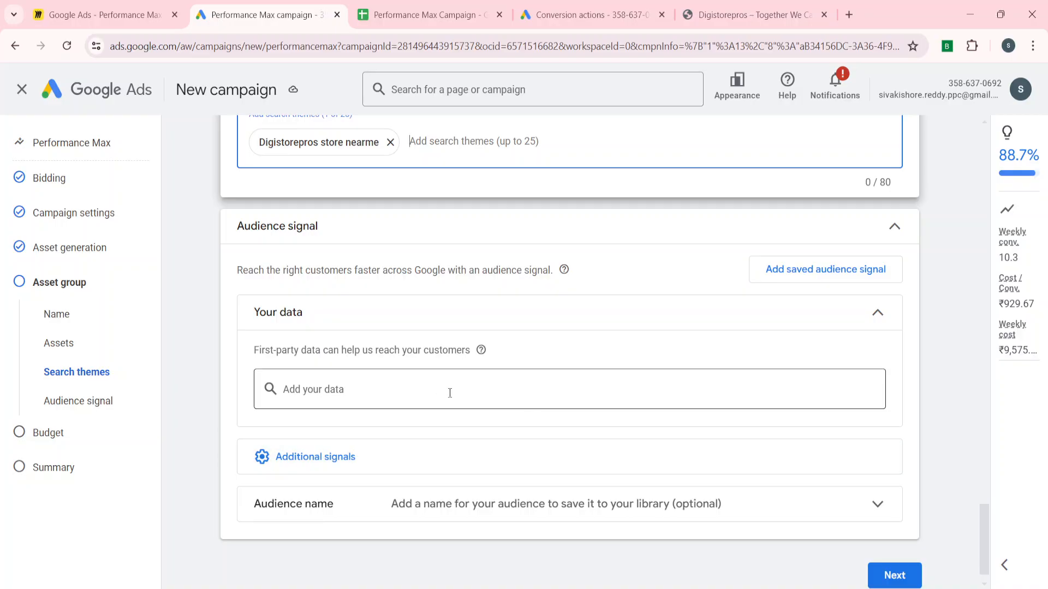
{"action": "left_click", "coordinate": [821, 273]}
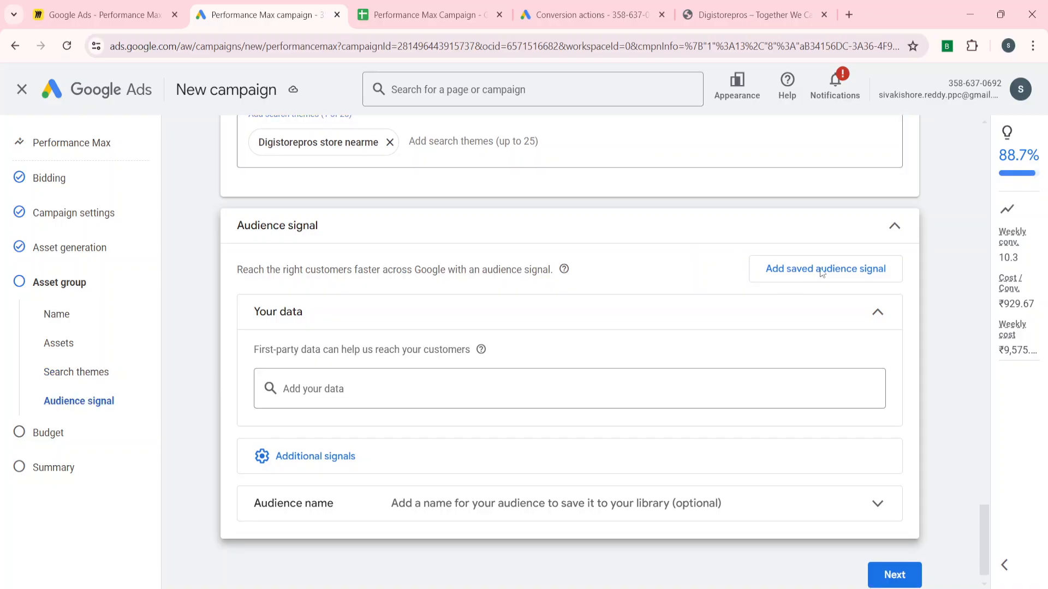
{"action": "left_click", "coordinate": [894, 575]}
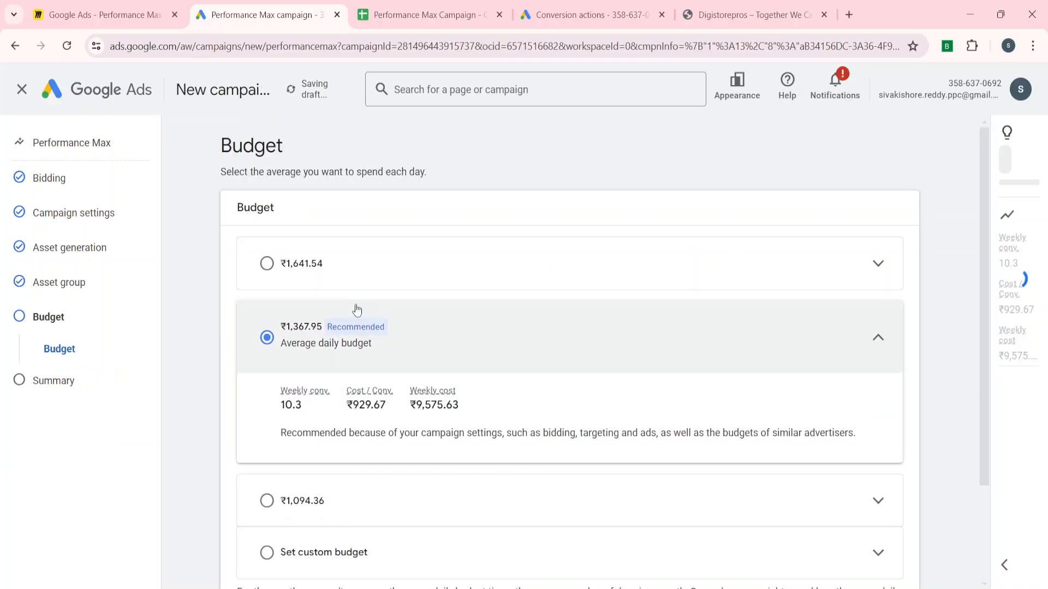
Step: Set a custom average daily budget of ₹2000 and continue to the campaign summary
{"action": "scroll", "coordinate": [357, 310], "scroll_direction": "down", "scroll_amount": 2}
{"action": "left_click", "coordinate": [283, 429]}
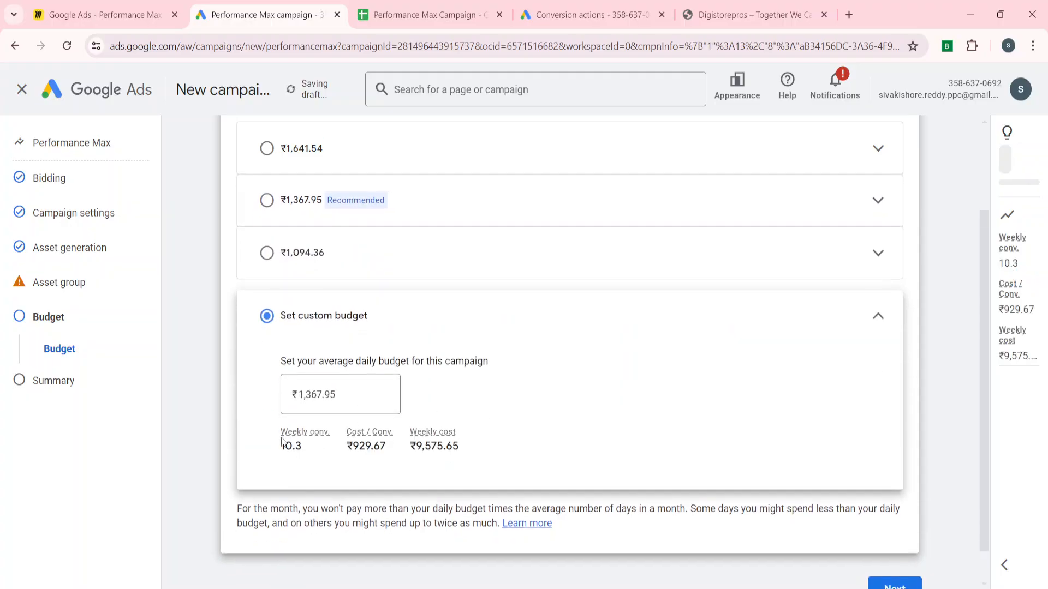
{"action": "scroll", "coordinate": [283, 443], "scroll_direction": "down", "scroll_amount": 1}
{"action": "left_click", "coordinate": [342, 359]}
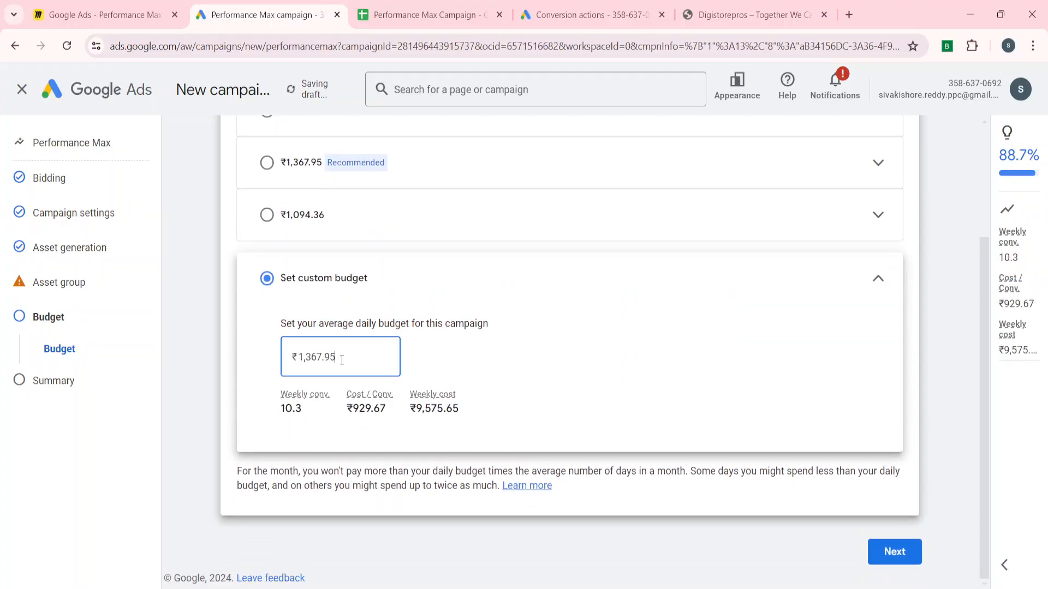
{"action": "key", "text": "ctrl+a"}
{"action": "key", "text": "BackSpace"}
{"action": "type", "text": "2000"}
{"action": "left_click", "coordinate": [892, 551]}
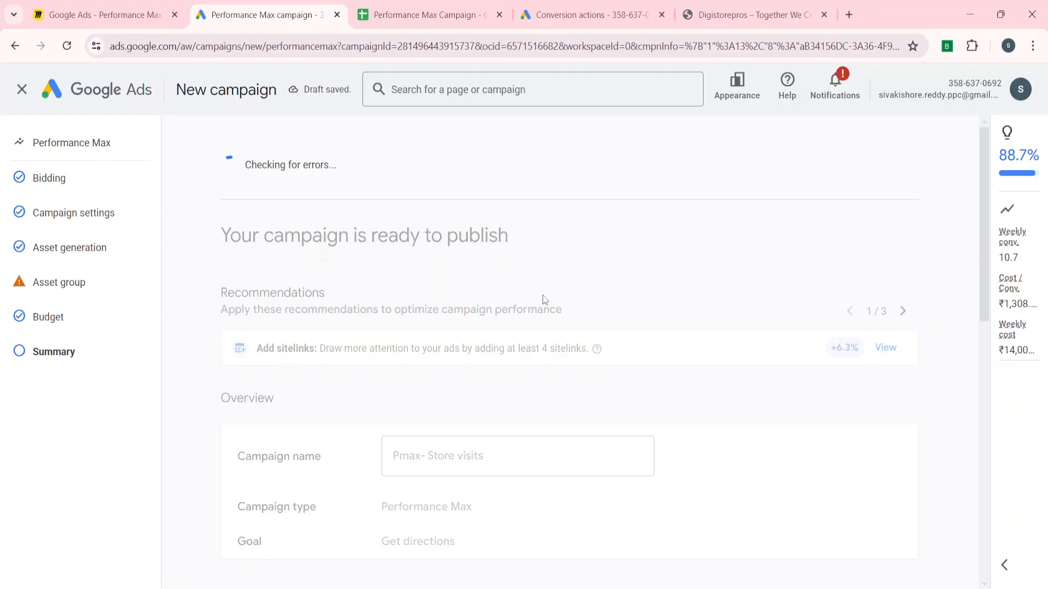
Step: Reopen the budget from the campaign summary, correct the custom daily budget entry to ₹2,000 and return to the summary
{"action": "scroll", "coordinate": [613, 356], "scroll_direction": "down", "scroll_amount": 5}
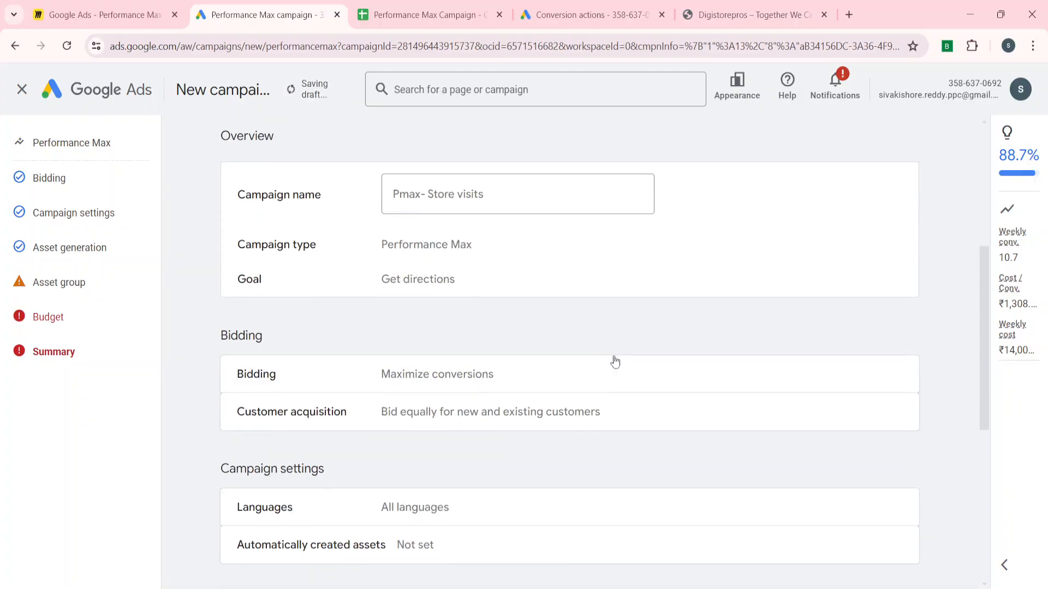
{"action": "scroll", "coordinate": [614, 362], "scroll_direction": "down", "scroll_amount": 6}
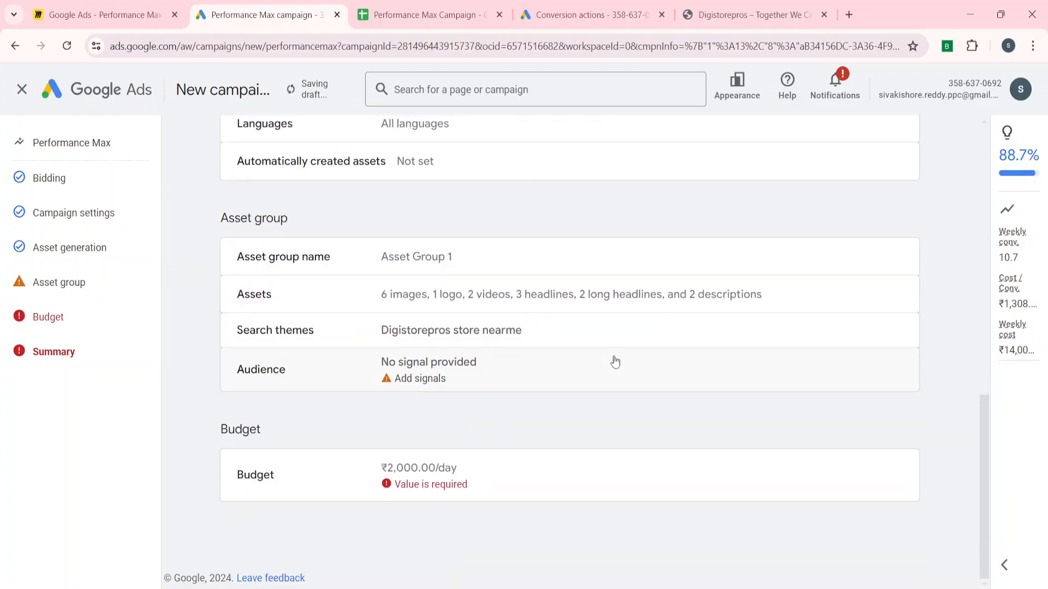
{"action": "left_click", "coordinate": [429, 494]}
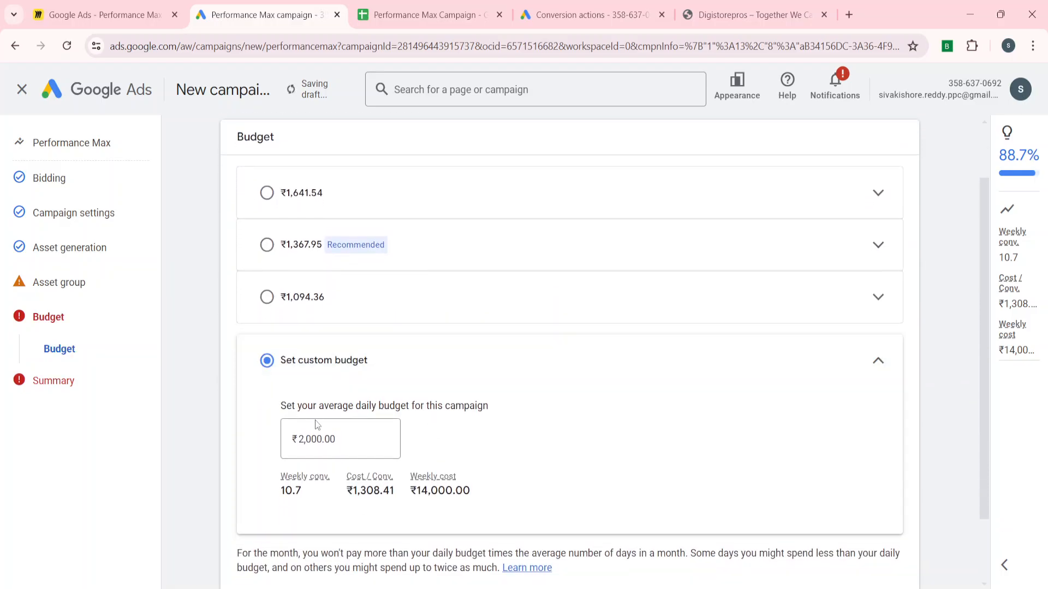
{"action": "left_click", "coordinate": [346, 435]}
{"action": "key", "text": "BackSpace"}
{"action": "key", "text": "BackSpace"}
{"action": "key", "text": "BackSpace"}
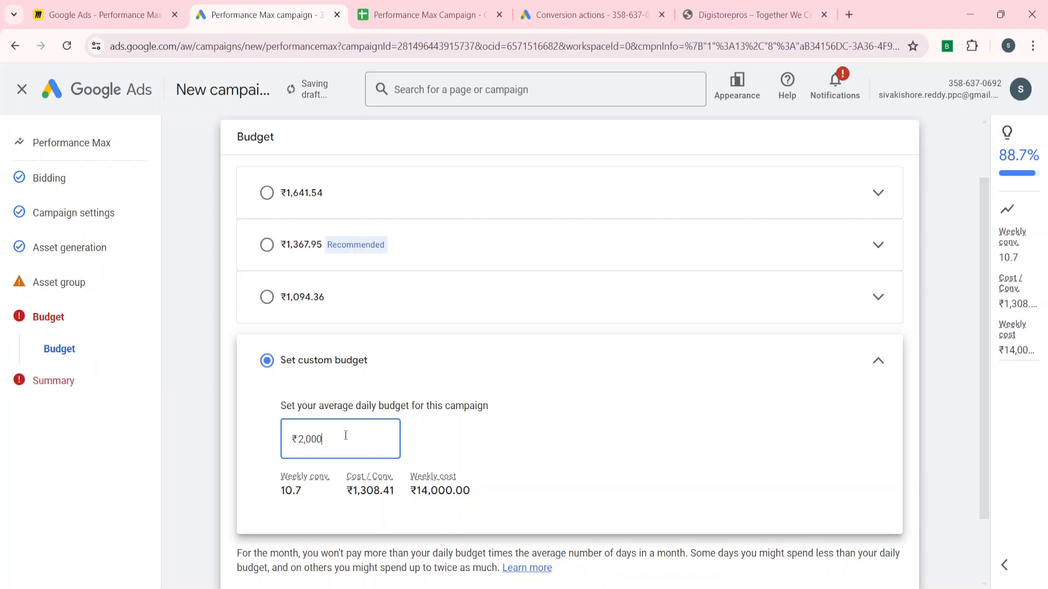
{"action": "scroll", "coordinate": [345, 435], "scroll_direction": "down", "scroll_amount": 2}
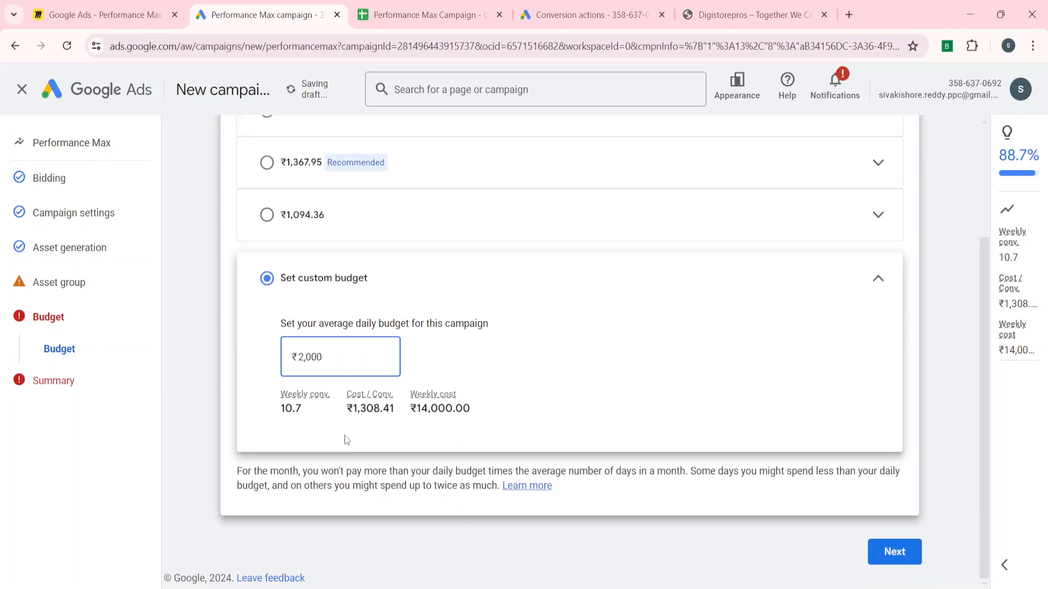
{"action": "left_click", "coordinate": [894, 552]}
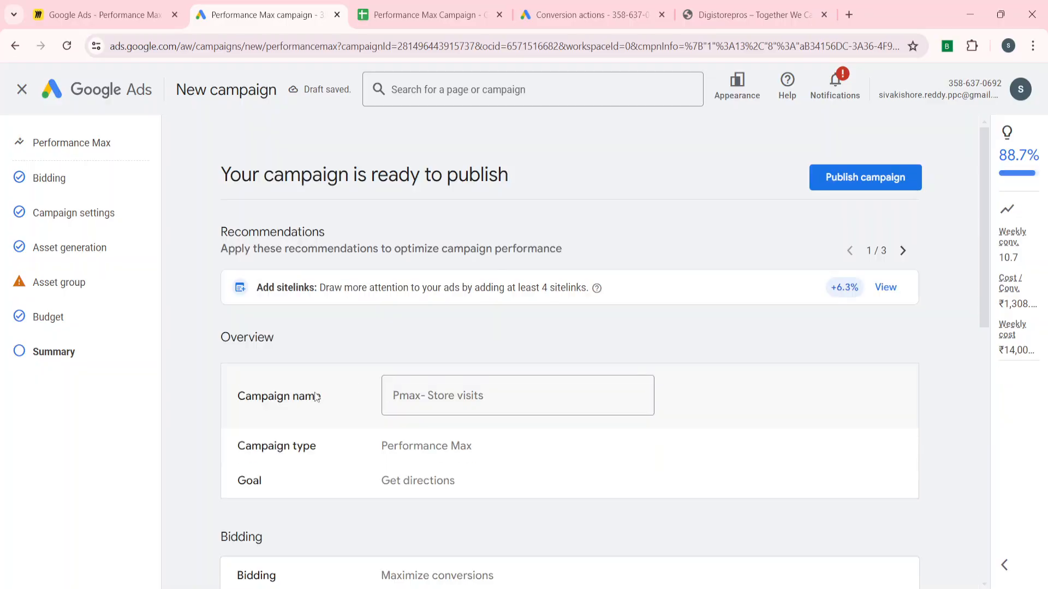
Step: Publish the Pmax- Store visits campaign and expand the Campaigns section of its overview navigation
{"action": "left_click", "coordinate": [852, 184]}
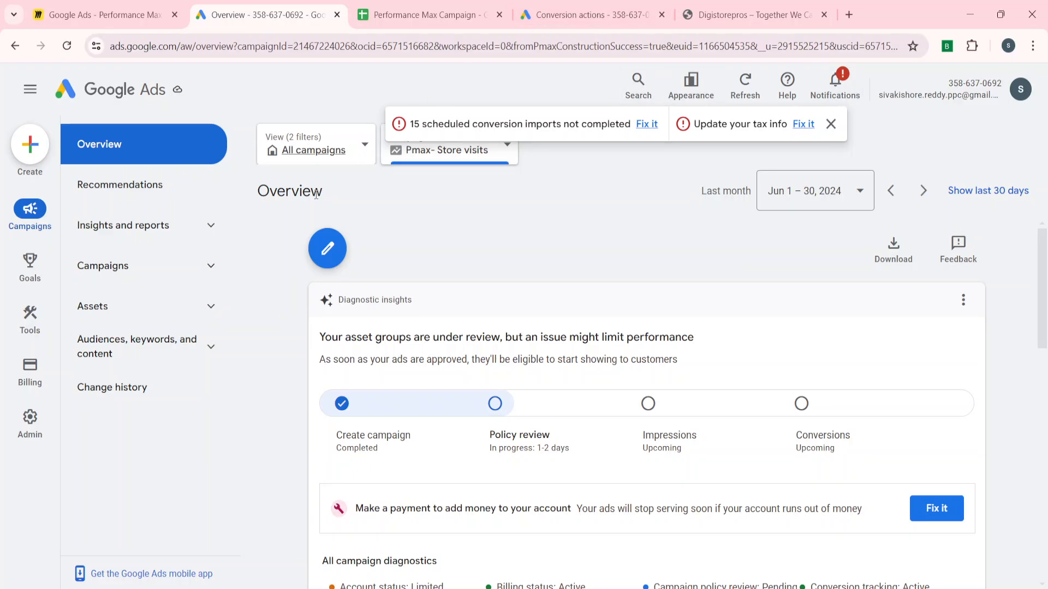
{"action": "left_click", "coordinate": [129, 277]}
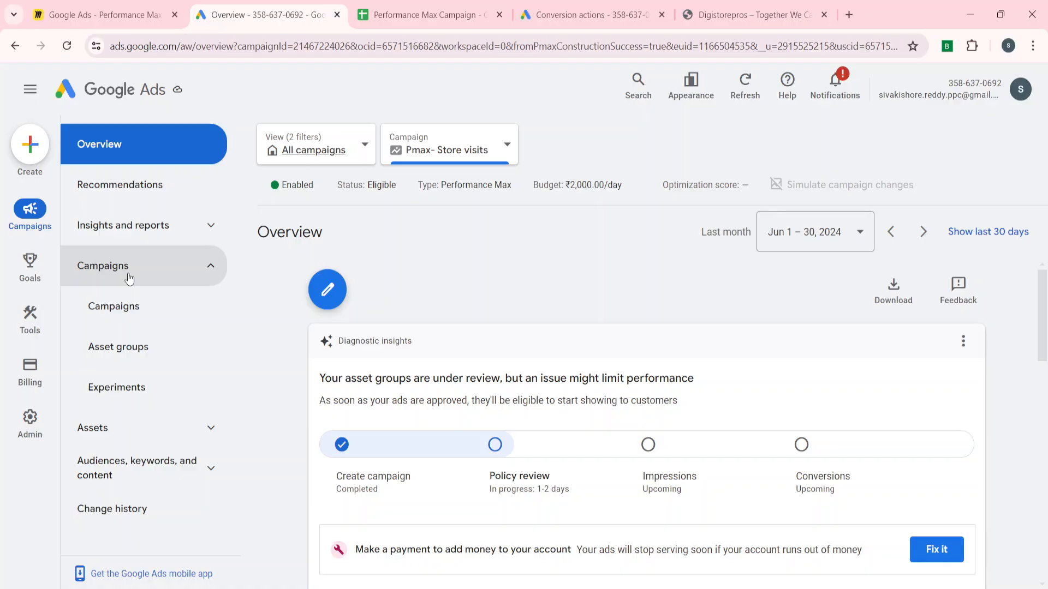